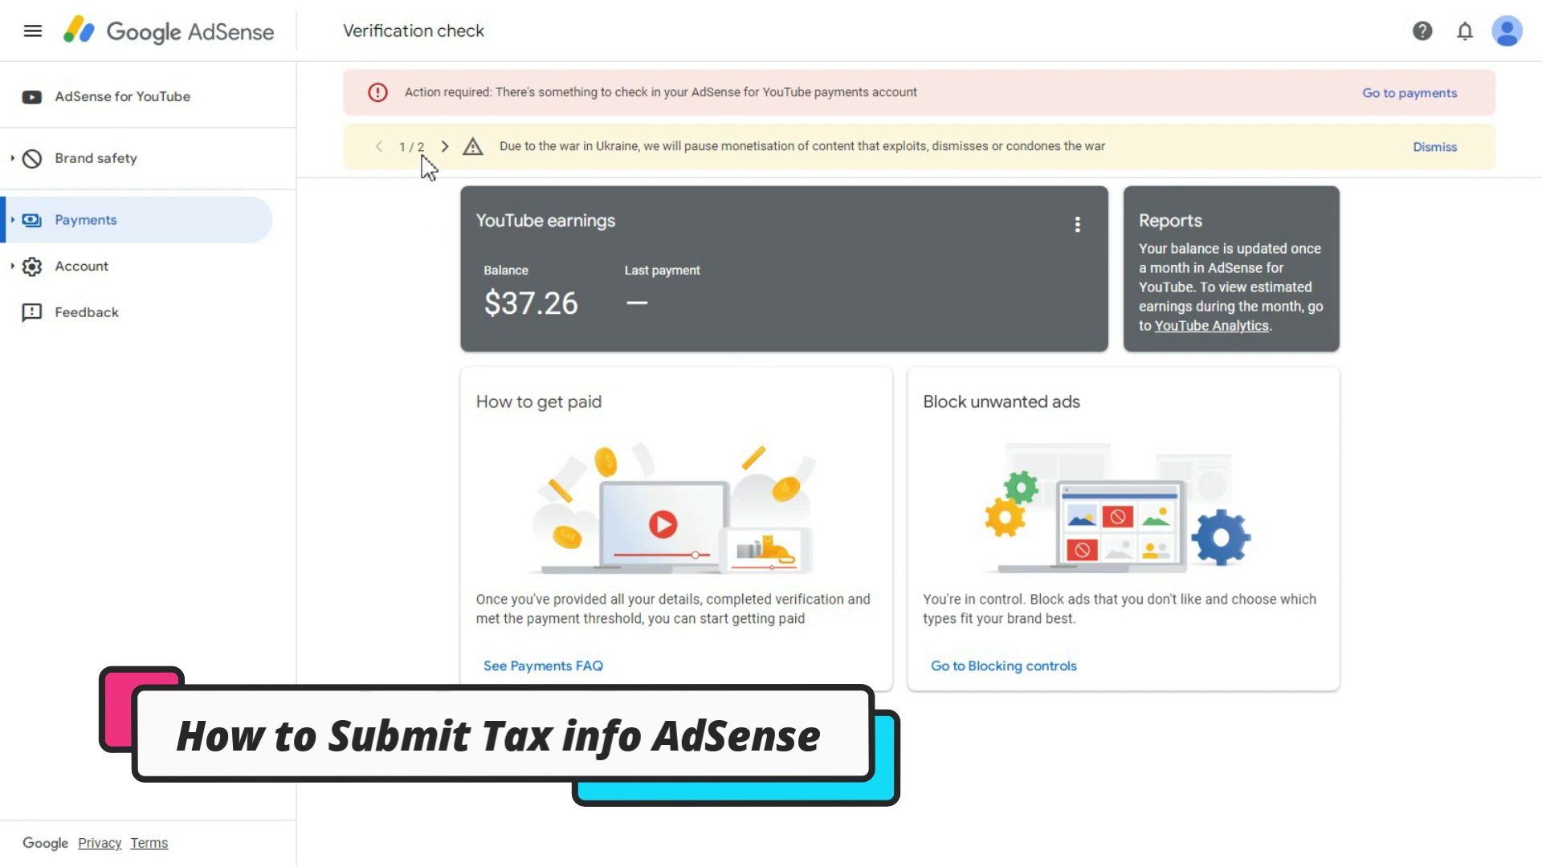
Step: Open the tax information management page from the second account notice about required tax information
{"action": "left_click_drag", "start_coordinate": [517, 138], "coordinate": [740, 146]}
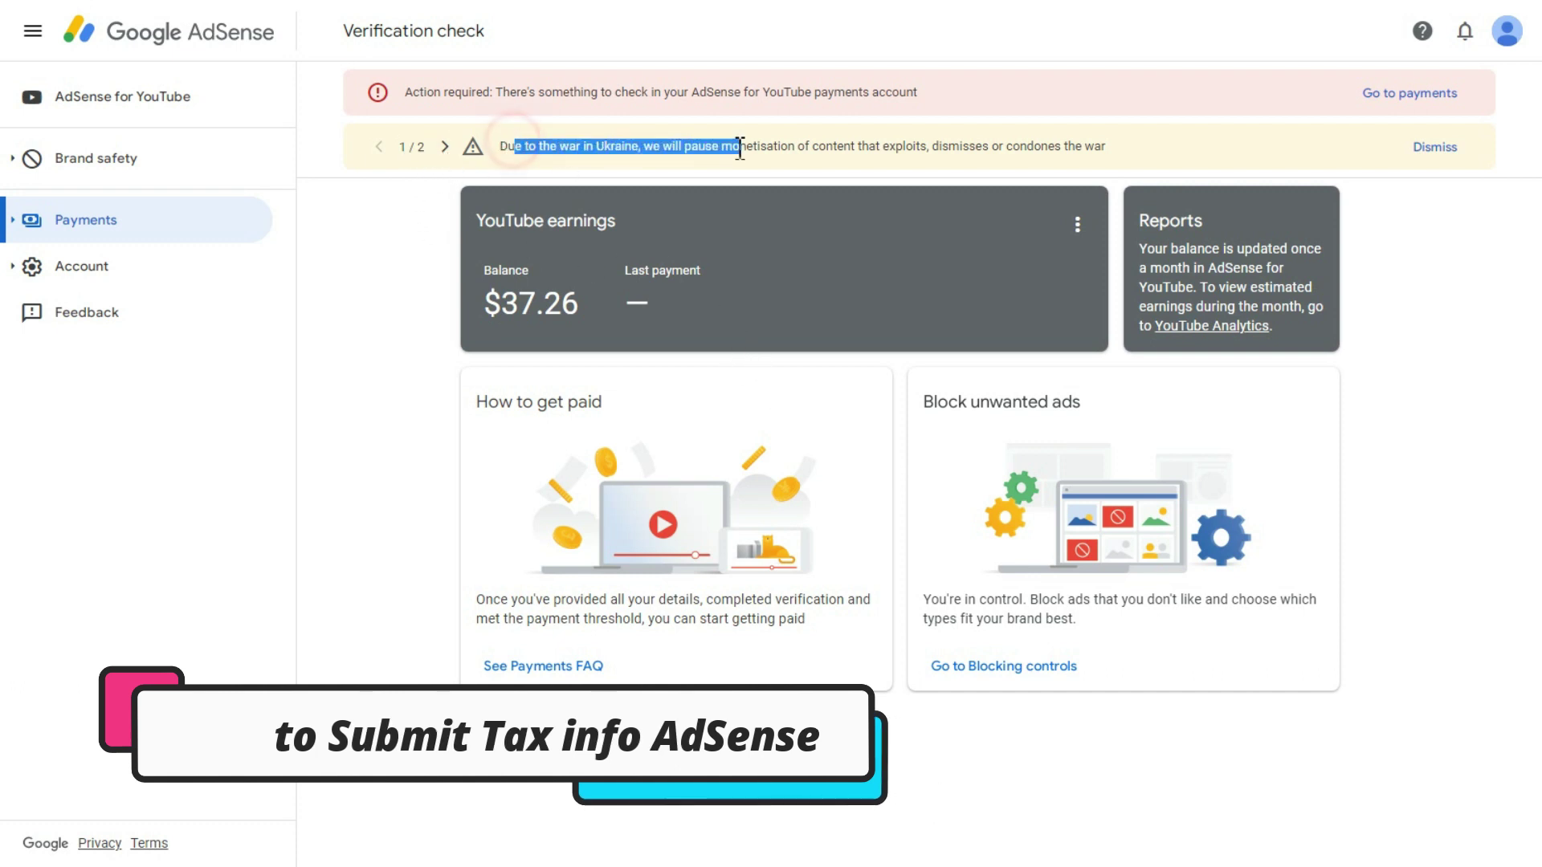
{"action": "left_click", "coordinate": [444, 147]}
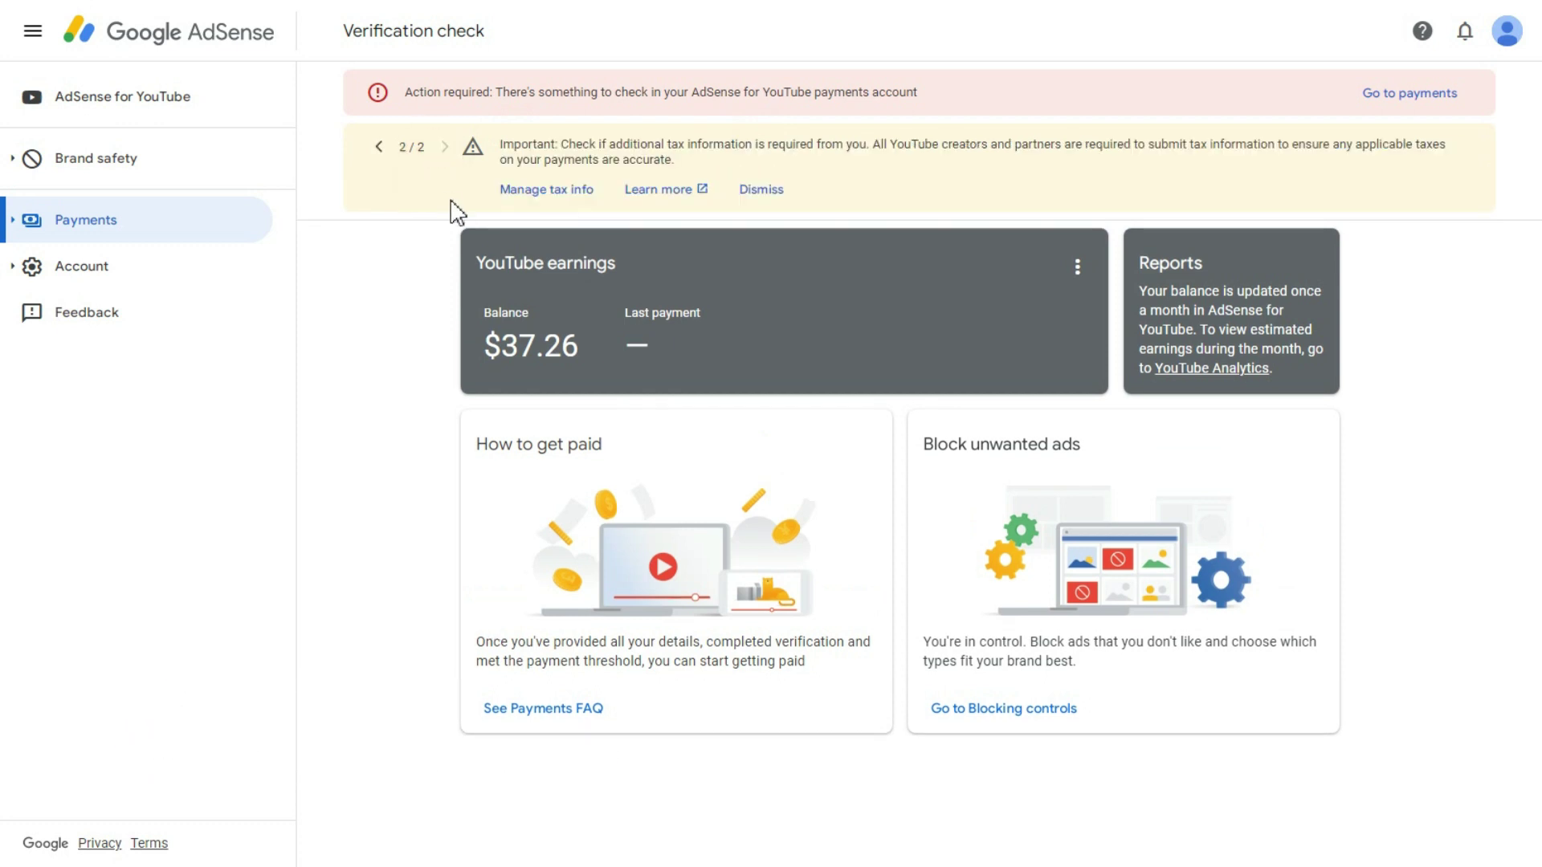
{"action": "left_click", "coordinate": [535, 193]}
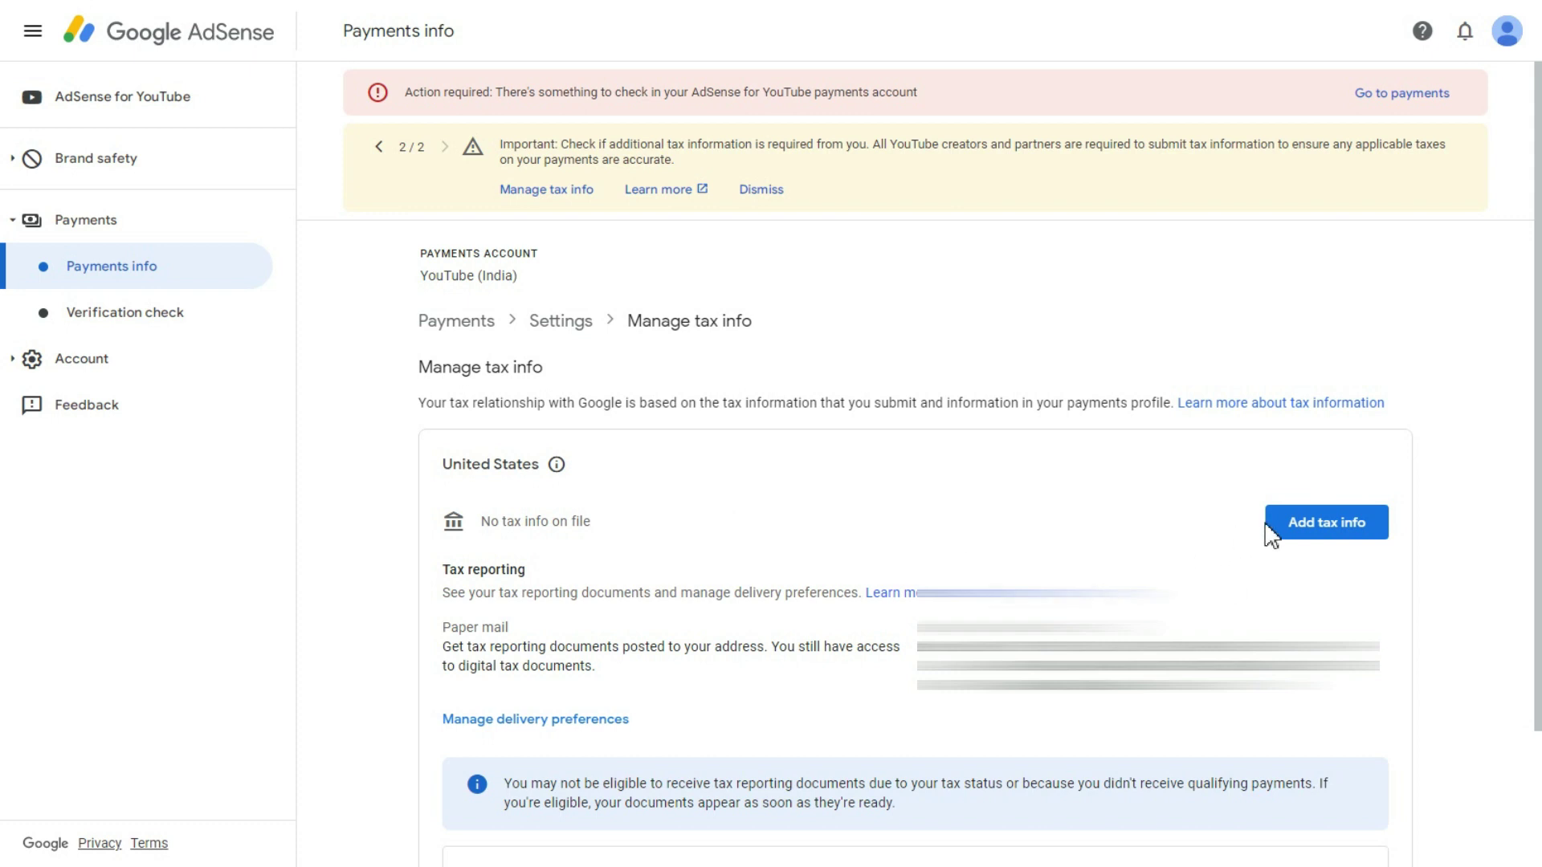
Step: Start a new United States tax information form and verify identity with the account password
{"action": "left_click", "coordinate": [1299, 542]}
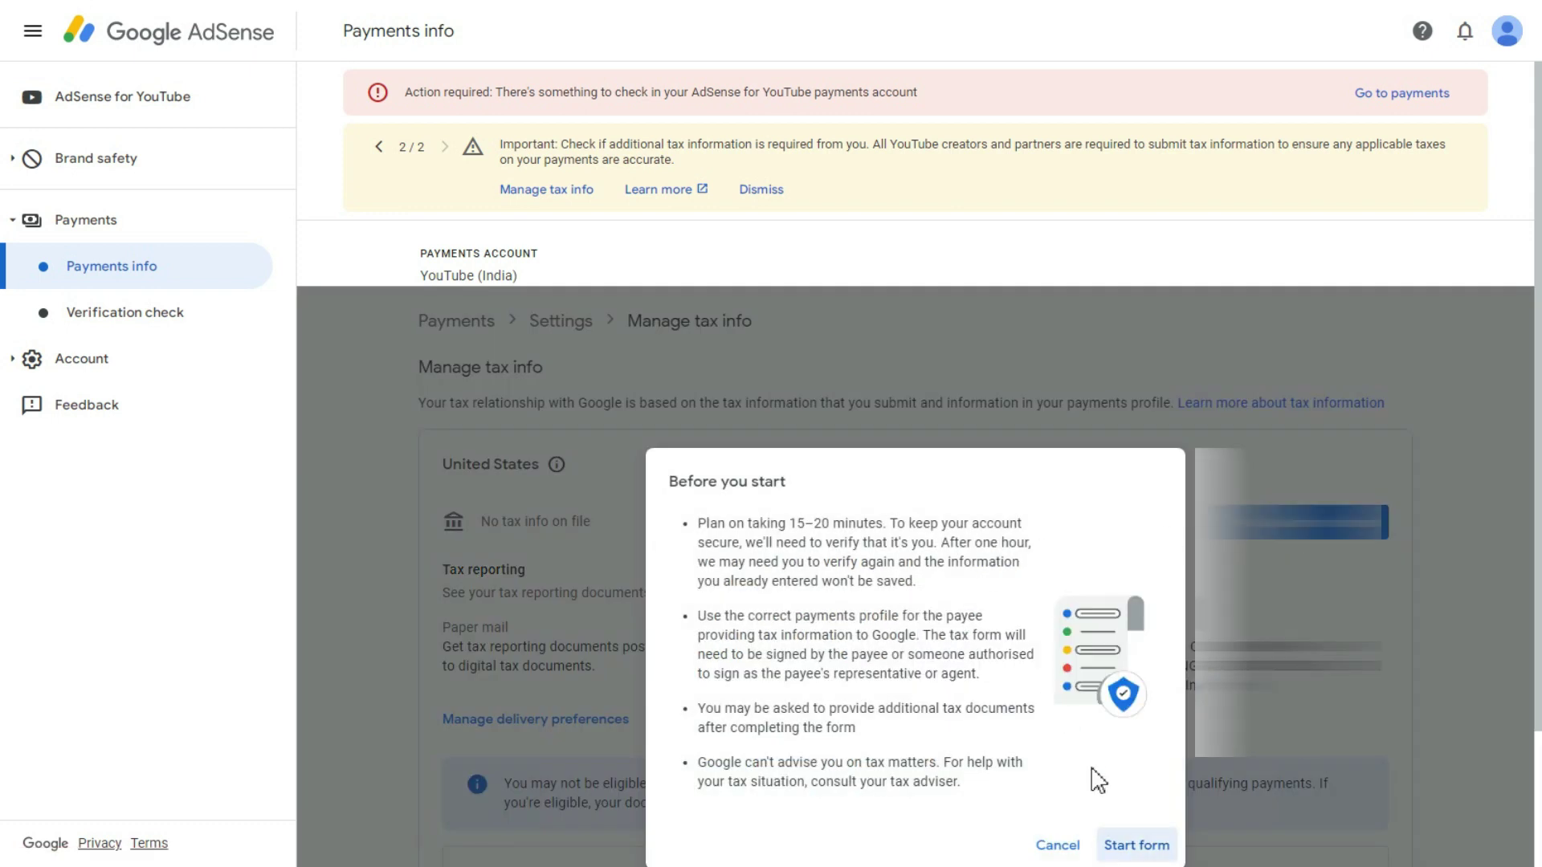
{"action": "scroll", "coordinate": [1061, 691], "scroll_direction": "down", "scroll_amount": 2}
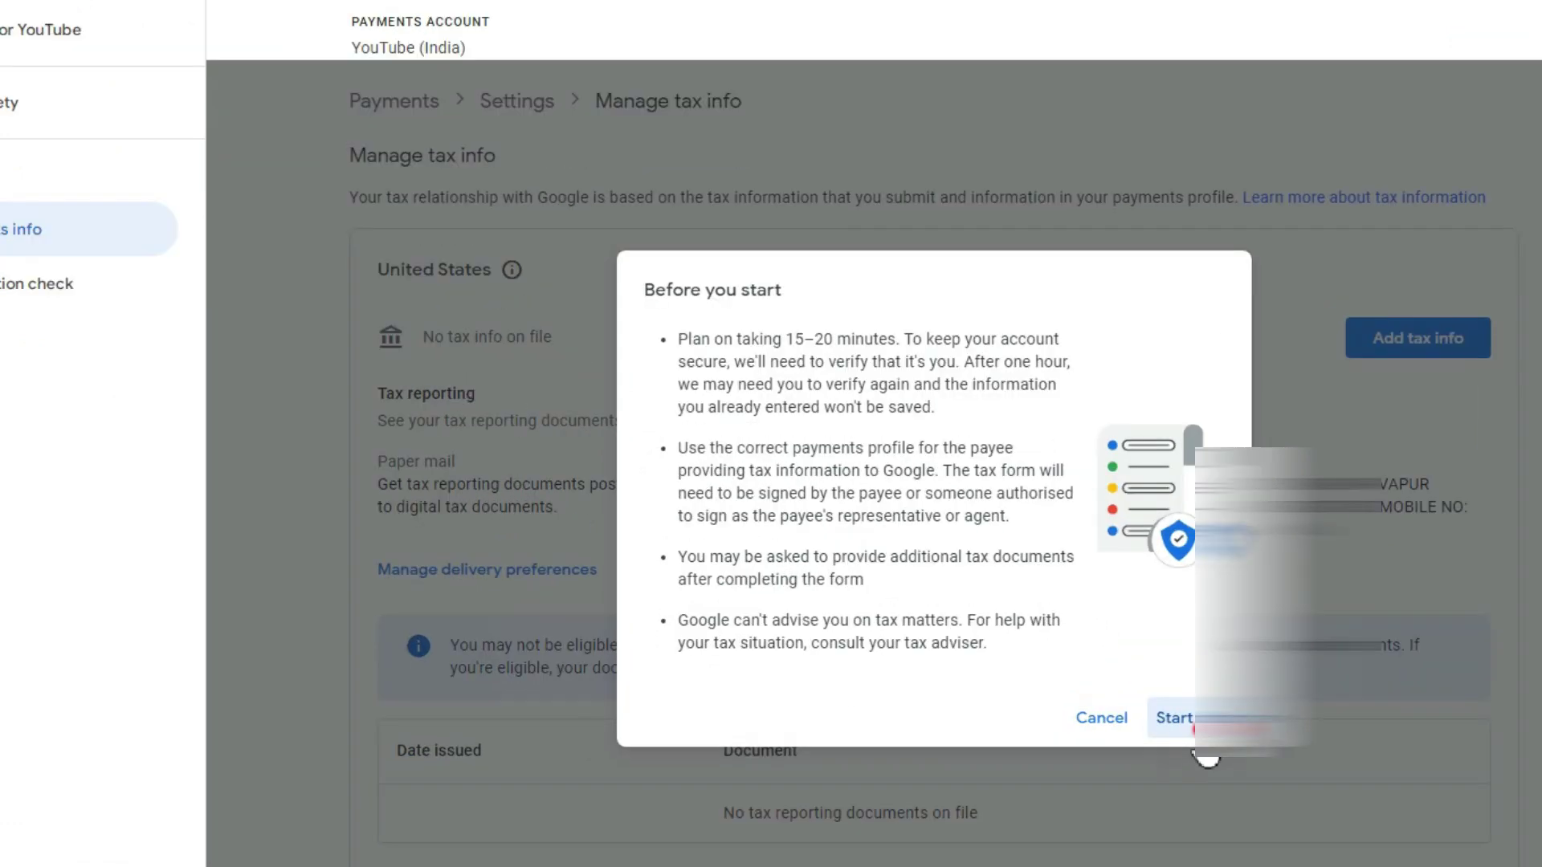
{"action": "left_click", "coordinate": [1133, 684]}
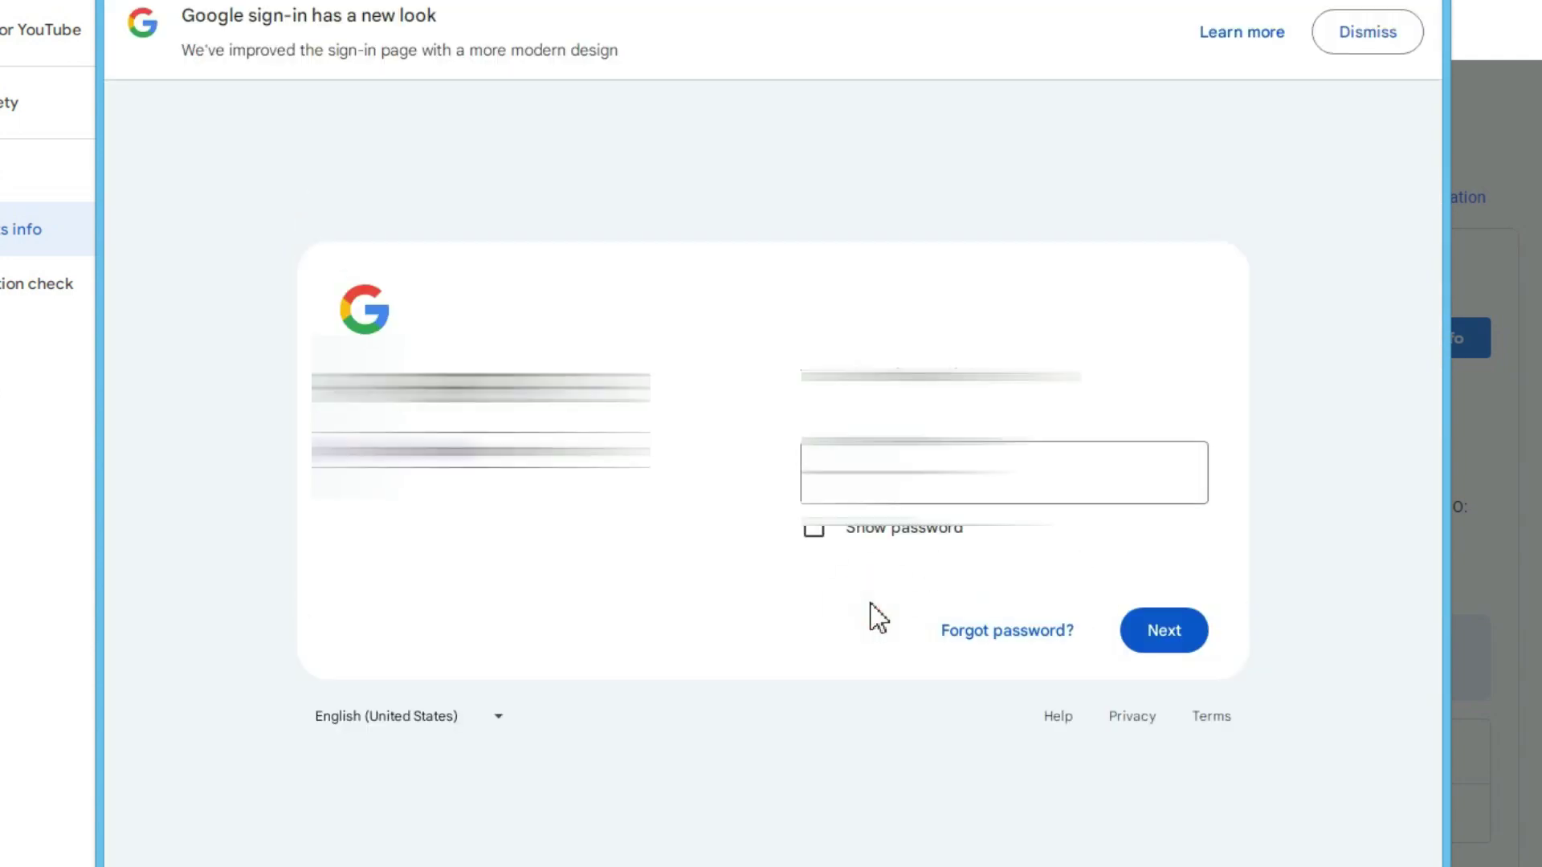
{"action": "key", "text": "Return"}
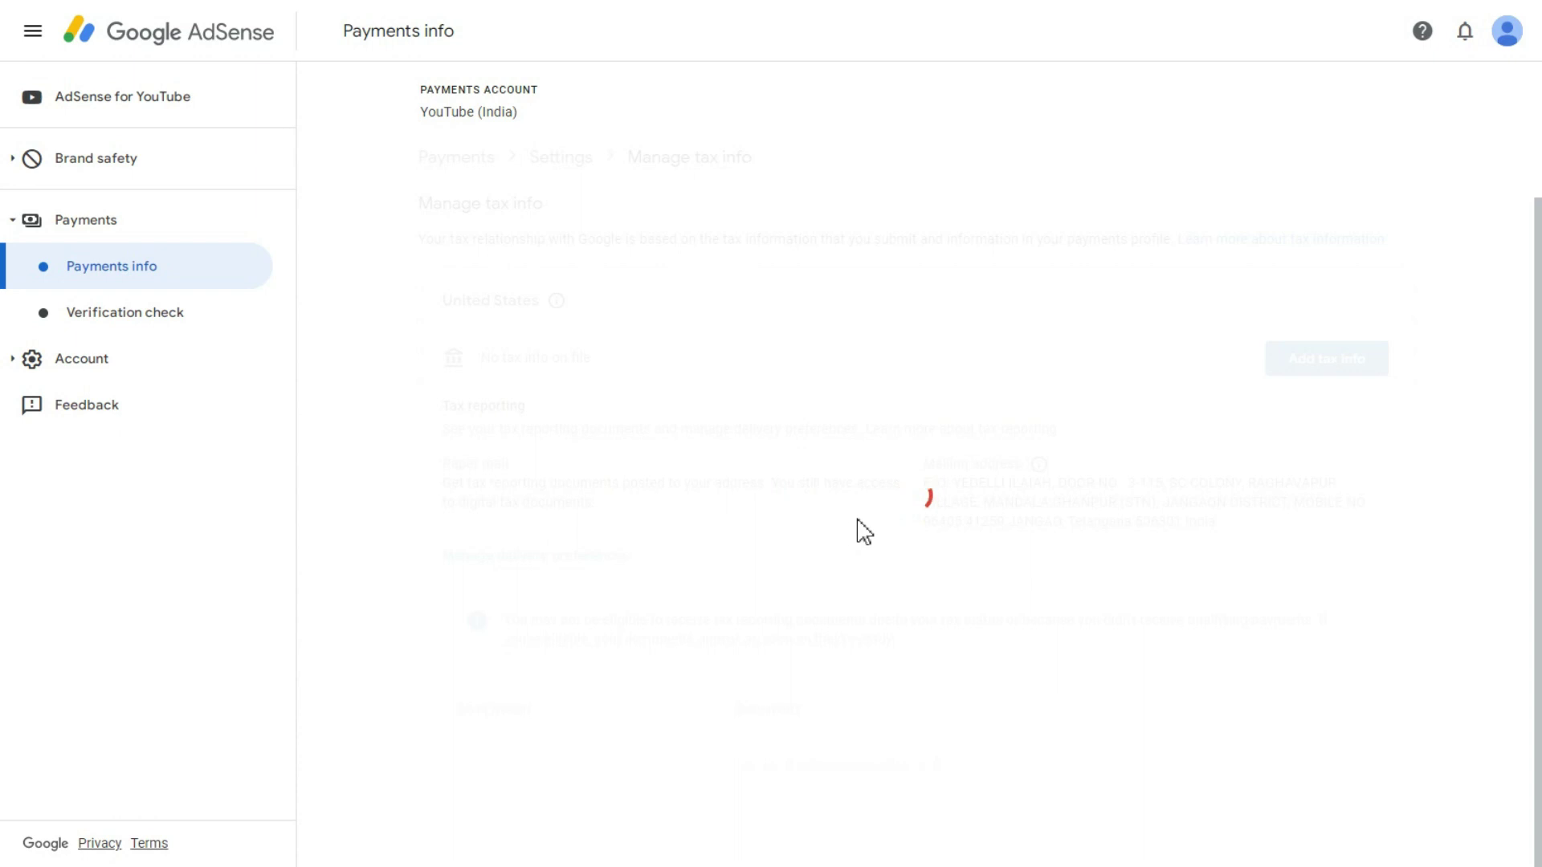
Step: Set the account type to Individual and continue to the next question
{"action": "left_click_drag", "start_coordinate": [497, 496], "coordinate": [743, 492]}
{"action": "left_click", "coordinate": [681, 491]}
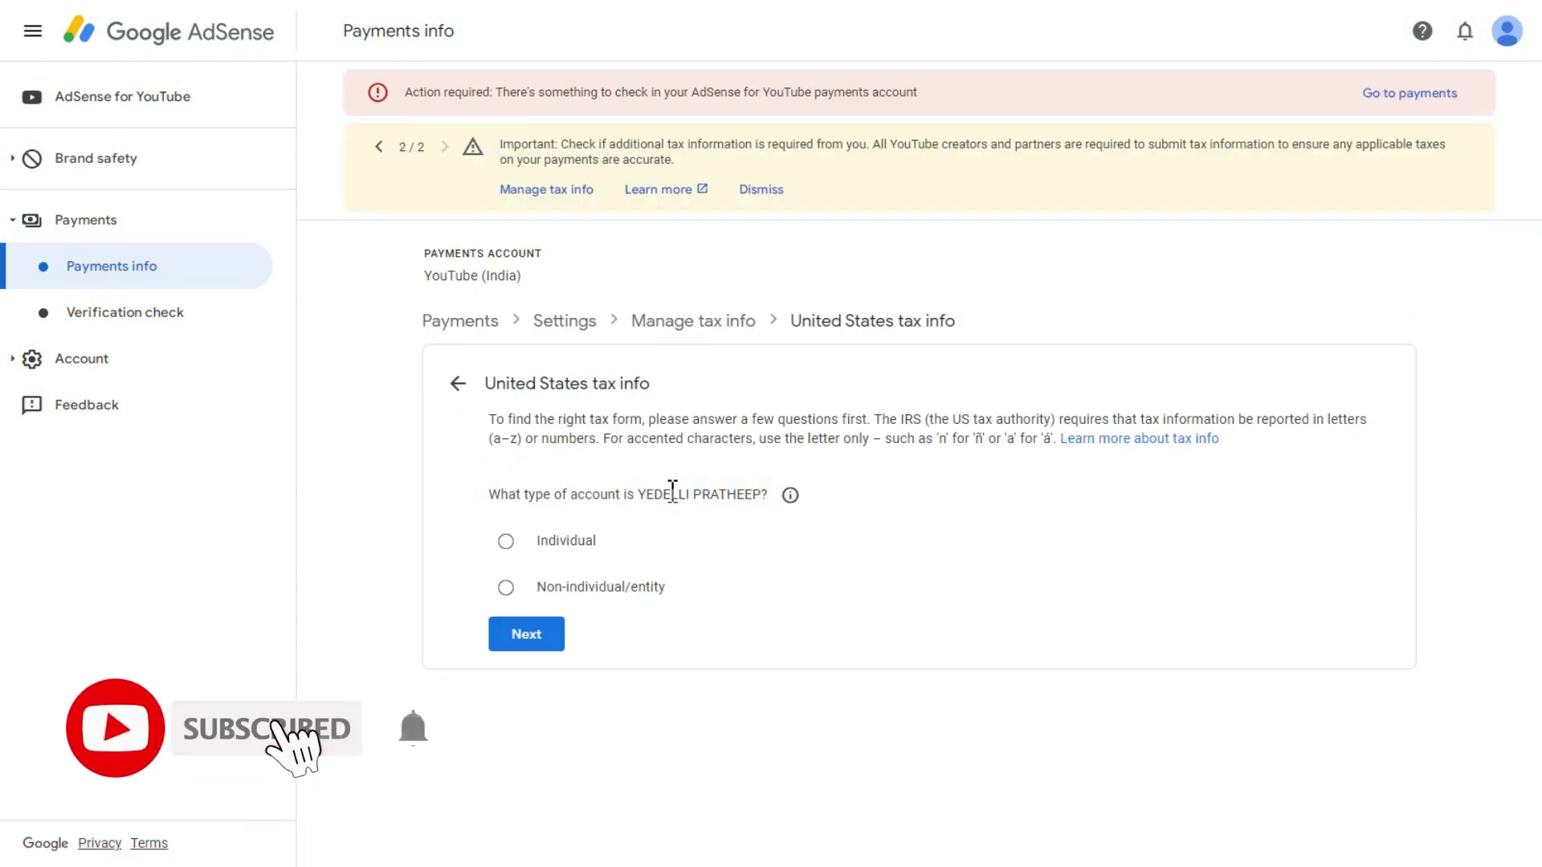
{"action": "left_click", "coordinate": [506, 541]}
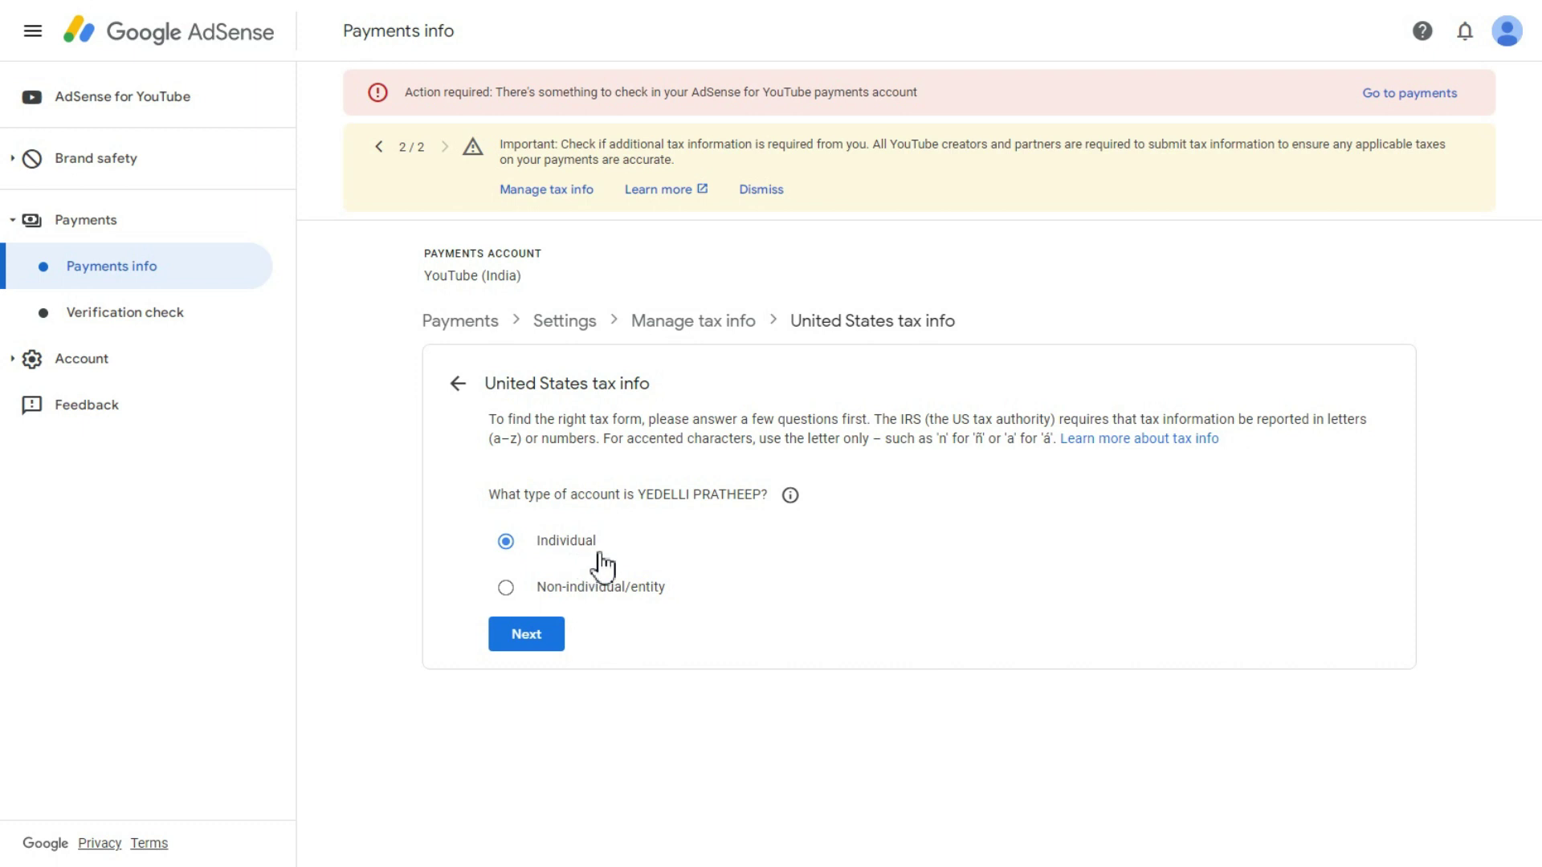
{"action": "left_click", "coordinate": [506, 542]}
{"action": "left_click", "coordinate": [517, 643]}
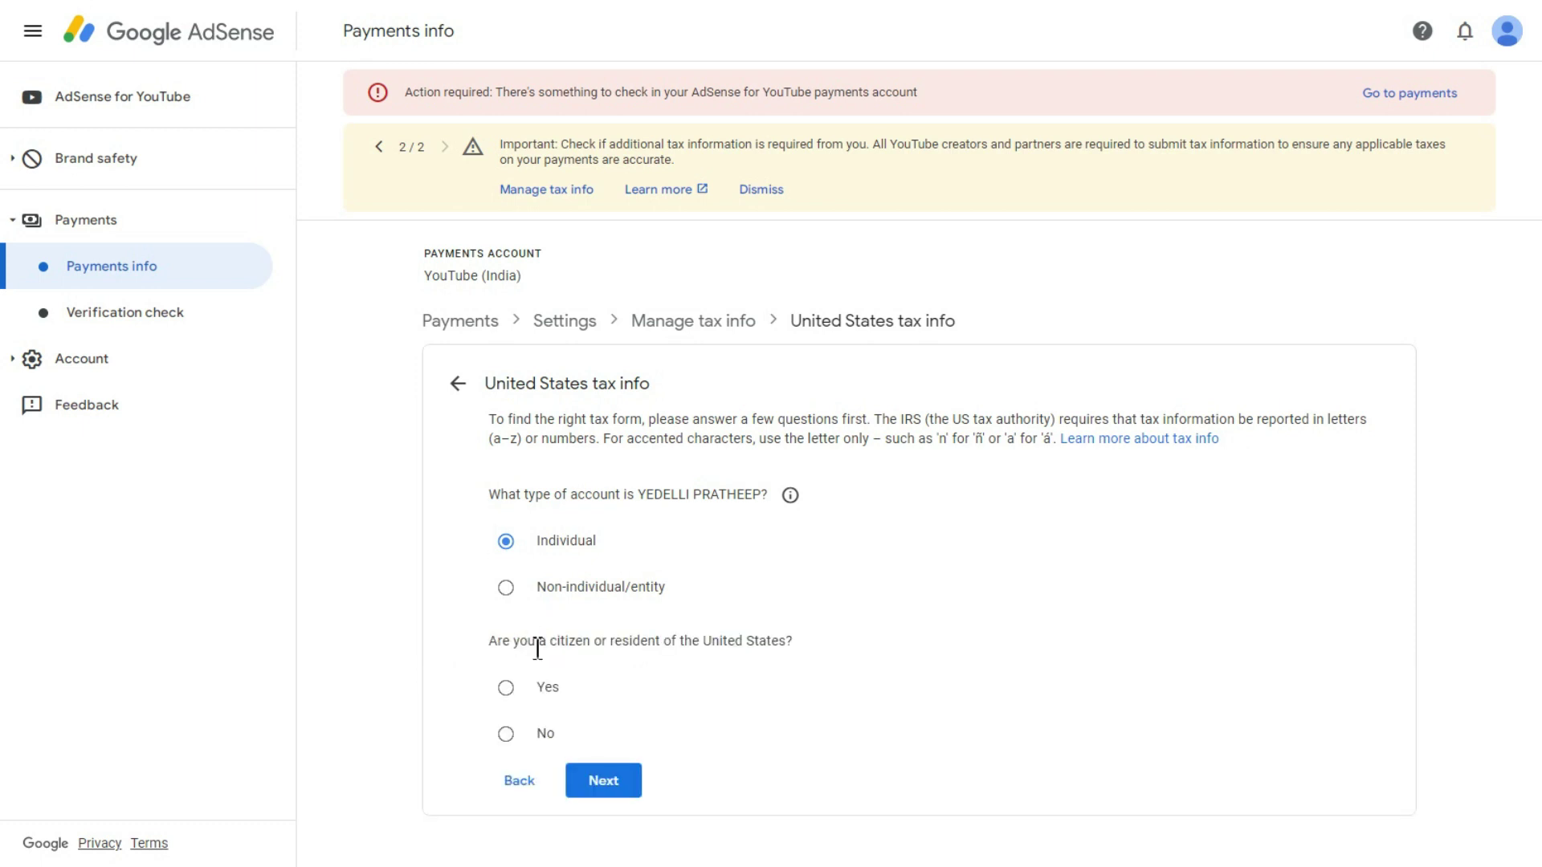
Step: Answer No to being a citizen or resident of the United States and continue
{"action": "left_click_drag", "start_coordinate": [492, 634], "coordinate": [788, 640]}
{"action": "left_click", "coordinate": [787, 640]}
{"action": "left_click", "coordinate": [506, 736]}
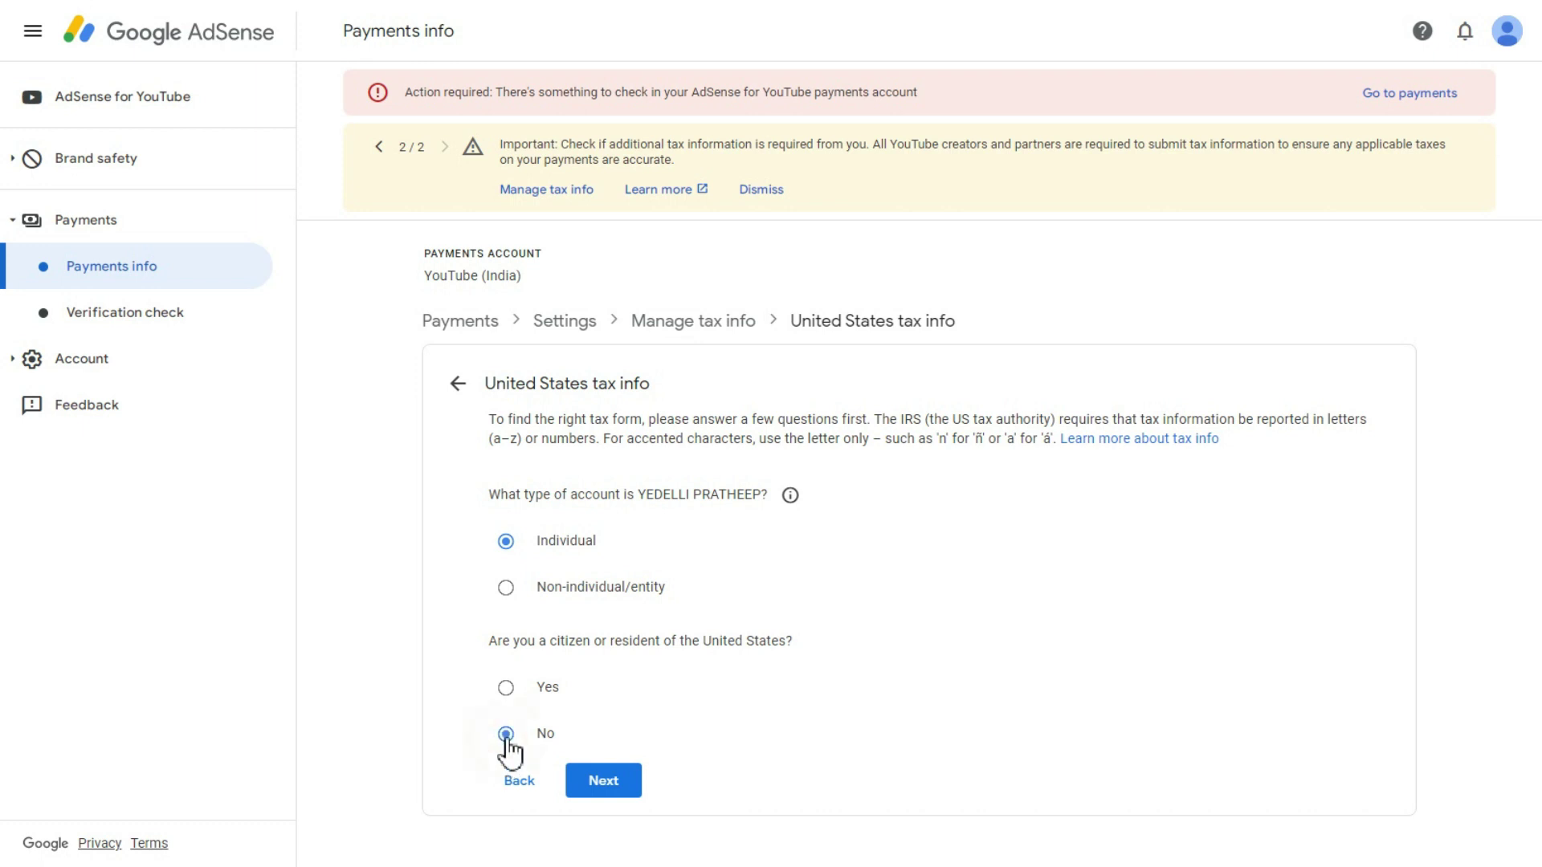
{"action": "left_click", "coordinate": [603, 781]}
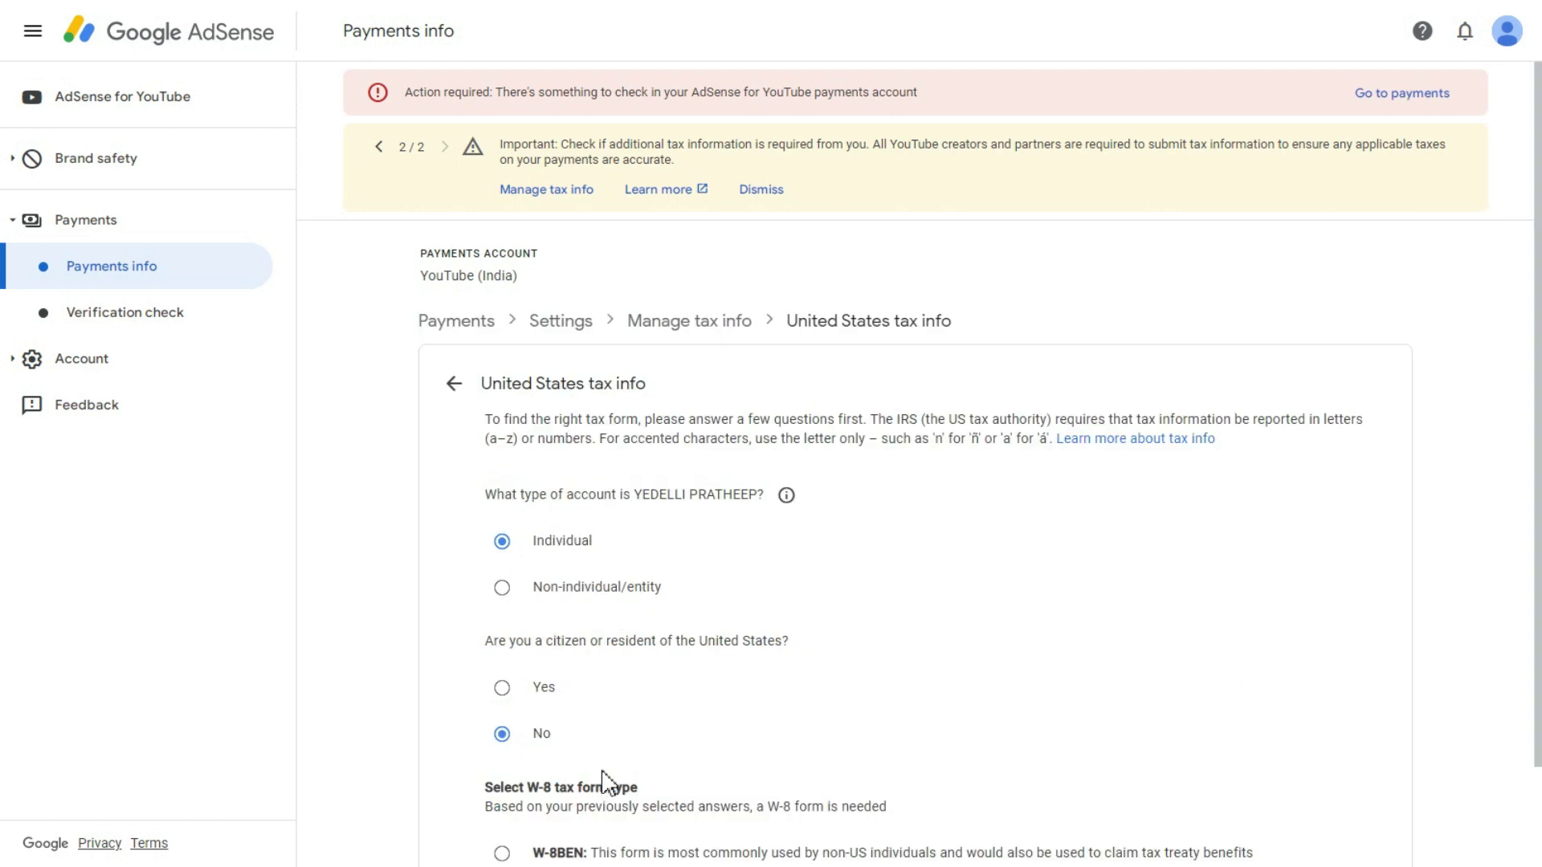
Step: Choose W-8BEN as the W-8 tax form type and start that form
{"action": "scroll", "coordinate": [562, 739], "scroll_direction": "down", "scroll_amount": 2}
{"action": "left_click_drag", "start_coordinate": [488, 681], "coordinate": [635, 672]}
{"action": "left_click", "coordinate": [645, 681]}
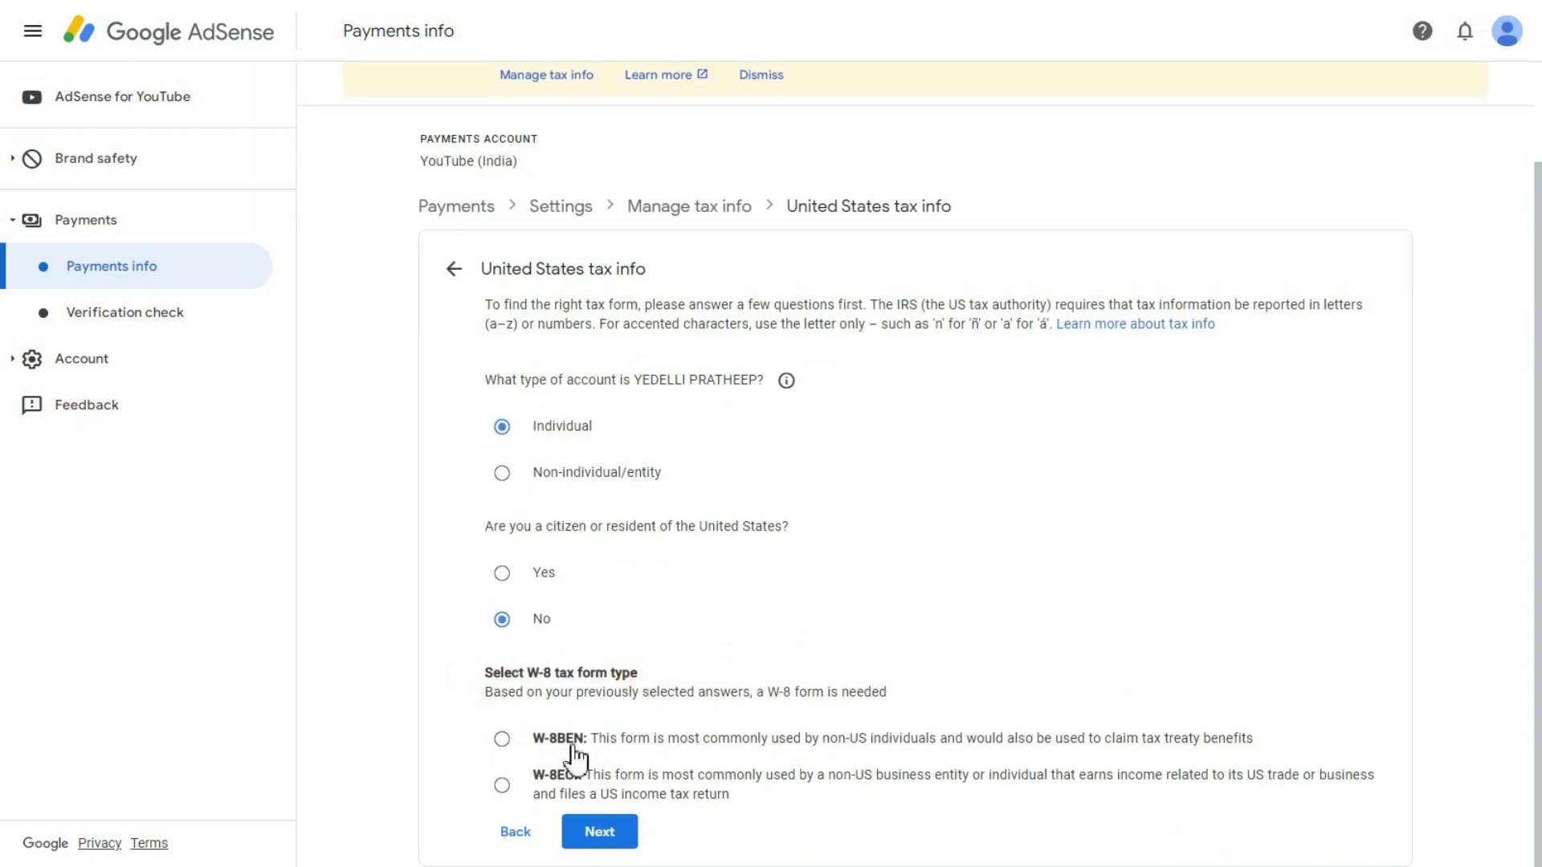
{"action": "left_click", "coordinate": [509, 742]}
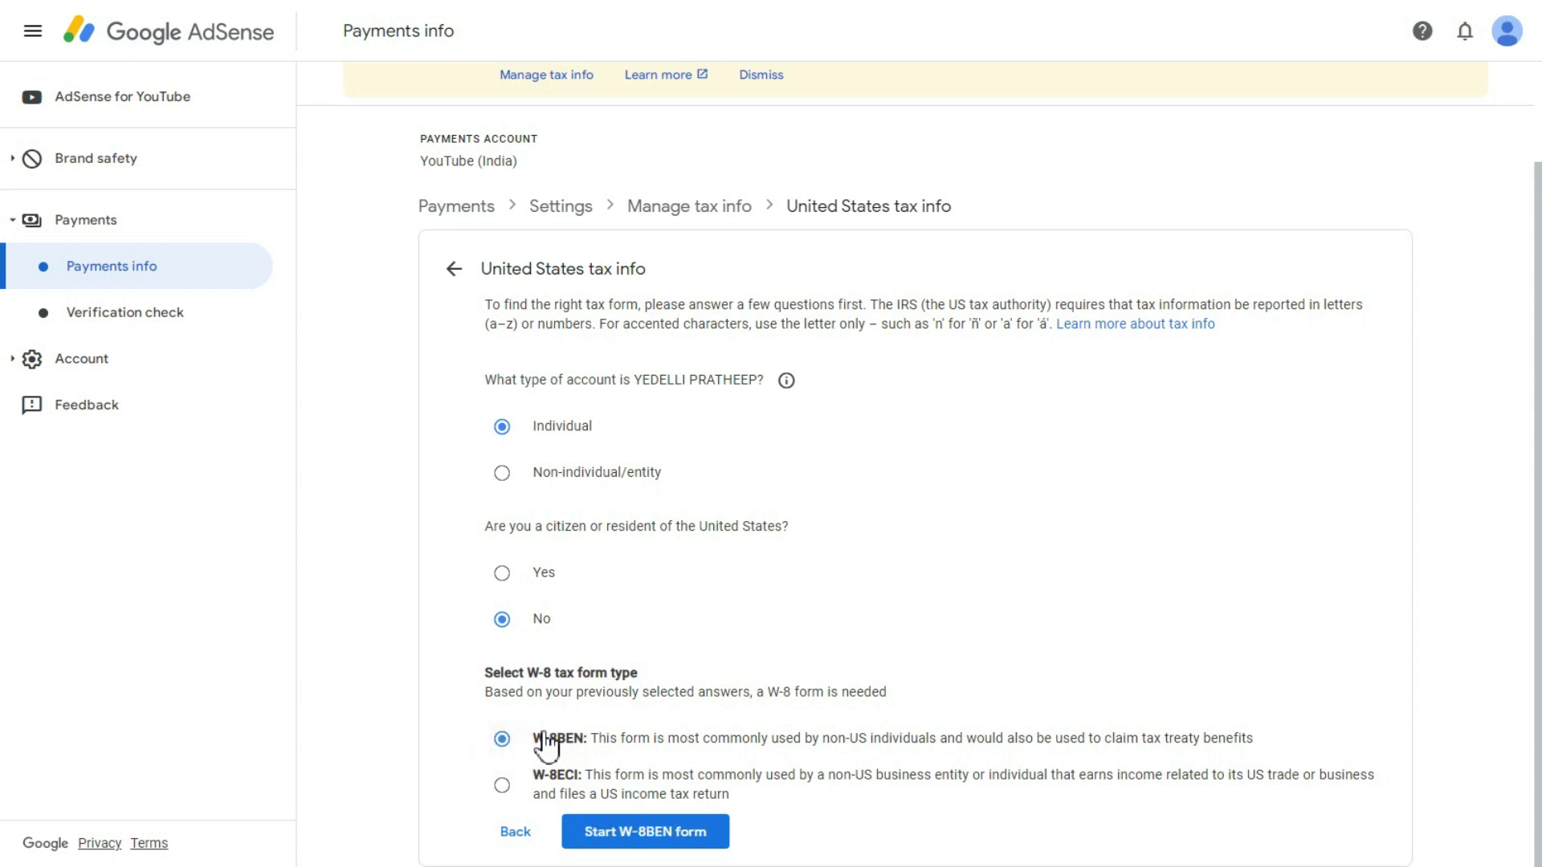
{"action": "left_click", "coordinate": [503, 785]}
{"action": "left_click", "coordinate": [502, 739]}
{"action": "left_click", "coordinate": [654, 839]}
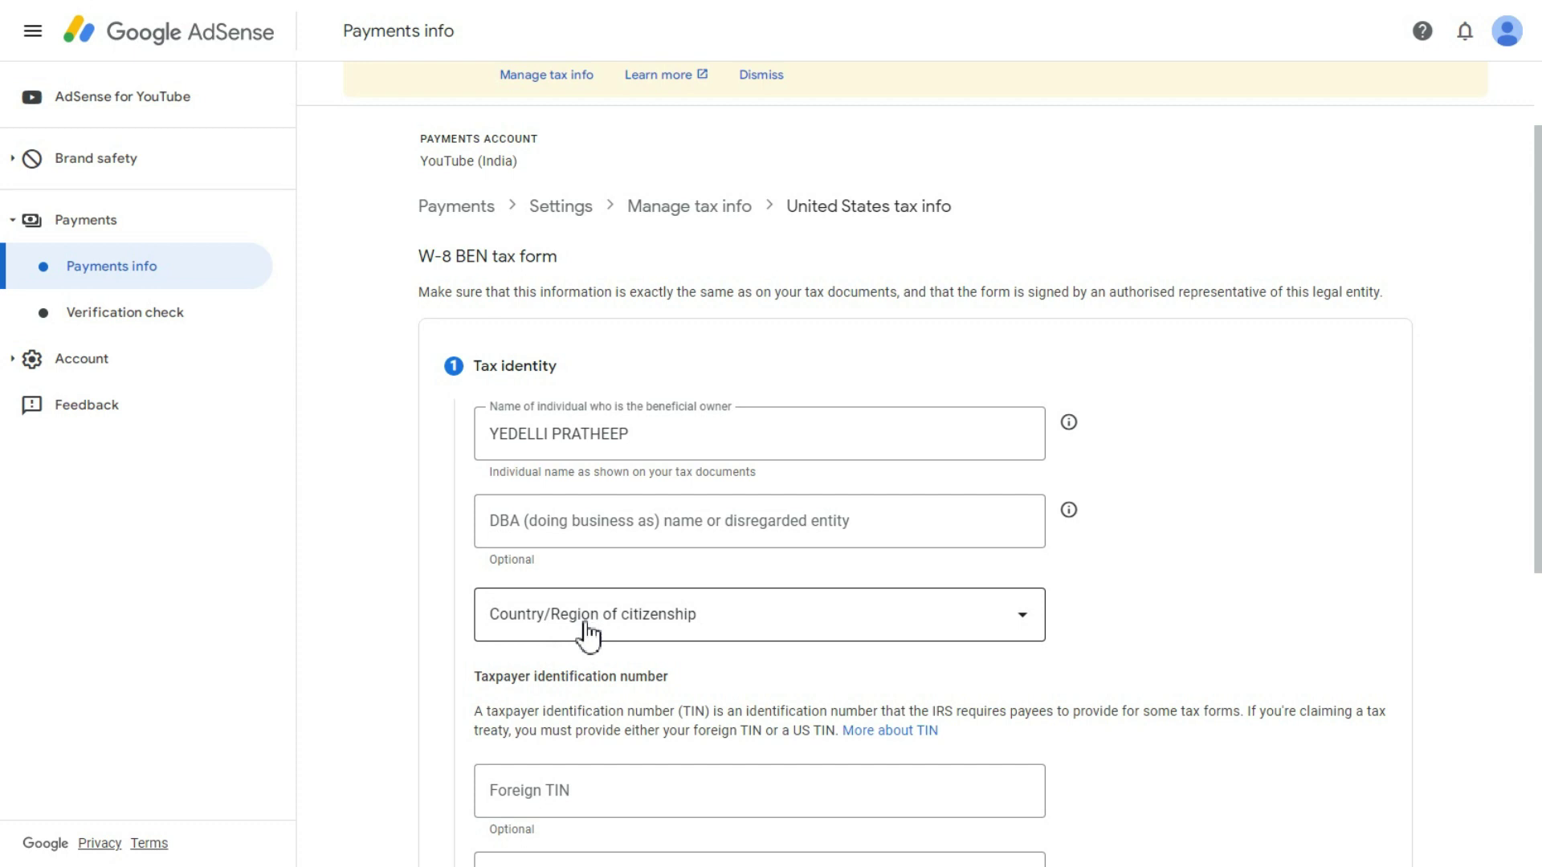
Step: Set the country of citizenship to India in the Tax identity section
{"action": "left_click_drag", "start_coordinate": [632, 433], "coordinate": [511, 435]}
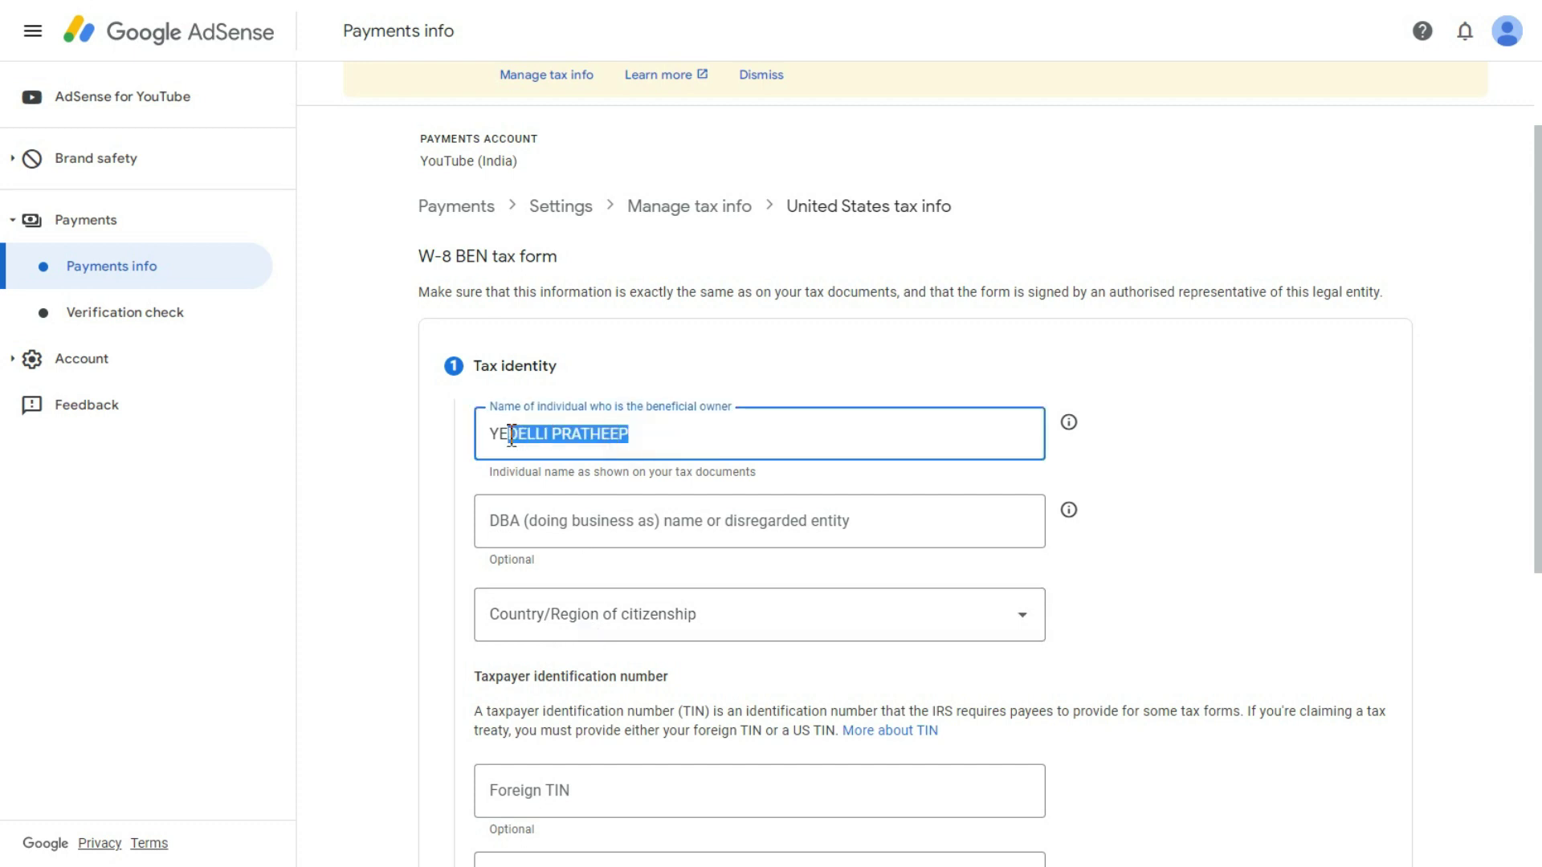
{"action": "left_click", "coordinate": [1154, 575]}
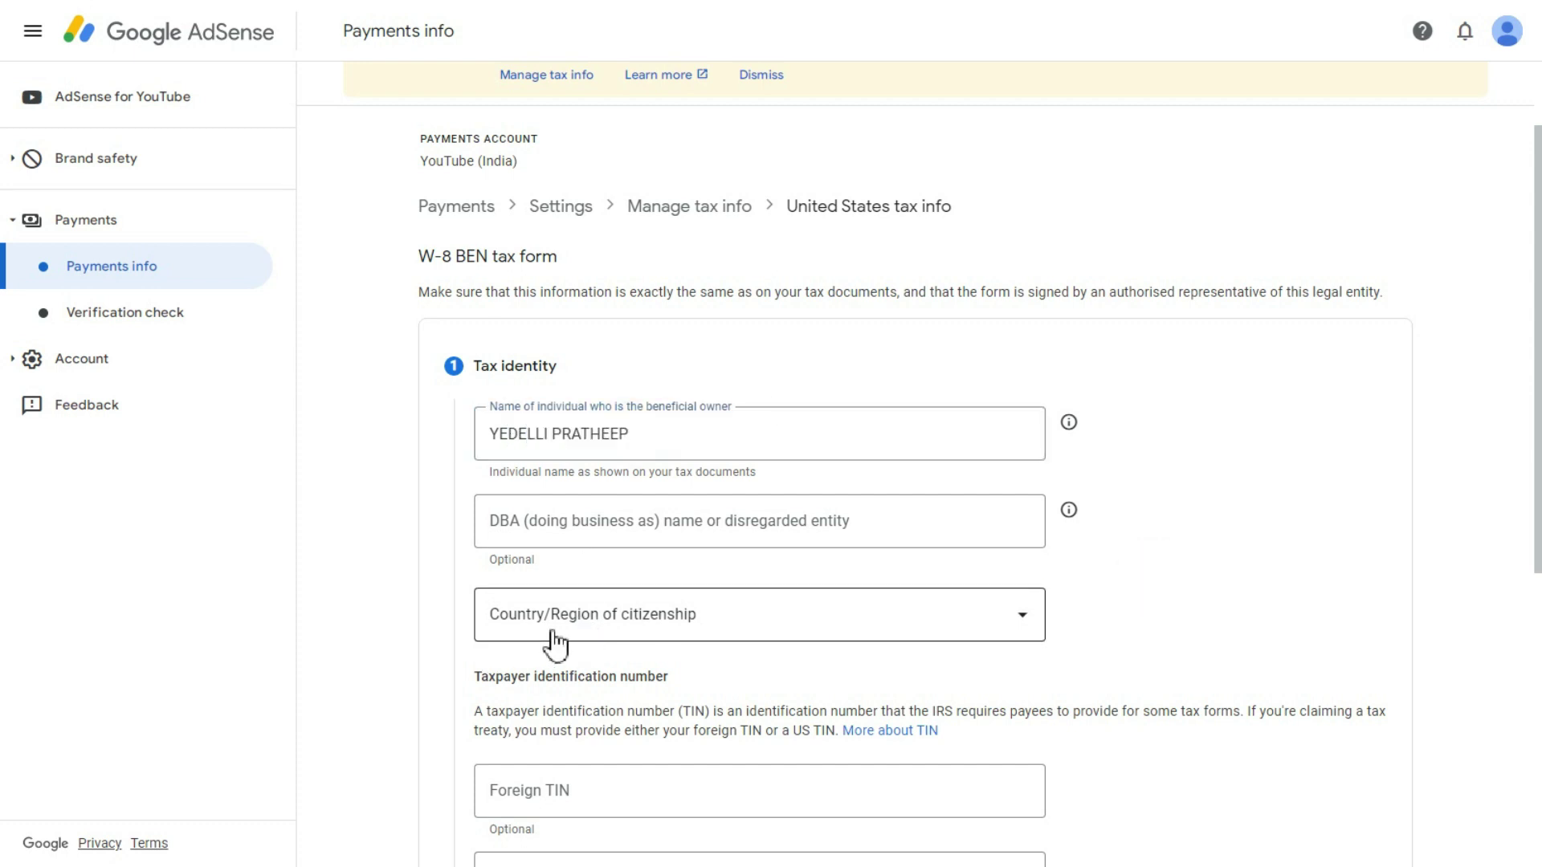
{"action": "left_click", "coordinate": [598, 630]}
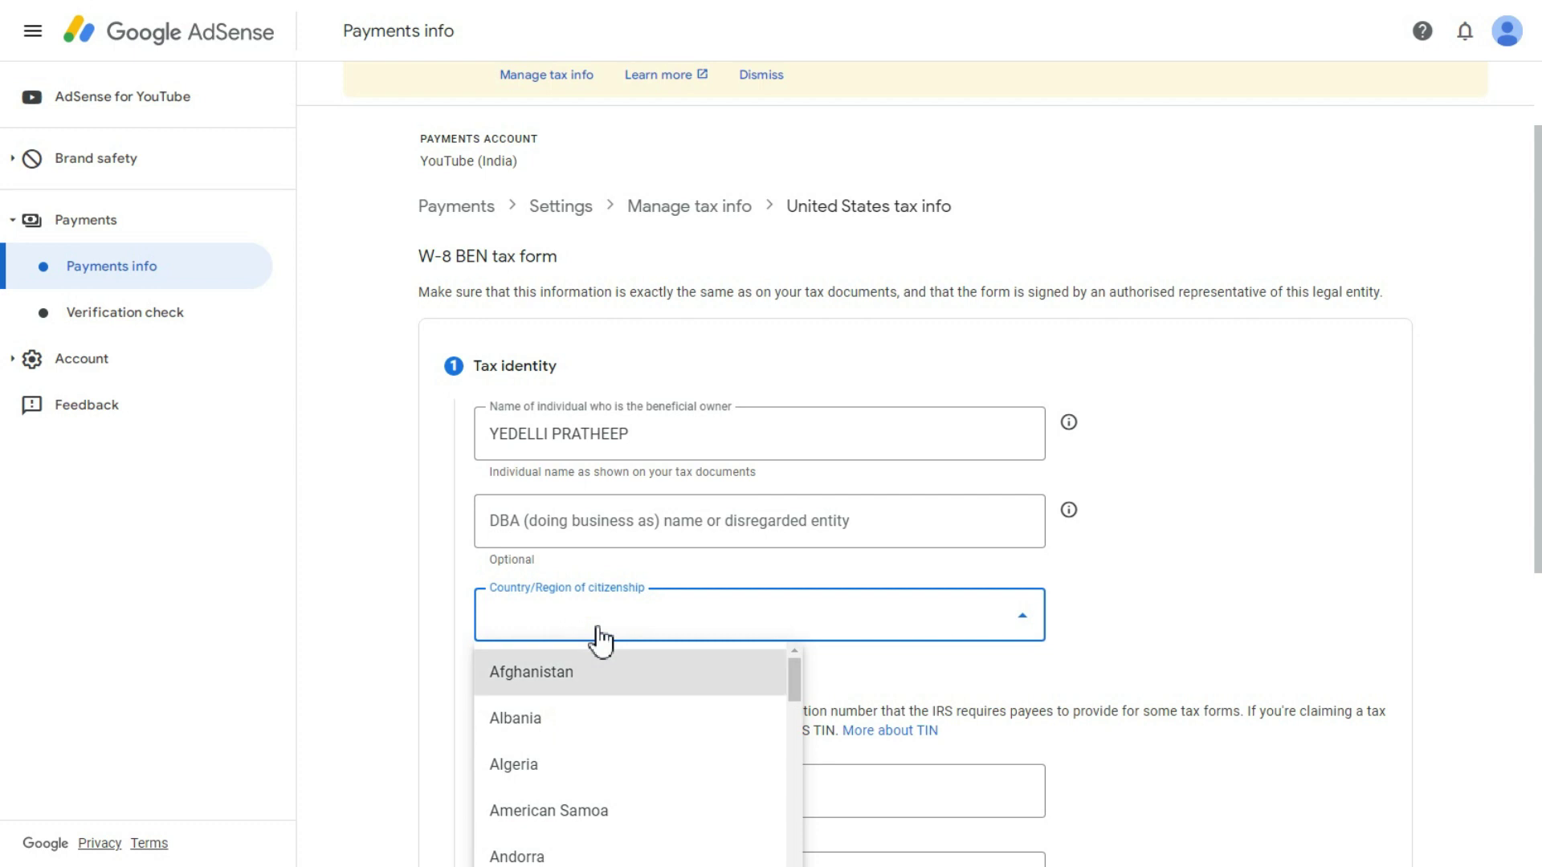
{"action": "key", "text": "i"}
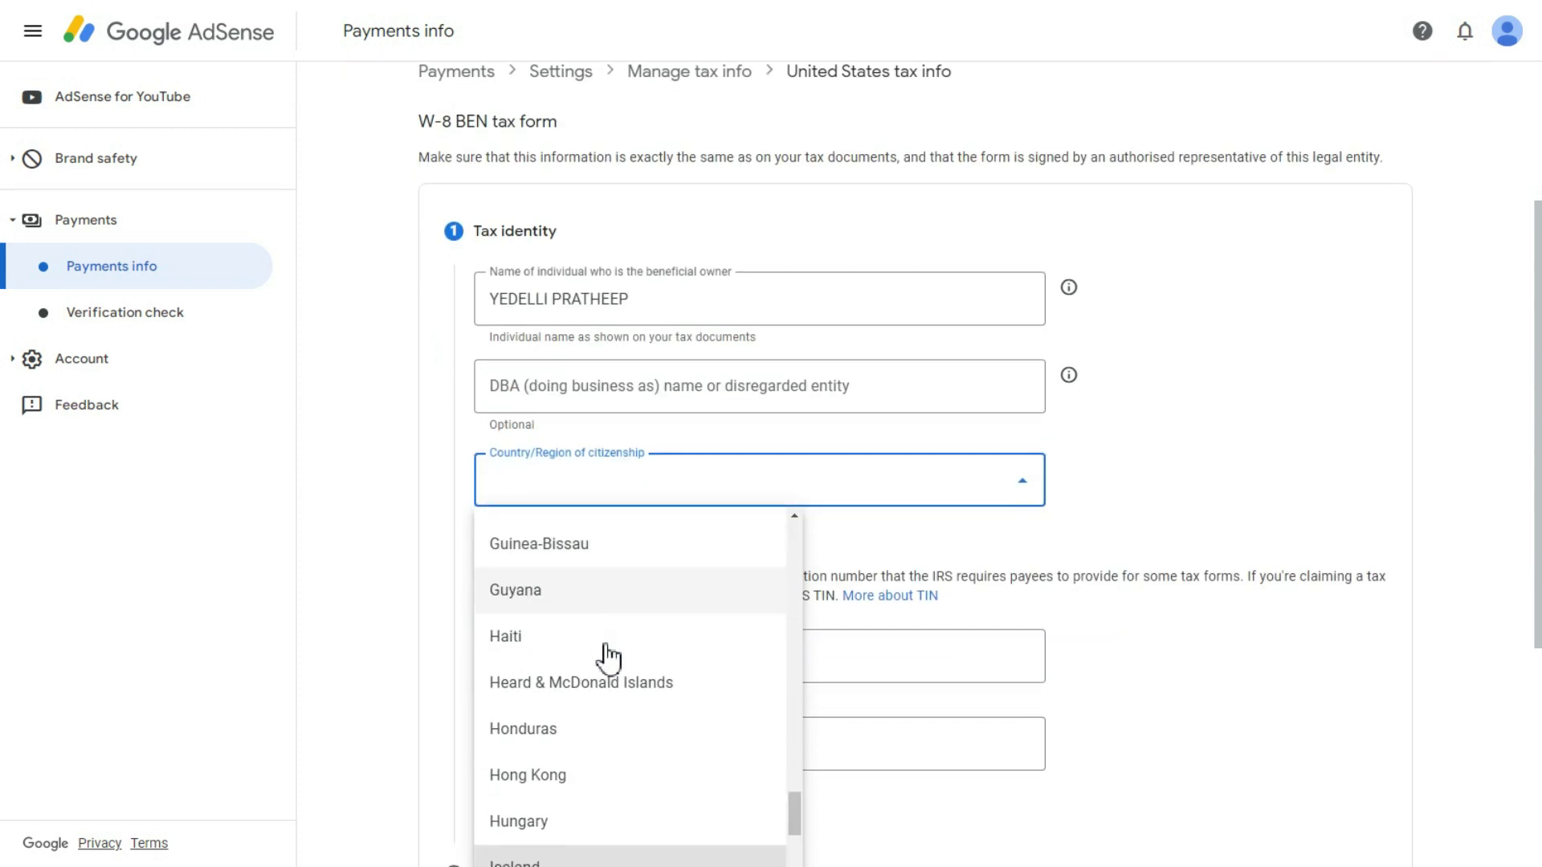
{"action": "key", "text": "i"}
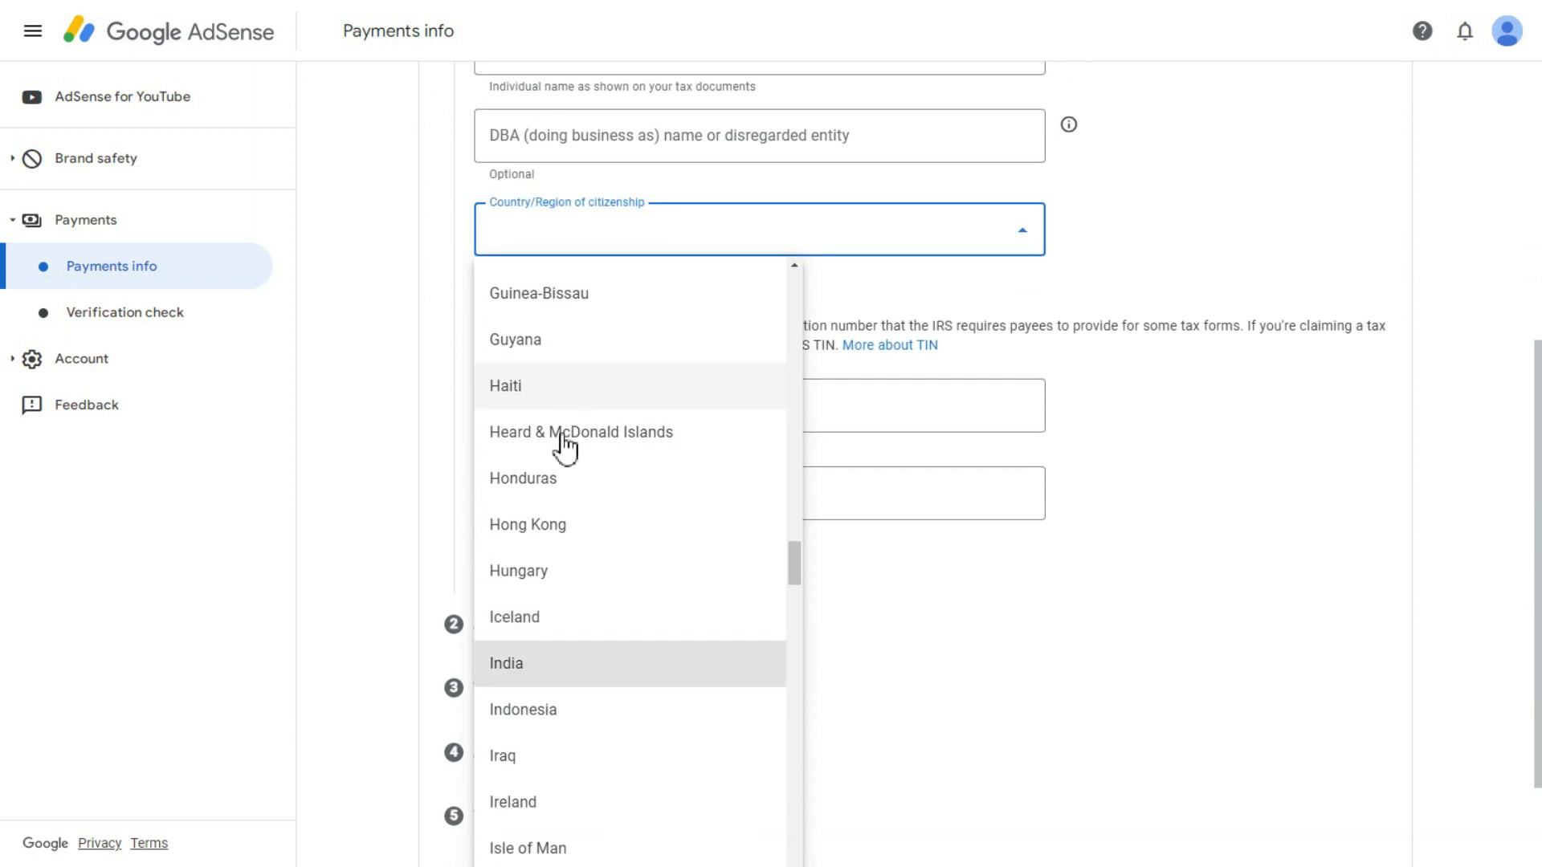
{"action": "left_click", "coordinate": [583, 673]}
Step: Enter the foreign taxpayer identification number, leave the US ITIN or SSN blank, and continue to the Address section
{"action": "left_click", "coordinate": [565, 410]}
{"action": "left_click_drag", "start_coordinate": [540, 451], "coordinate": [482, 450]}
{"action": "left_click", "coordinate": [558, 402]}
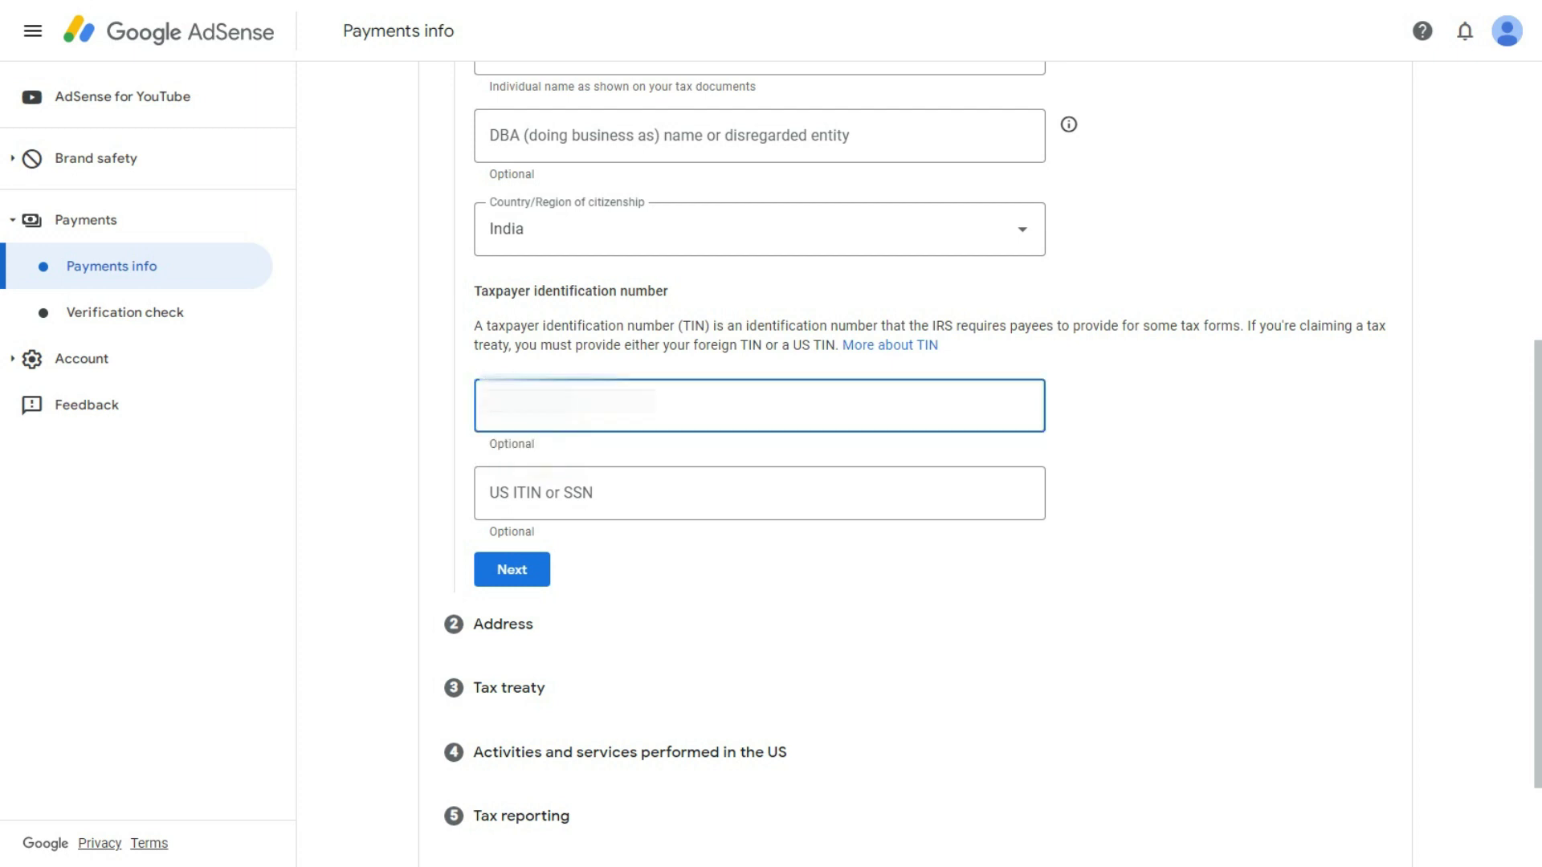
{"action": "left_click", "coordinate": [596, 461]}
{"action": "left_click", "coordinate": [509, 423]}
{"action": "left_click", "coordinate": [644, 419]}
{"action": "left_click", "coordinate": [640, 463]}
{"action": "left_click", "coordinate": [540, 537]}
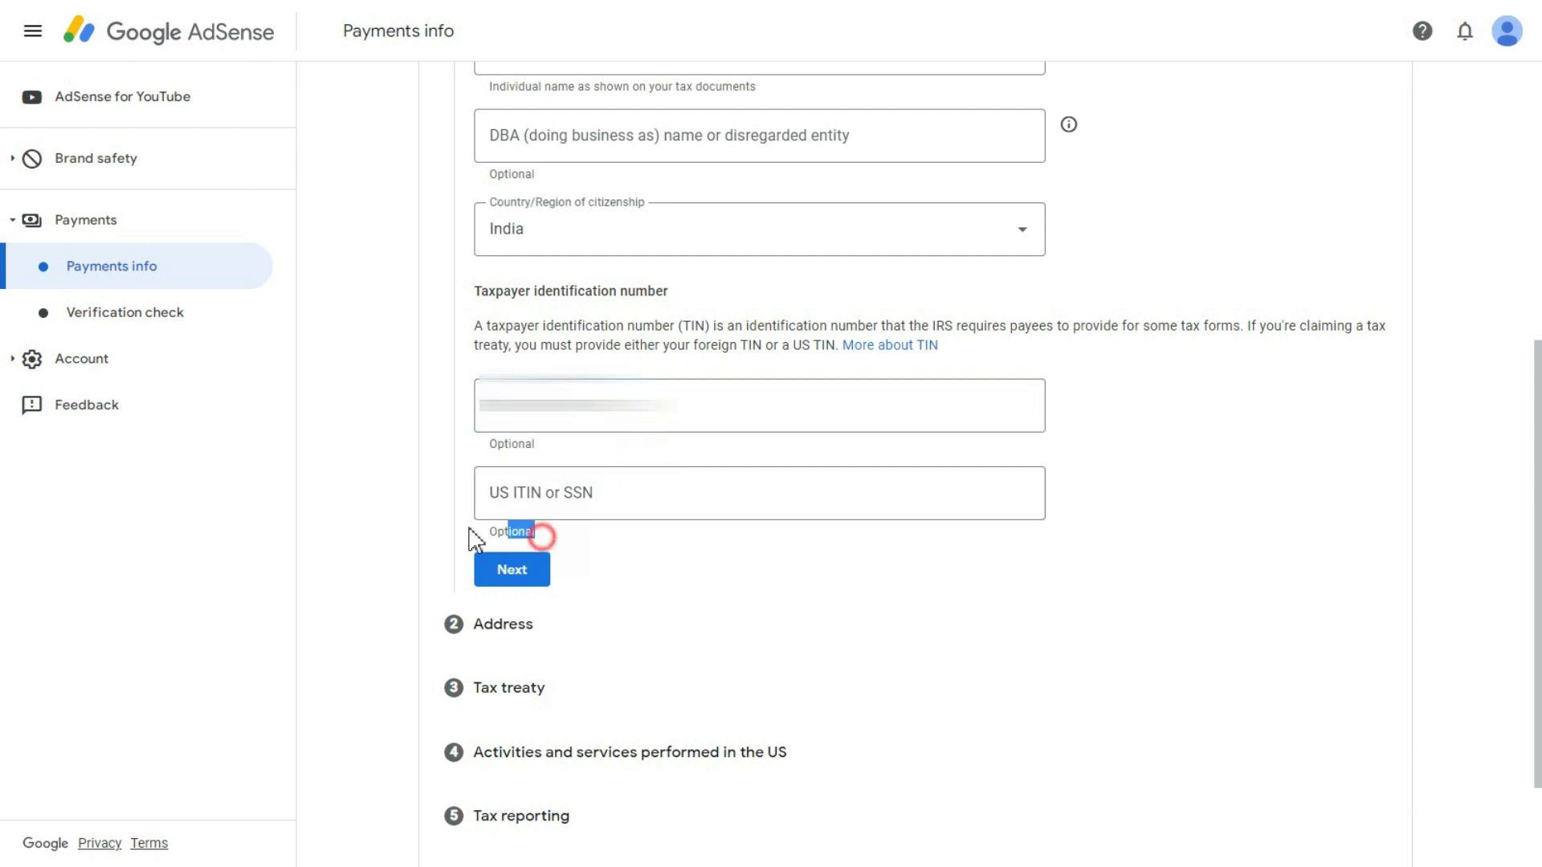
{"action": "left_click", "coordinate": [650, 551]}
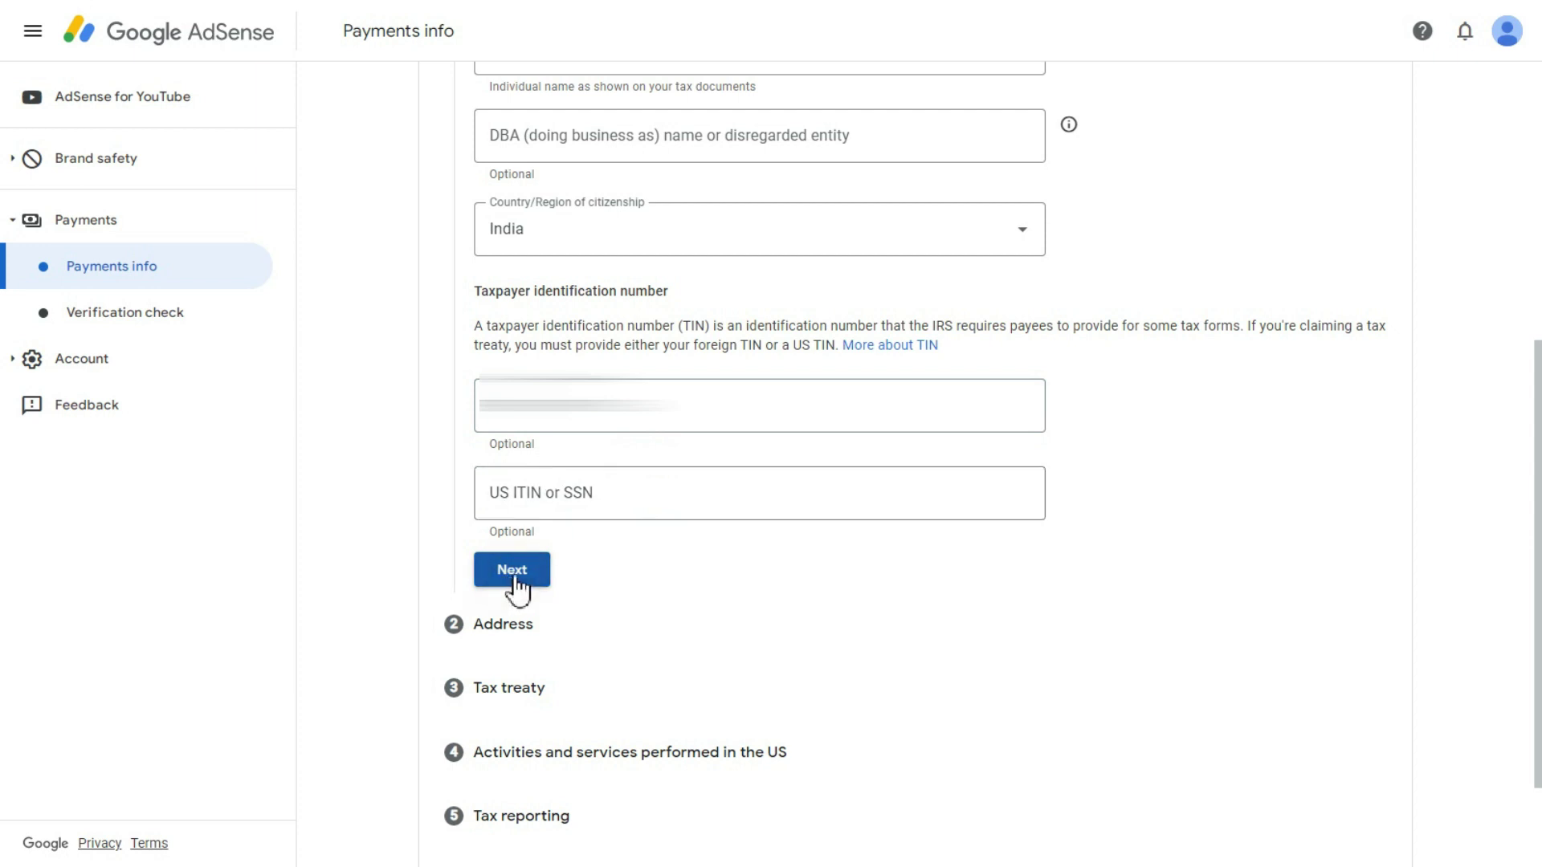
{"action": "left_click", "coordinate": [1090, 268]}
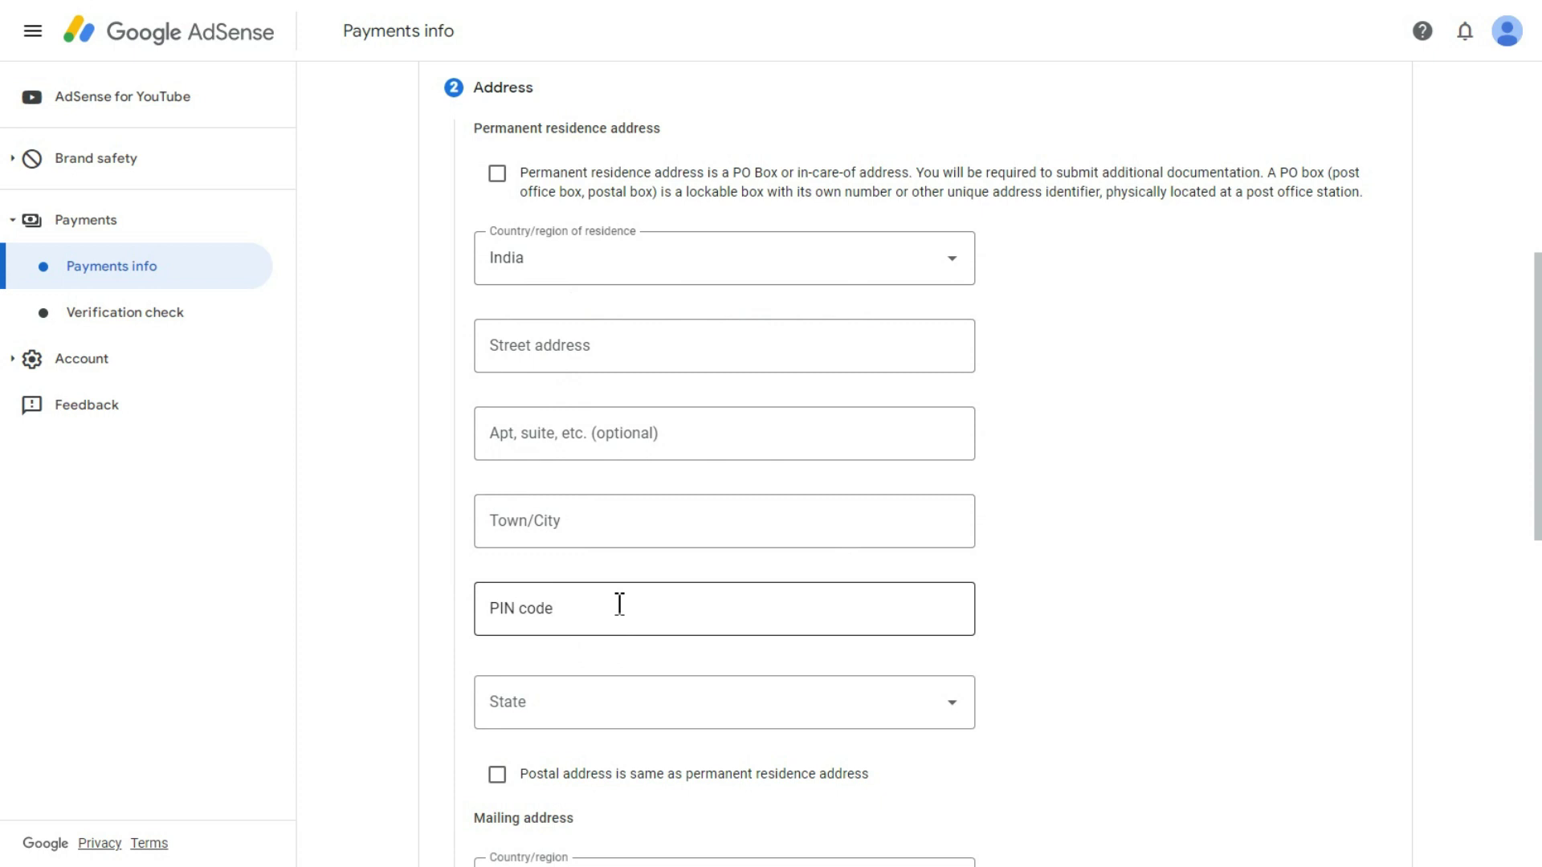
Step: Mark the postal address as same as permanent residence, fill in the residence address and state from the saved entry, and continue
{"action": "scroll", "coordinate": [619, 604], "scroll_direction": "down", "scroll_amount": 2}
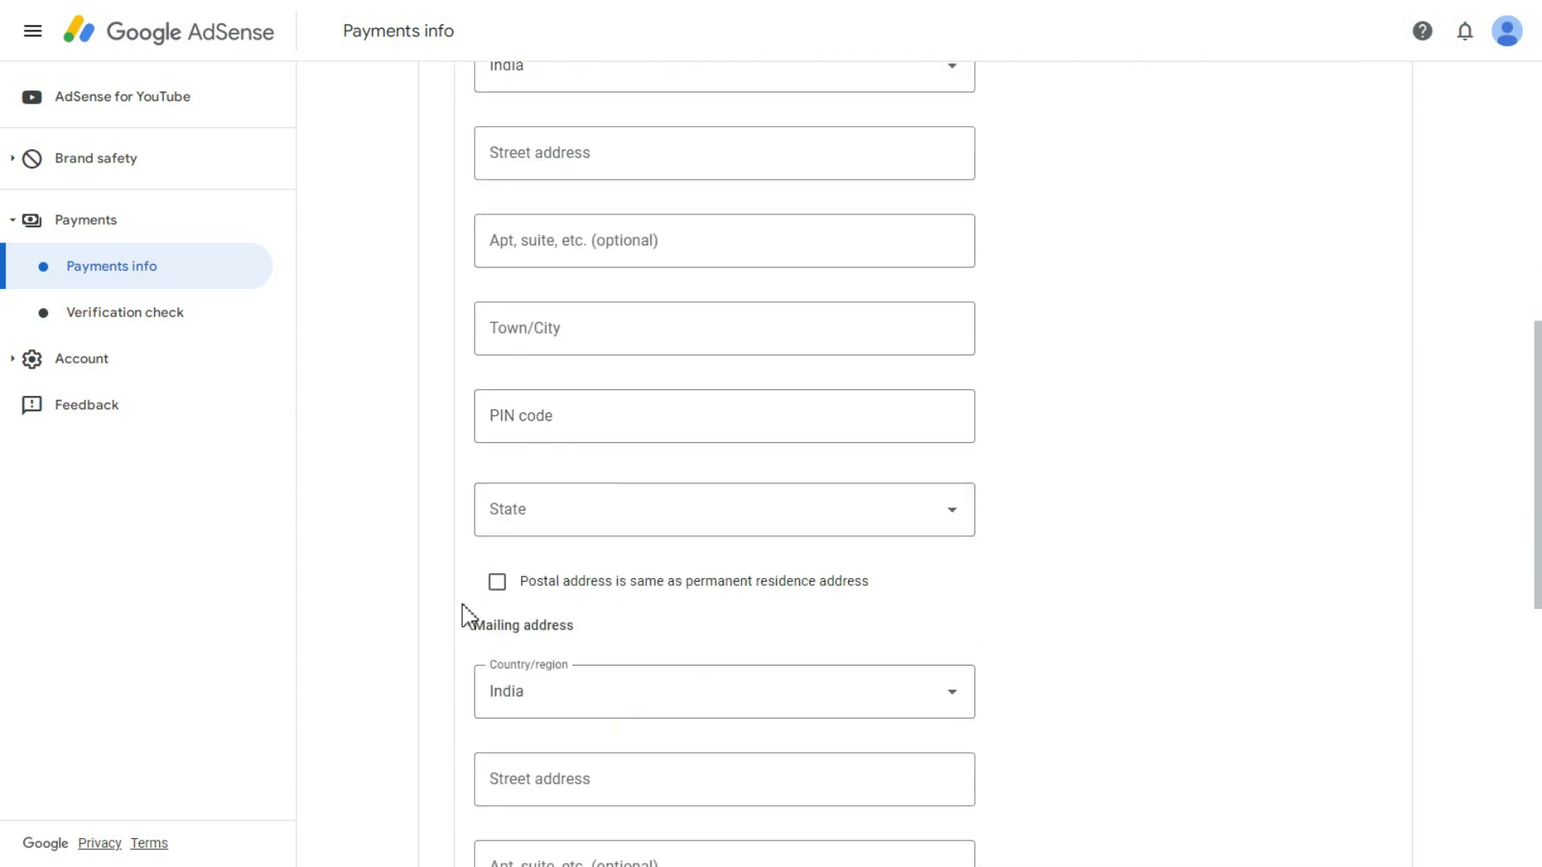
{"action": "left_click", "coordinate": [497, 583]}
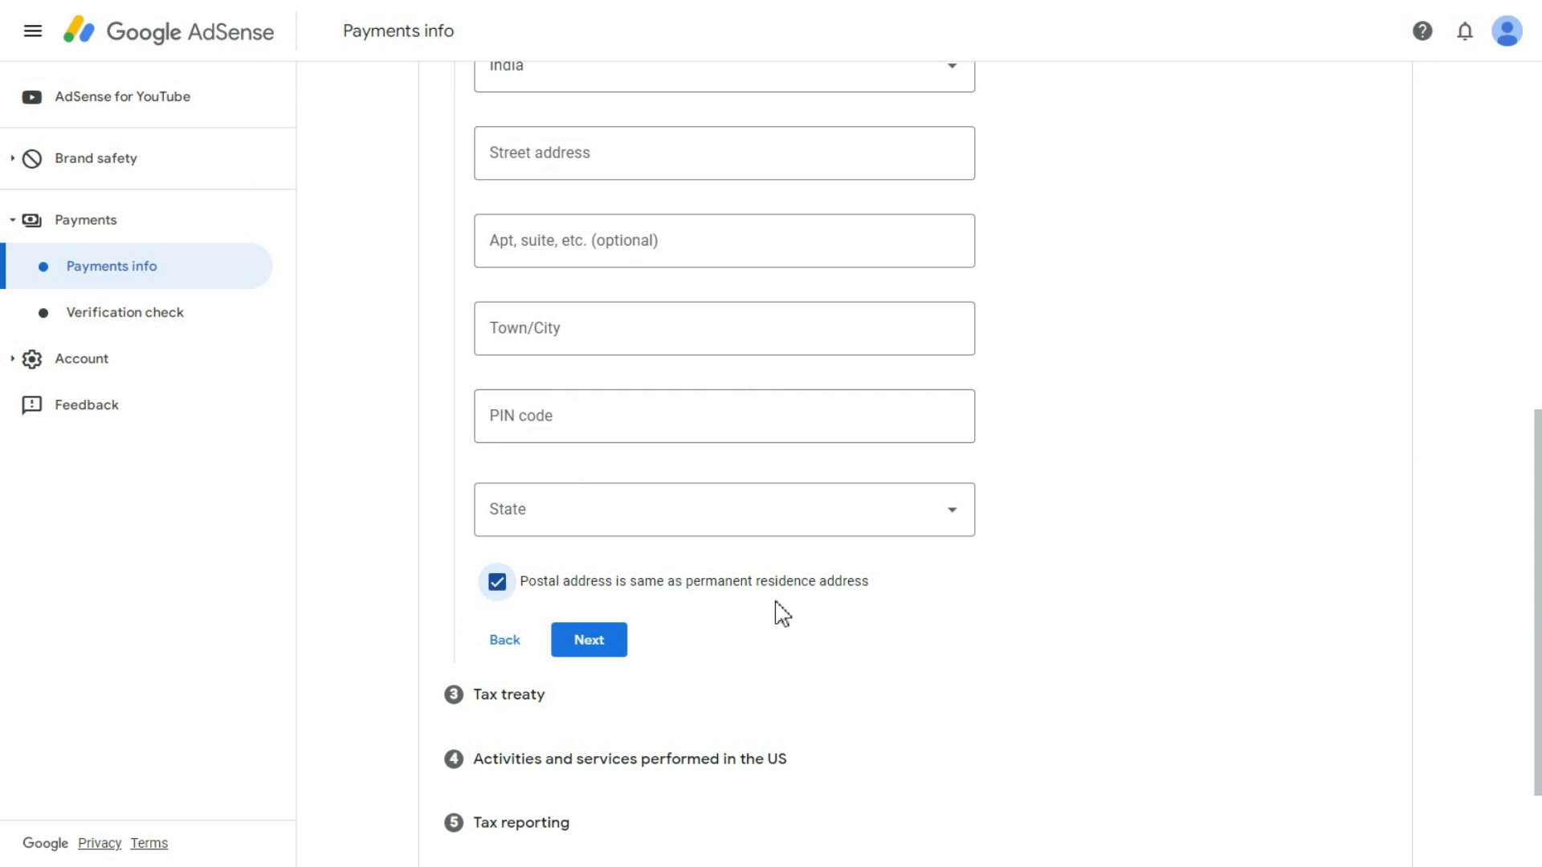
{"action": "scroll", "coordinate": [712, 583], "scroll_direction": "up", "scroll_amount": 1}
{"action": "left_click", "coordinate": [606, 253]}
{"action": "key", "text": "Down"}
{"action": "key", "text": "Return"}
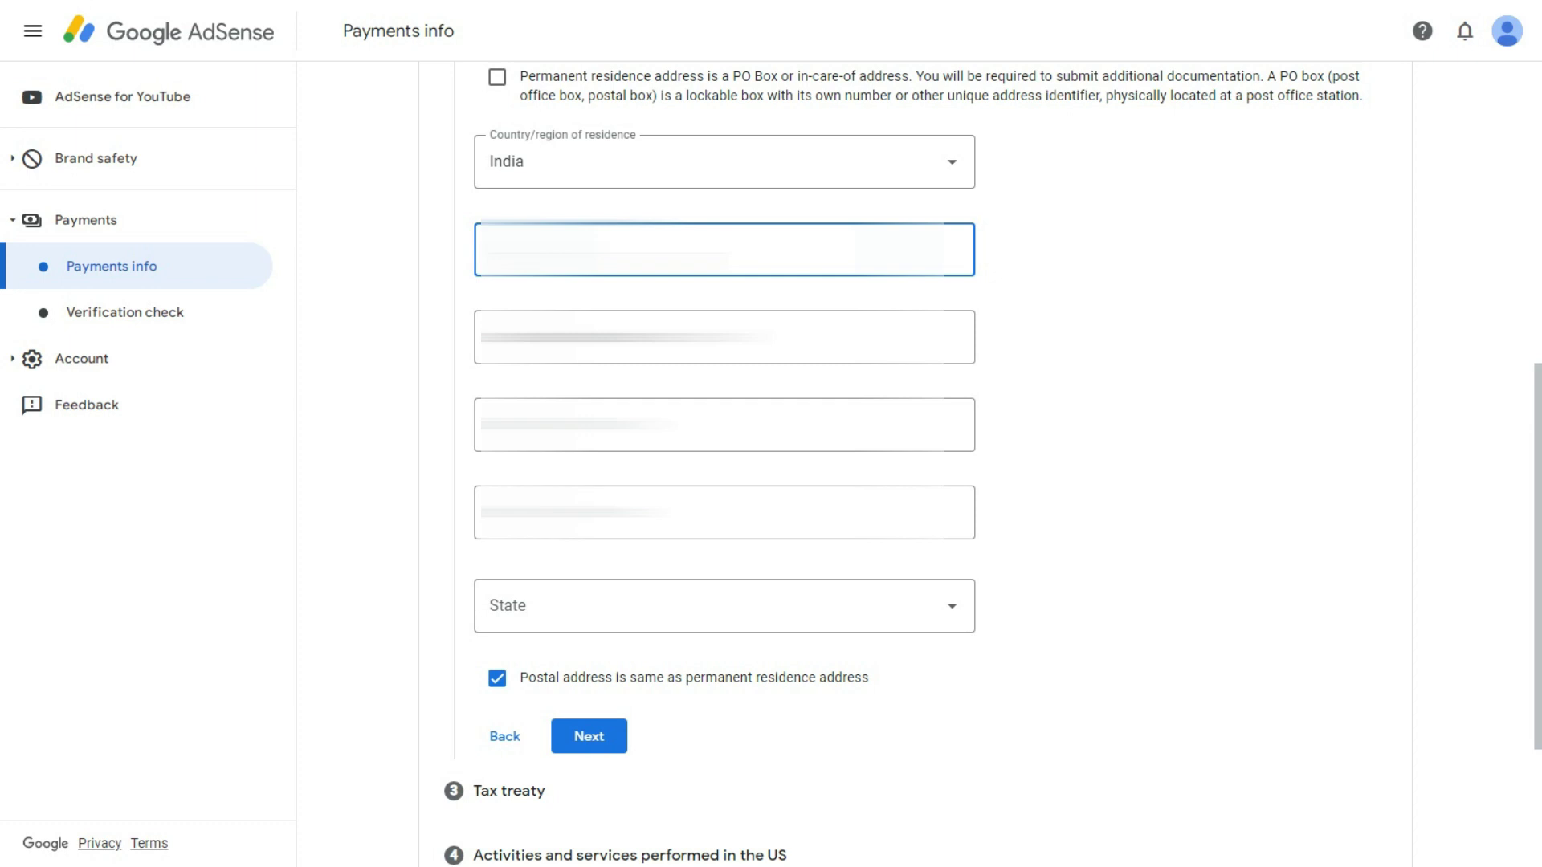
{"action": "key", "text": "Return"}
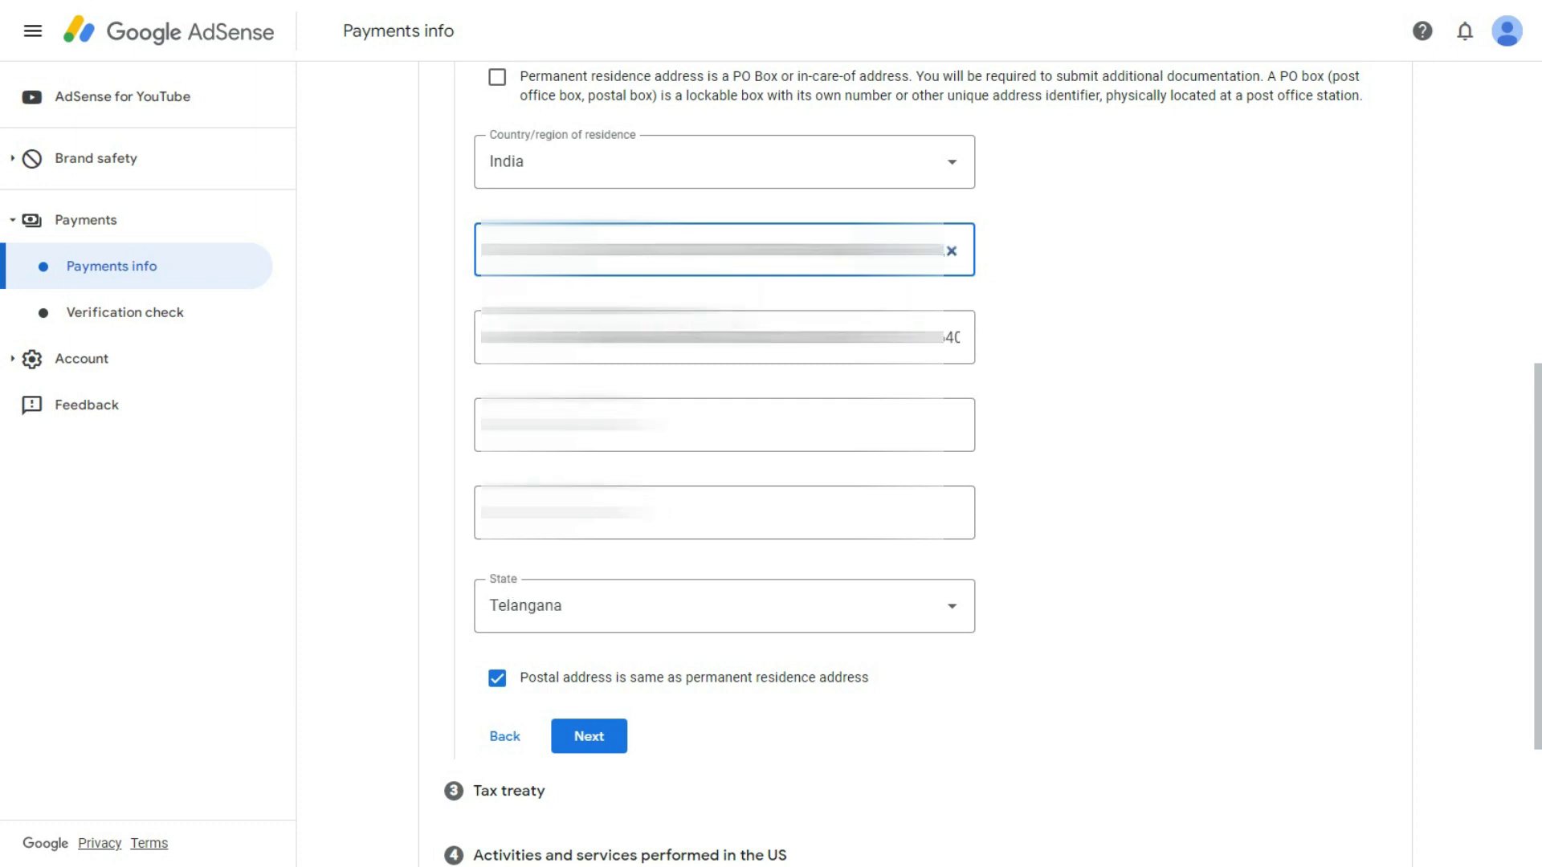
{"action": "left_click", "coordinate": [1111, 459]}
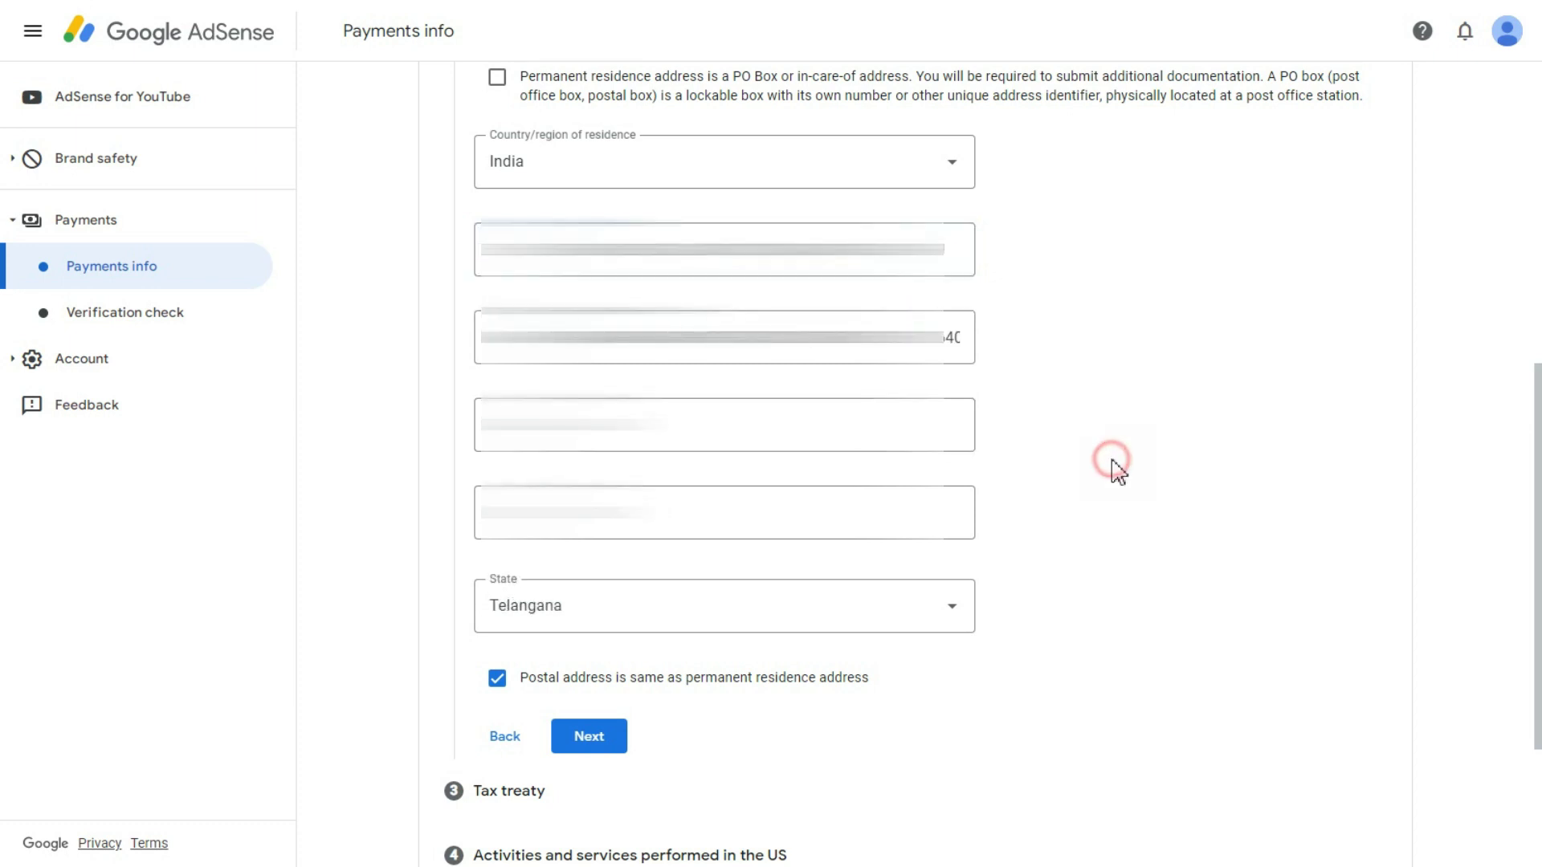
{"action": "left_click", "coordinate": [589, 743]}
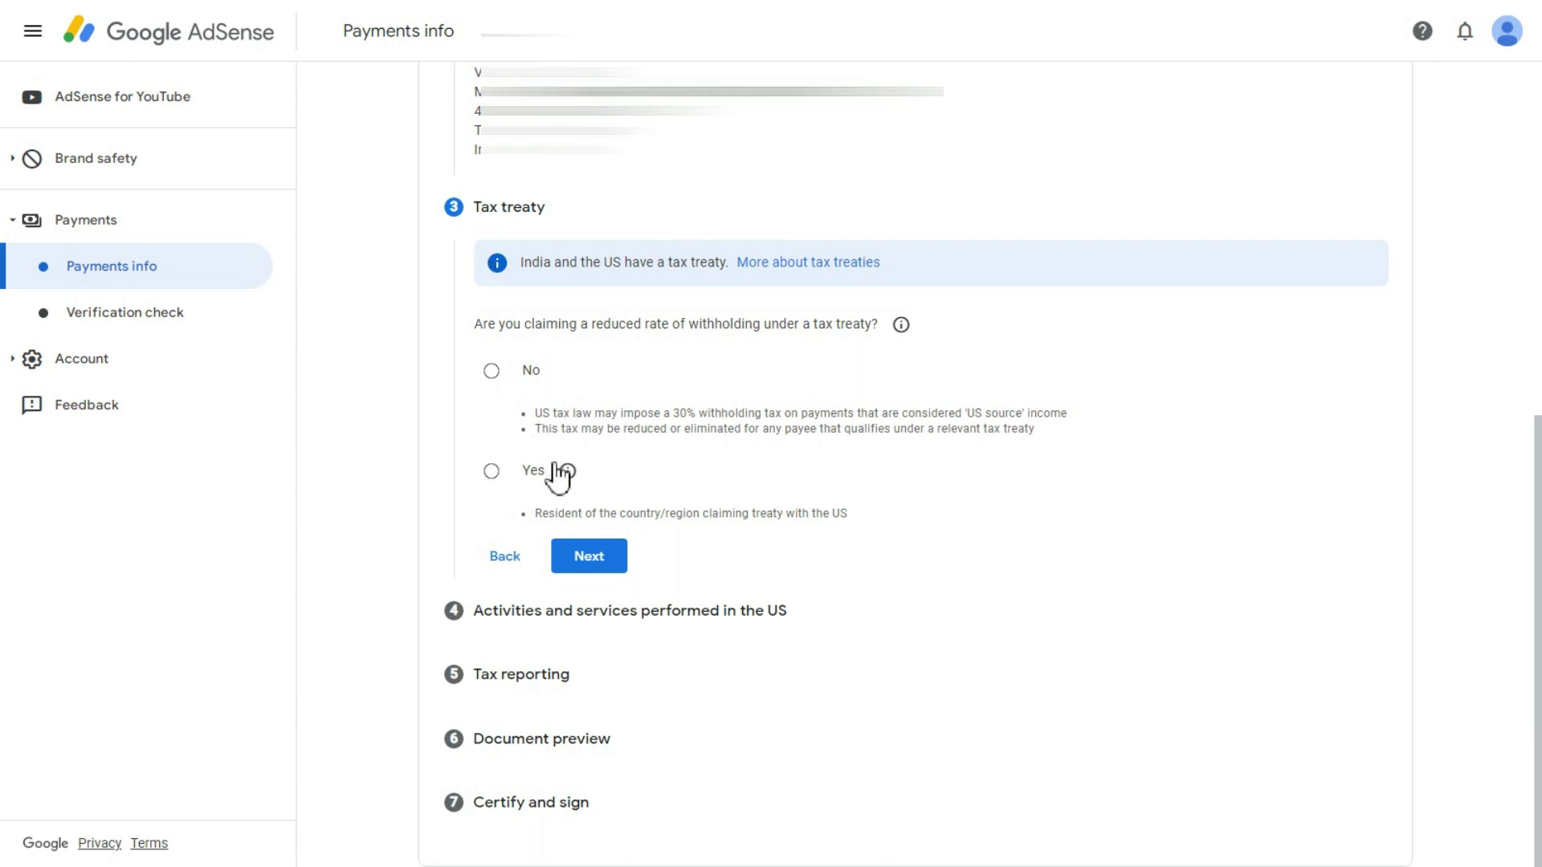
Step: Claim a reduced withholding rate under the tax treaty and declare residency in India
{"action": "left_click", "coordinate": [492, 473]}
{"action": "left_click", "coordinate": [533, 512]}
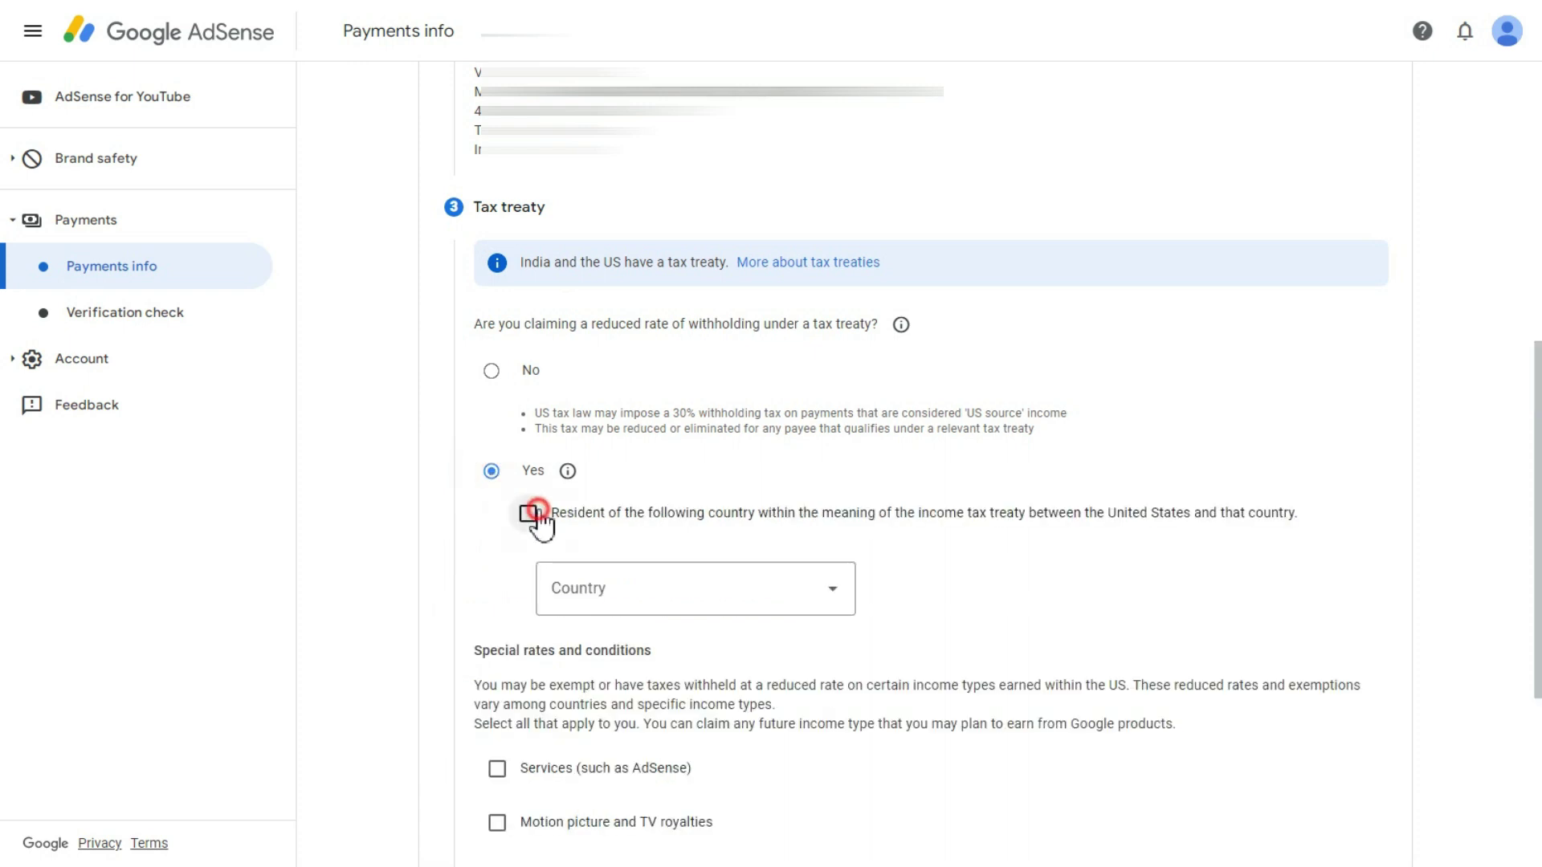
{"action": "left_click", "coordinate": [631, 600]}
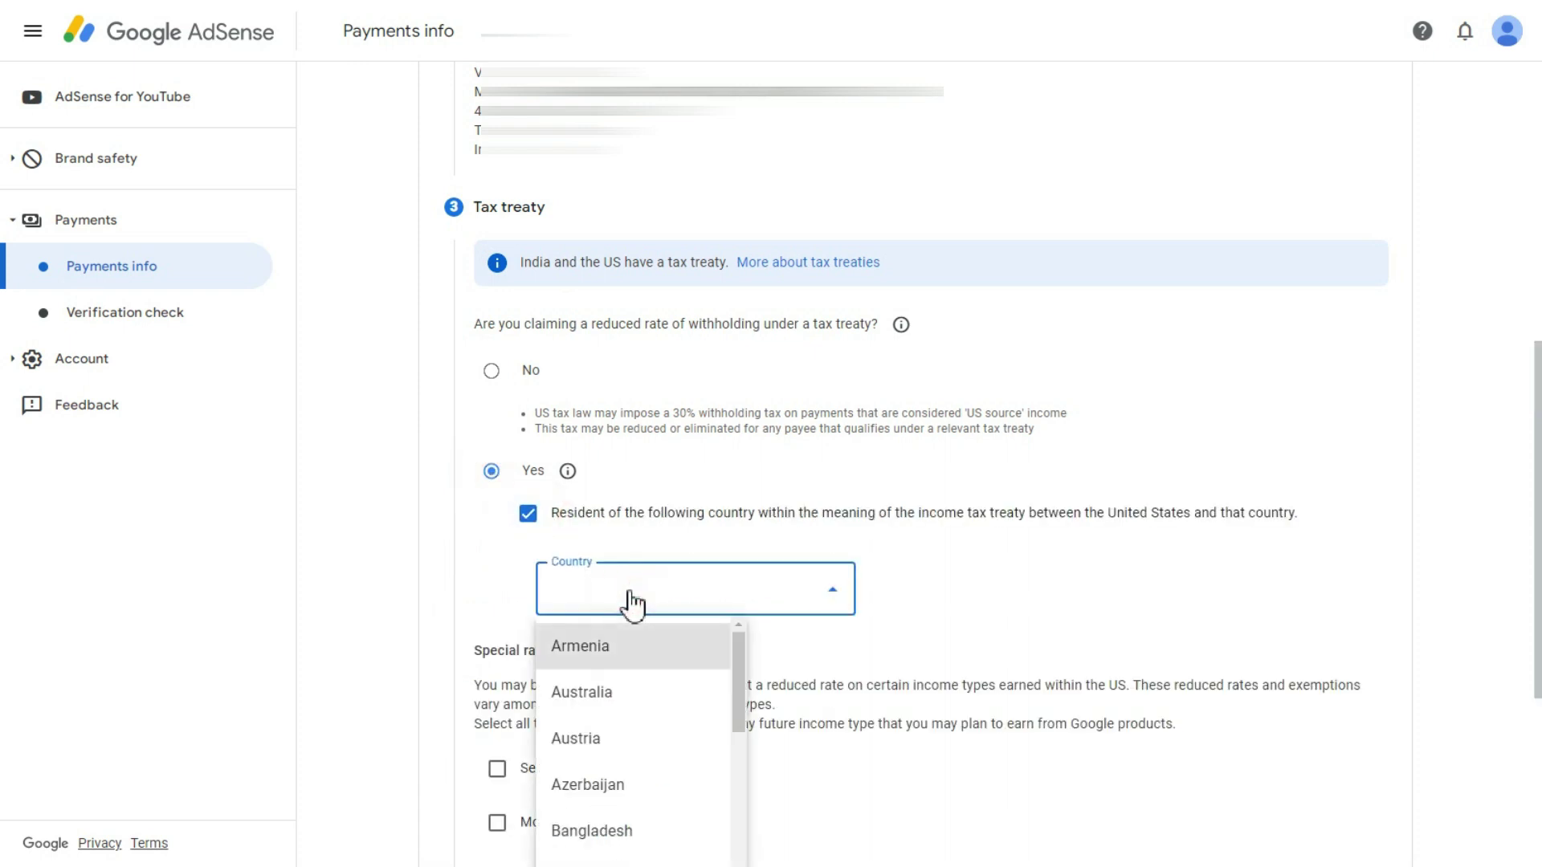
{"action": "scroll", "coordinate": [631, 603], "scroll_direction": "down", "scroll_amount": 8}
{"action": "scroll", "coordinate": [637, 652], "scroll_direction": "down", "scroll_amount": 10}
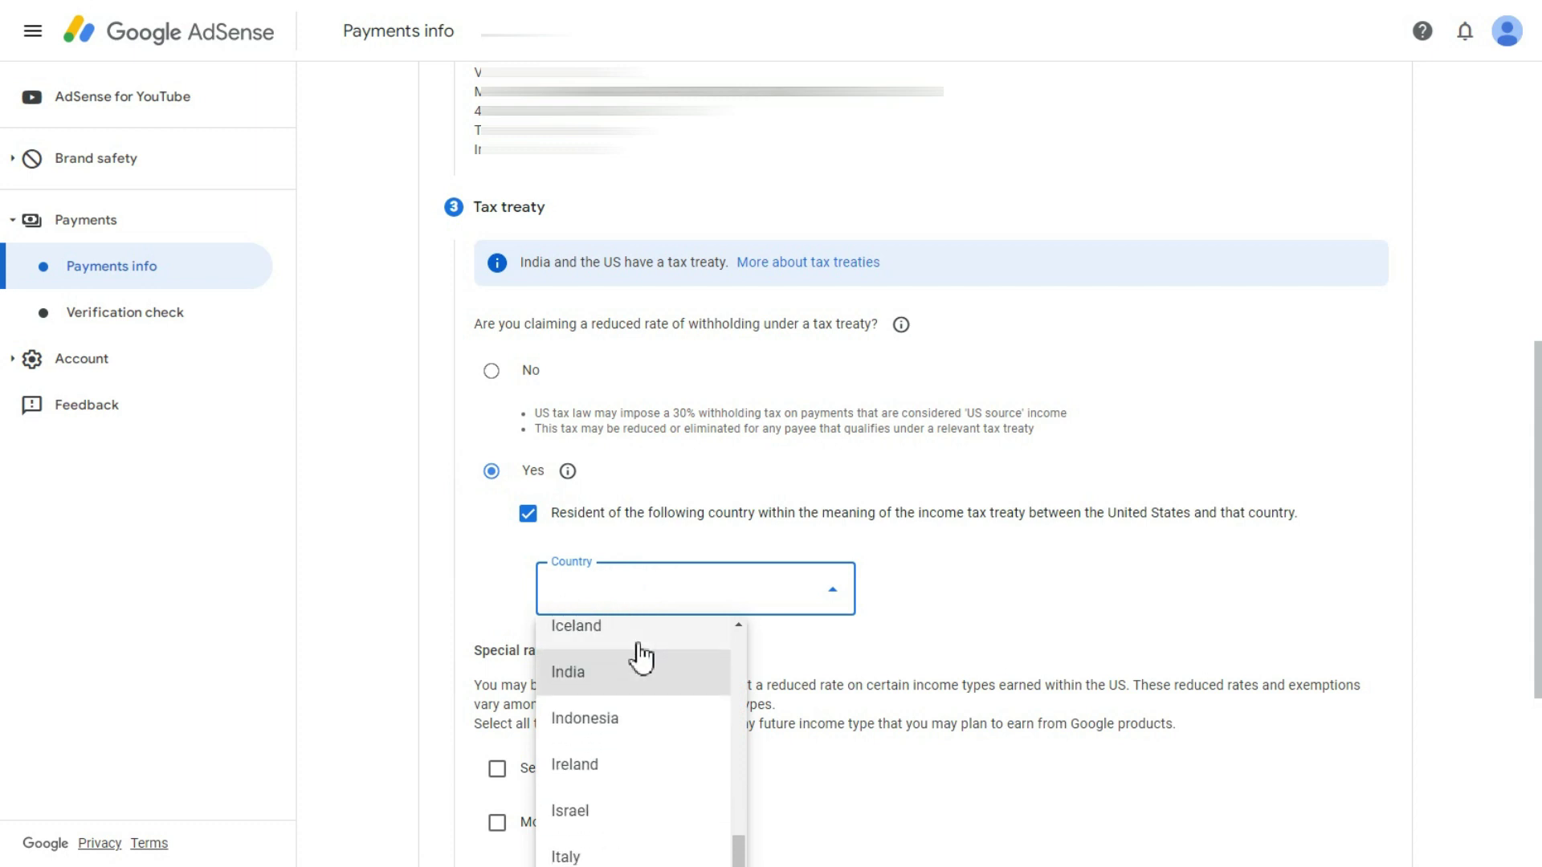
{"action": "left_click", "coordinate": [640, 653]}
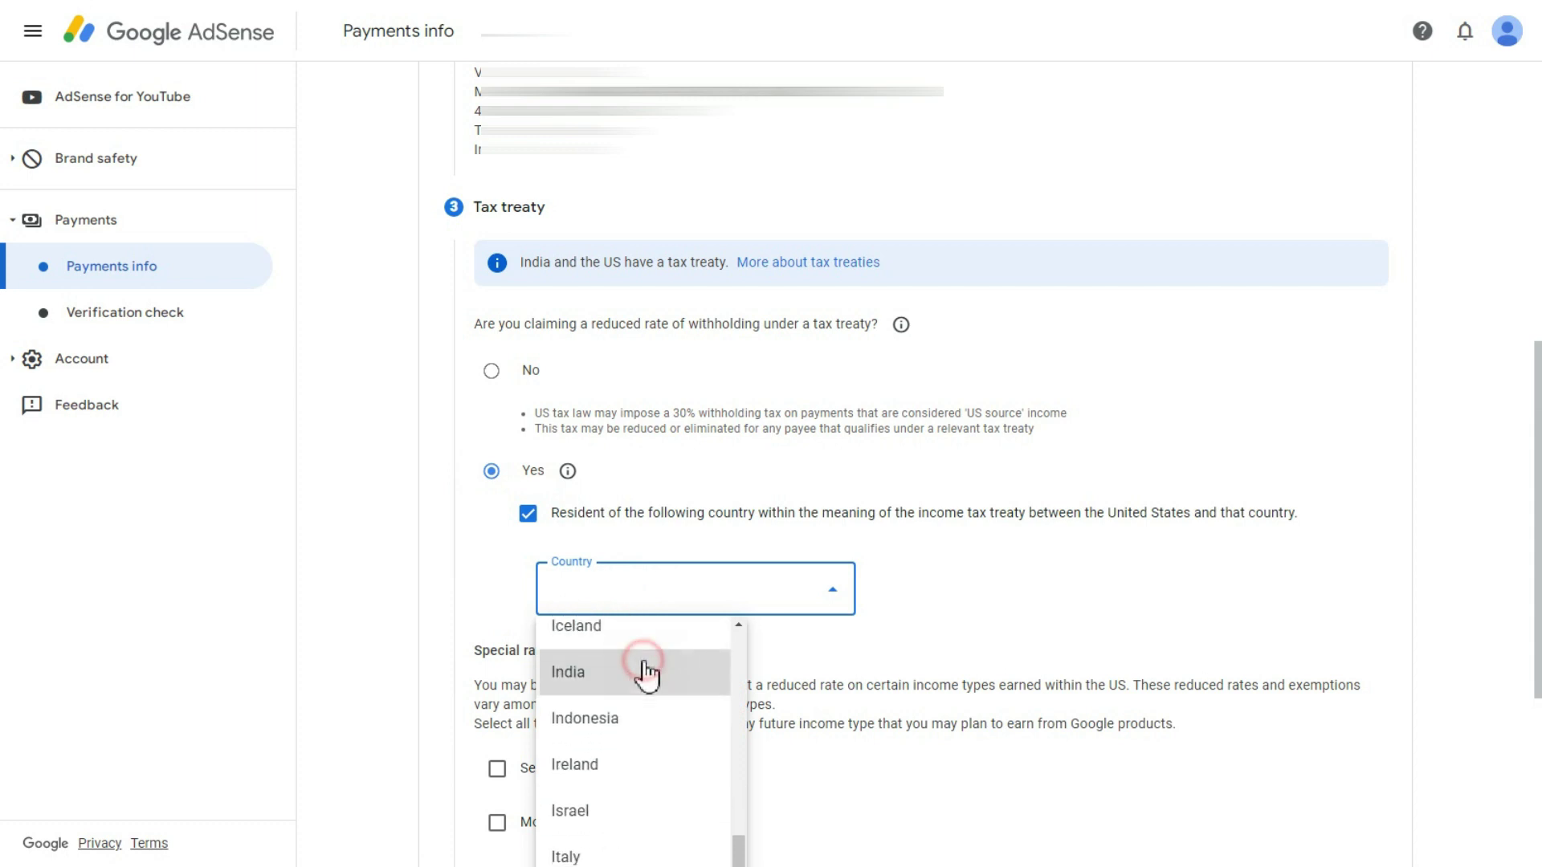
{"action": "left_click", "coordinate": [731, 667]}
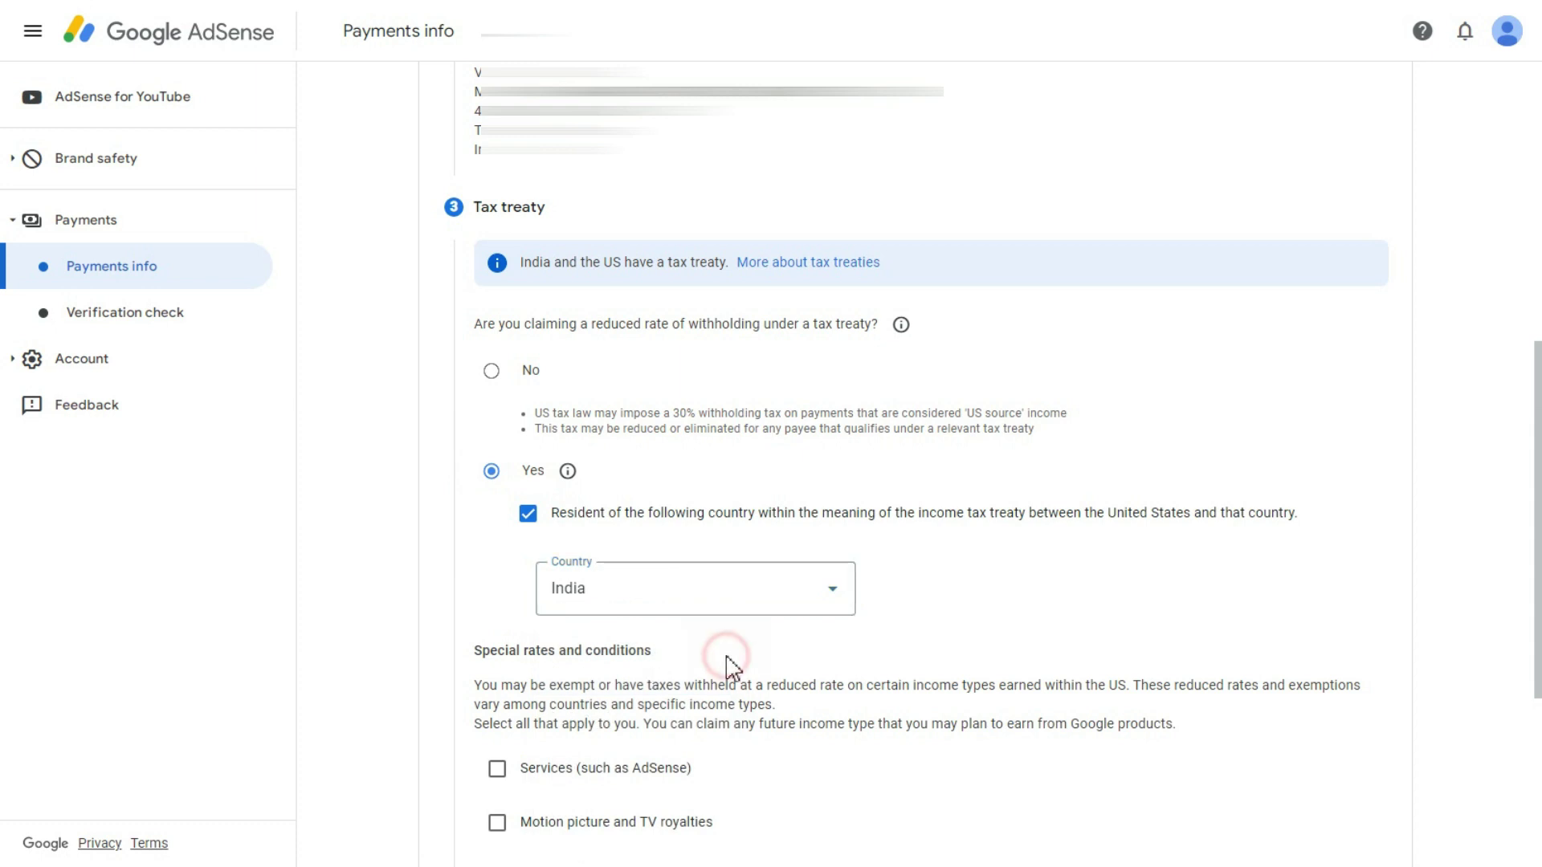
Step: Claim treaty benefits for Services under Article 7 and paragraph 1 at the 0% reduced rate, and confirm the treaty terms are met
{"action": "scroll", "coordinate": [731, 667], "scroll_direction": "down", "scroll_amount": 5}
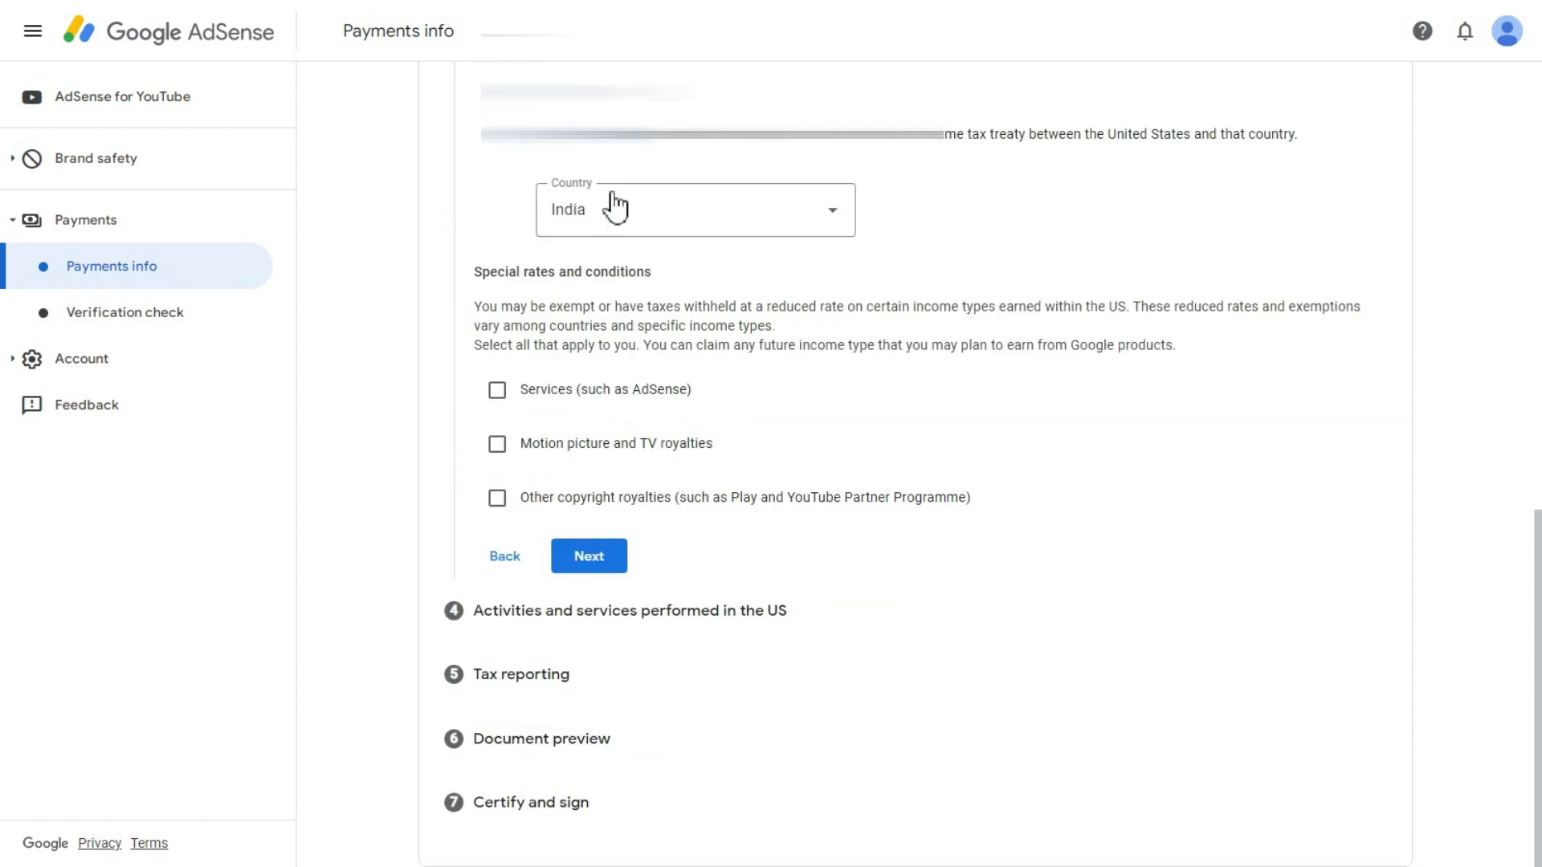
{"action": "left_click", "coordinate": [498, 392]}
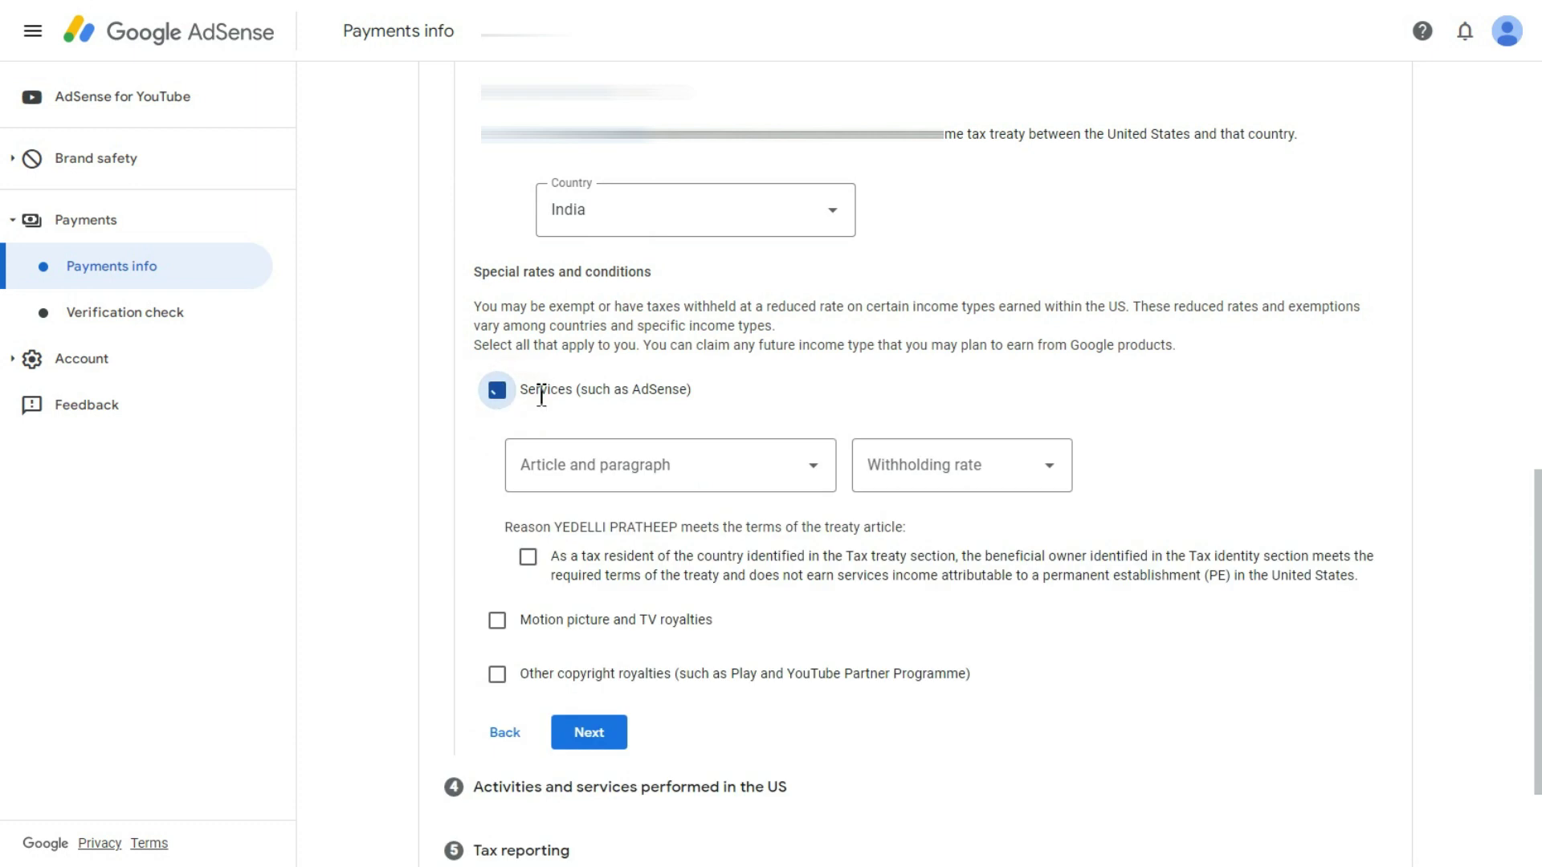
{"action": "left_click", "coordinate": [652, 482]}
{"action": "left_click", "coordinate": [639, 522]}
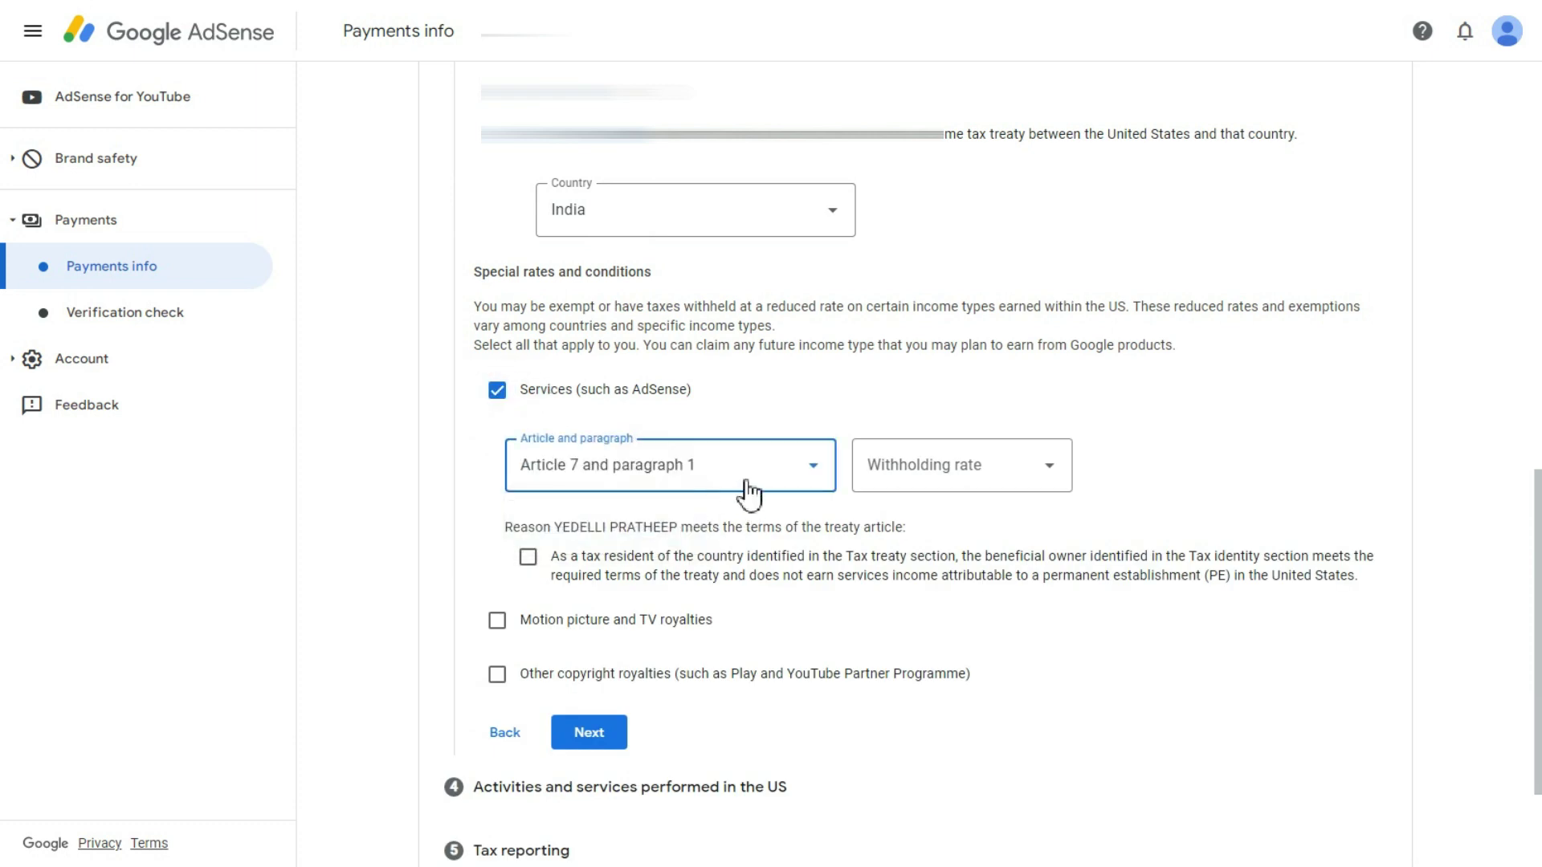
{"action": "left_click", "coordinate": [625, 387]}
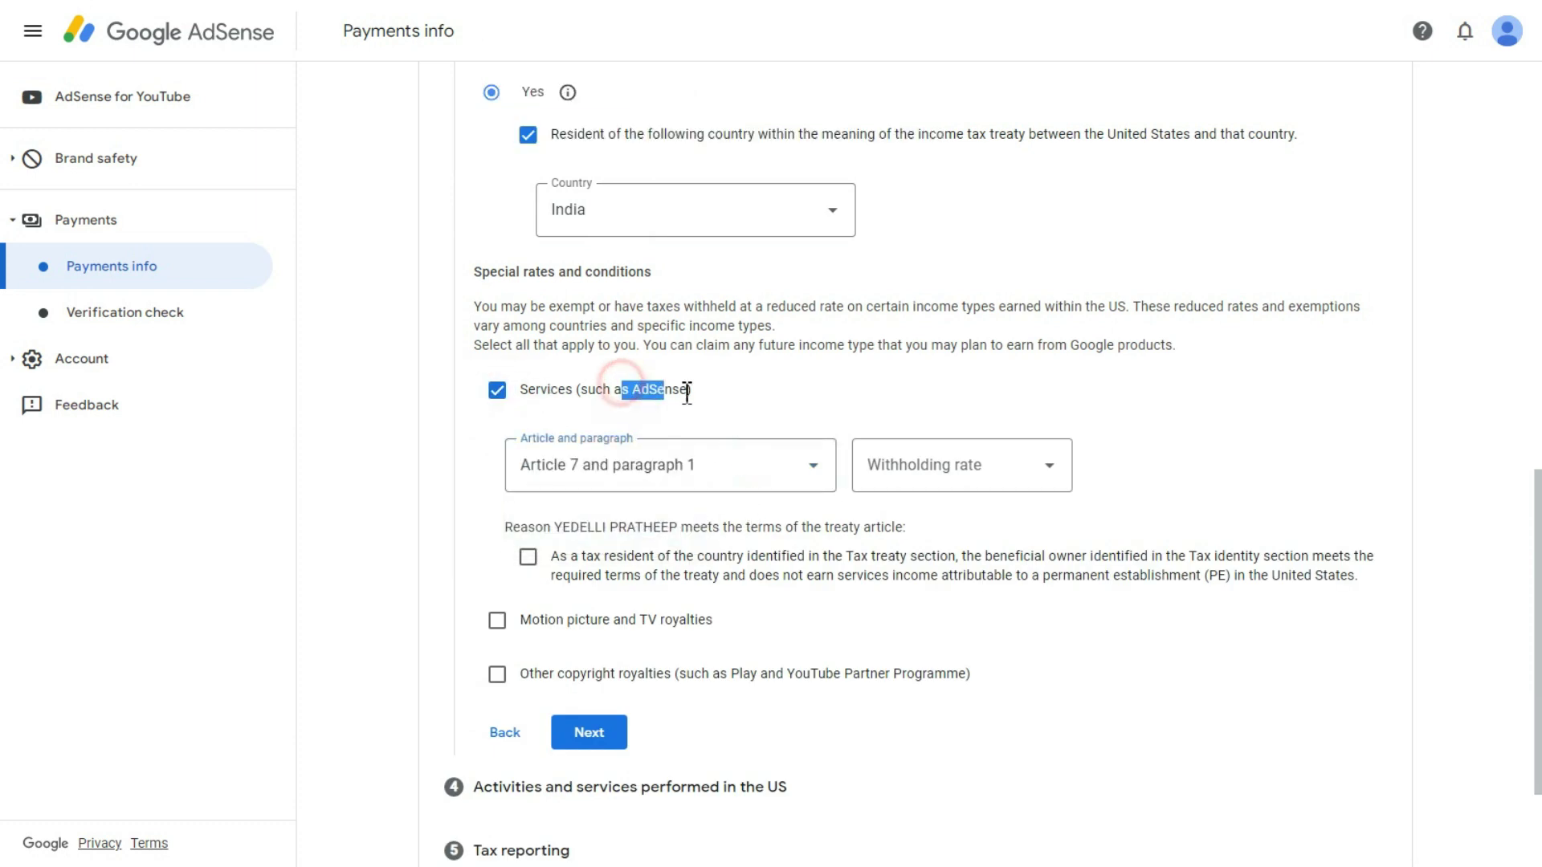
{"action": "left_click", "coordinate": [898, 474]}
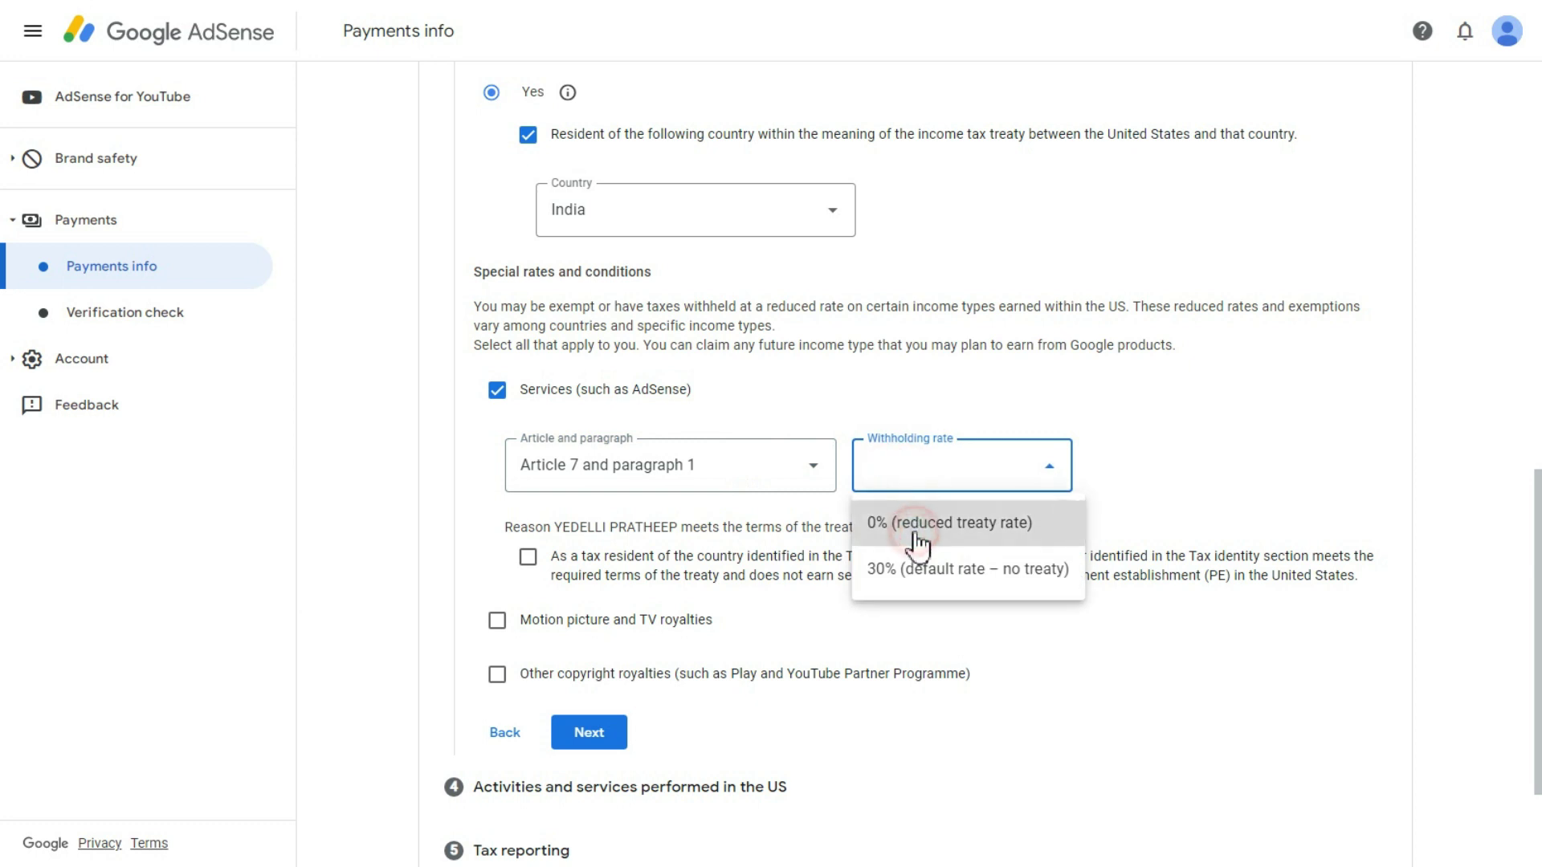
{"action": "left_click", "coordinate": [918, 530]}
{"action": "left_click", "coordinate": [915, 486]}
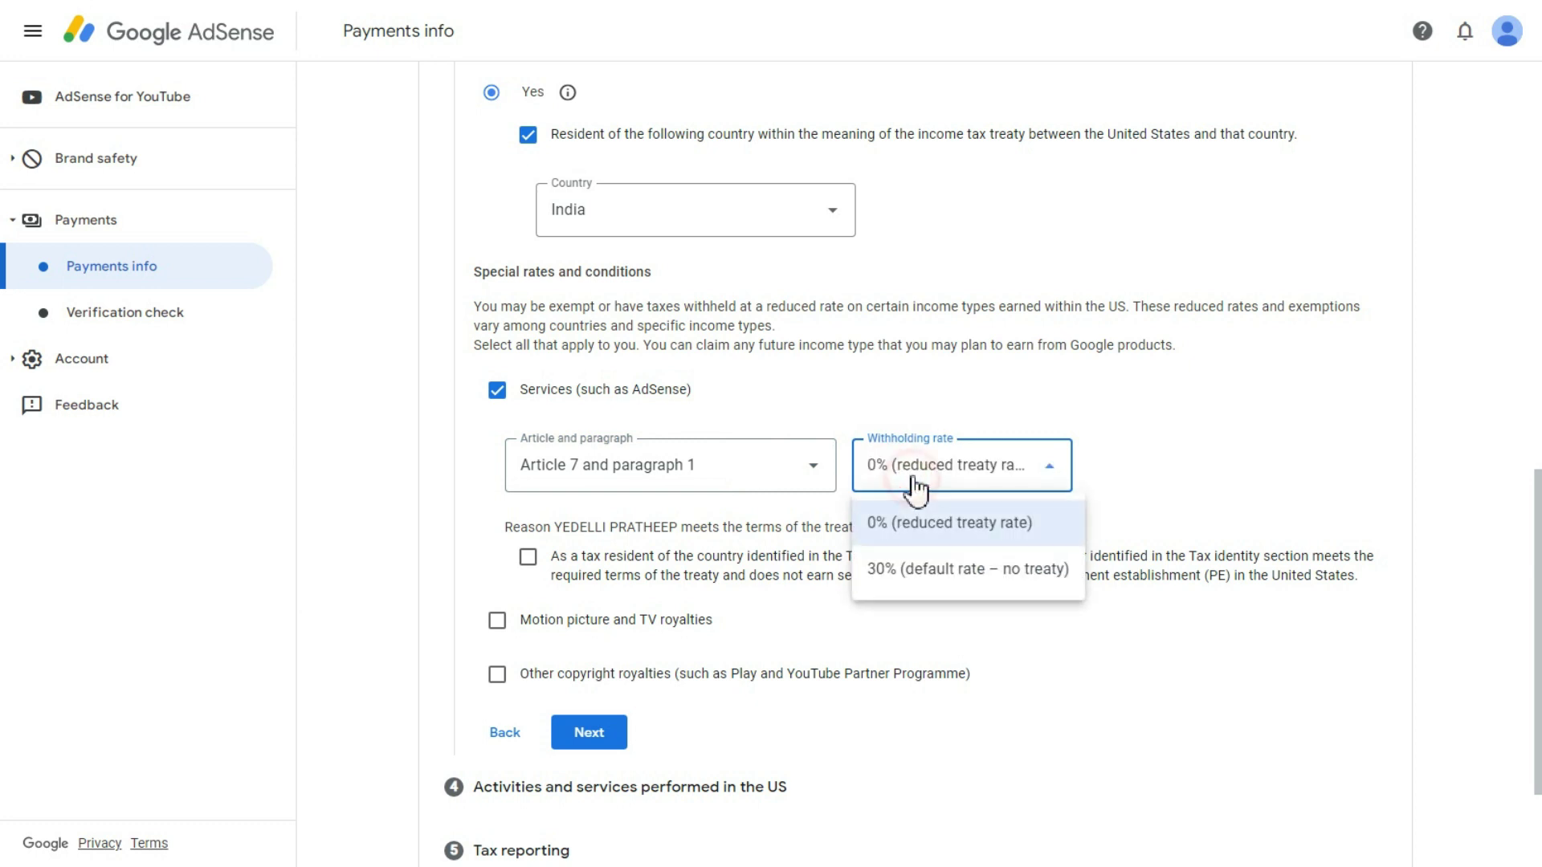
{"action": "left_click", "coordinate": [967, 530]}
{"action": "left_click", "coordinate": [528, 556]}
Step: Claim Motion picture and TV royalties under Article 12 and paragraph 2A II at the 15% reduced rate, confirming the treaty terms are met
{"action": "left_click", "coordinate": [498, 625]}
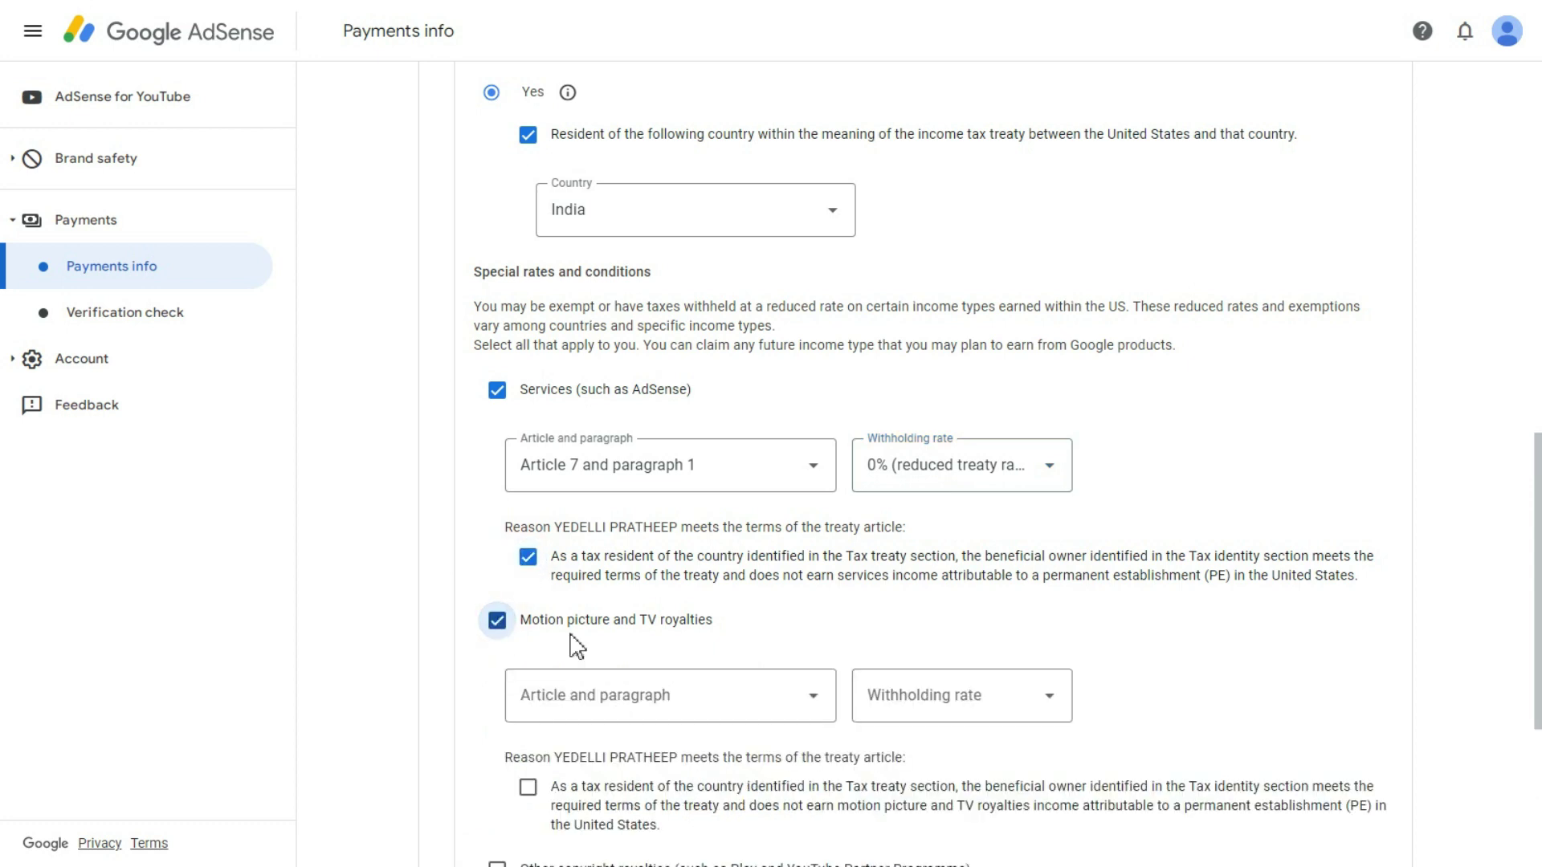
{"action": "scroll", "coordinate": [574, 642], "scroll_direction": "down", "scroll_amount": 3}
{"action": "left_click", "coordinate": [619, 406]}
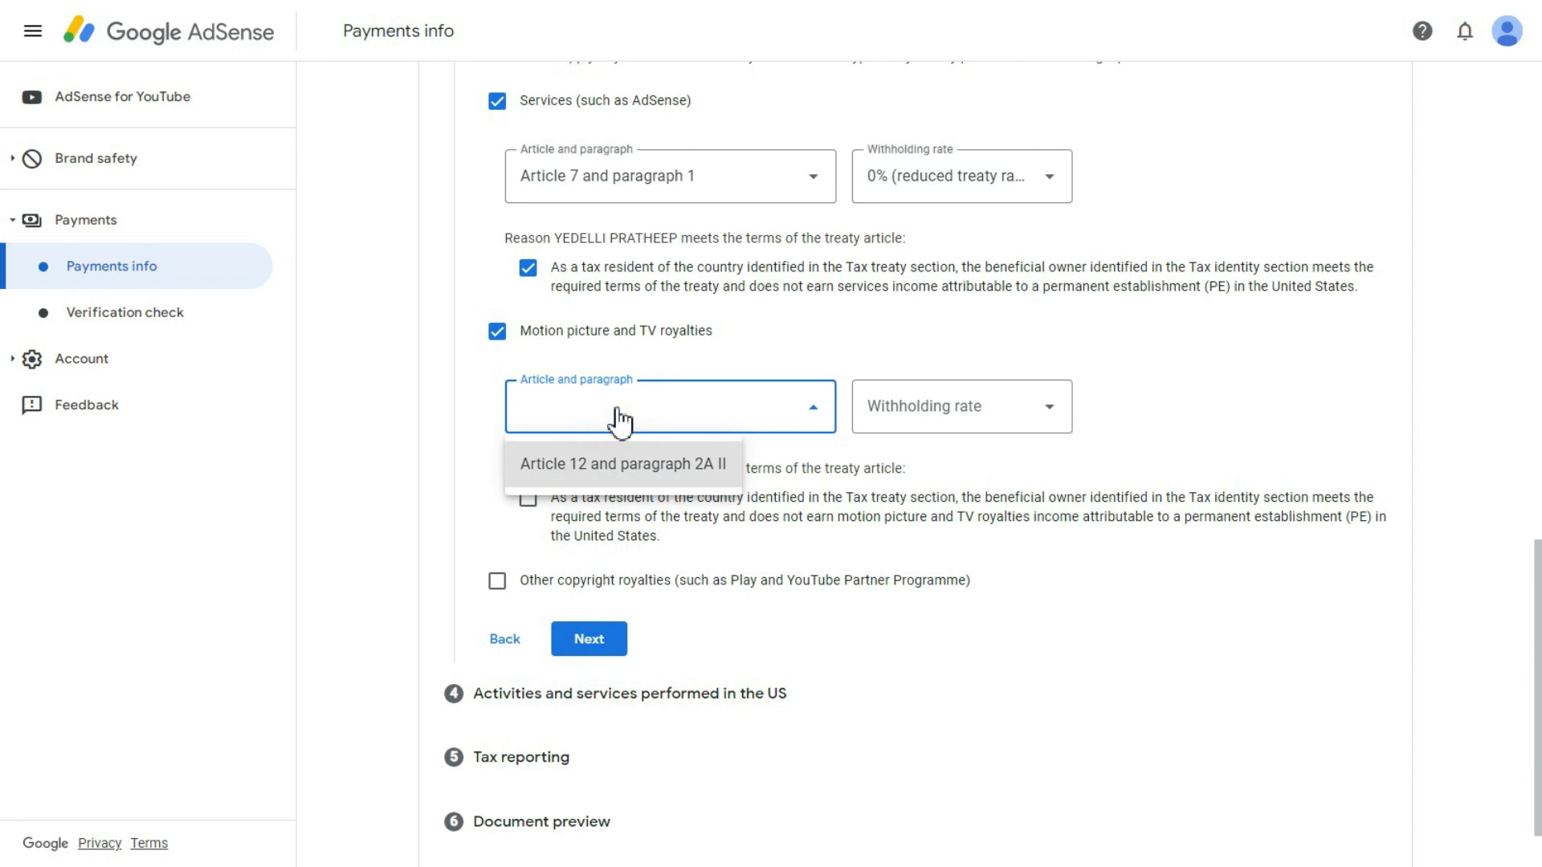
{"action": "left_click", "coordinate": [634, 466]}
{"action": "left_click", "coordinate": [972, 408]}
{"action": "left_click", "coordinate": [972, 466]}
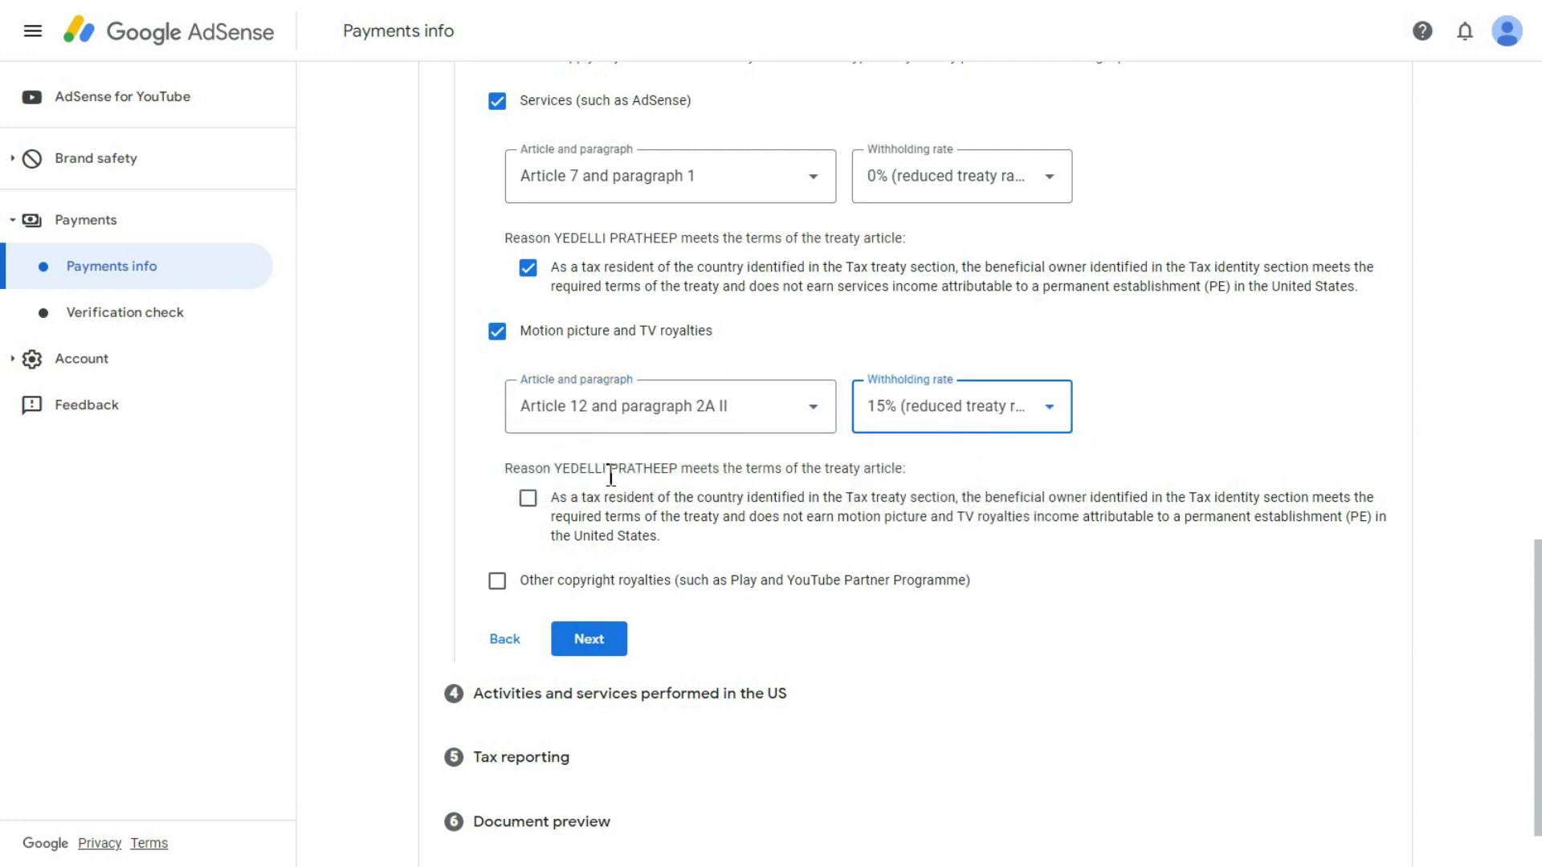
{"action": "left_click", "coordinate": [528, 499]}
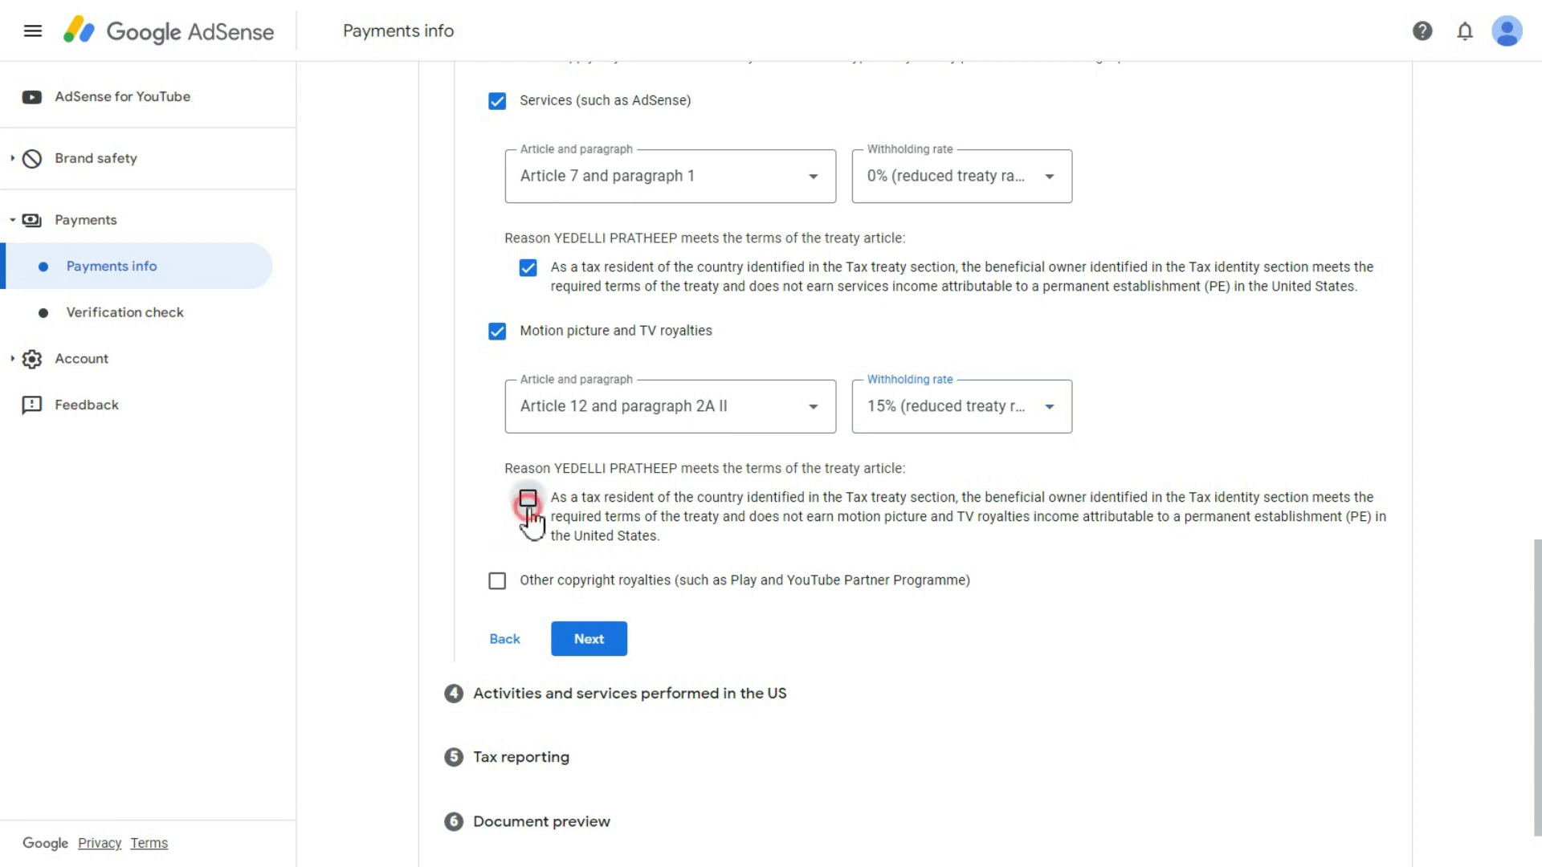
Step: Claim Other copyright royalties under Article 12 and paragraph 2A II at the 15% reduced rate, confirm the treaty terms, and continue
{"action": "left_click", "coordinate": [498, 584]}
{"action": "left_click", "coordinate": [607, 670]}
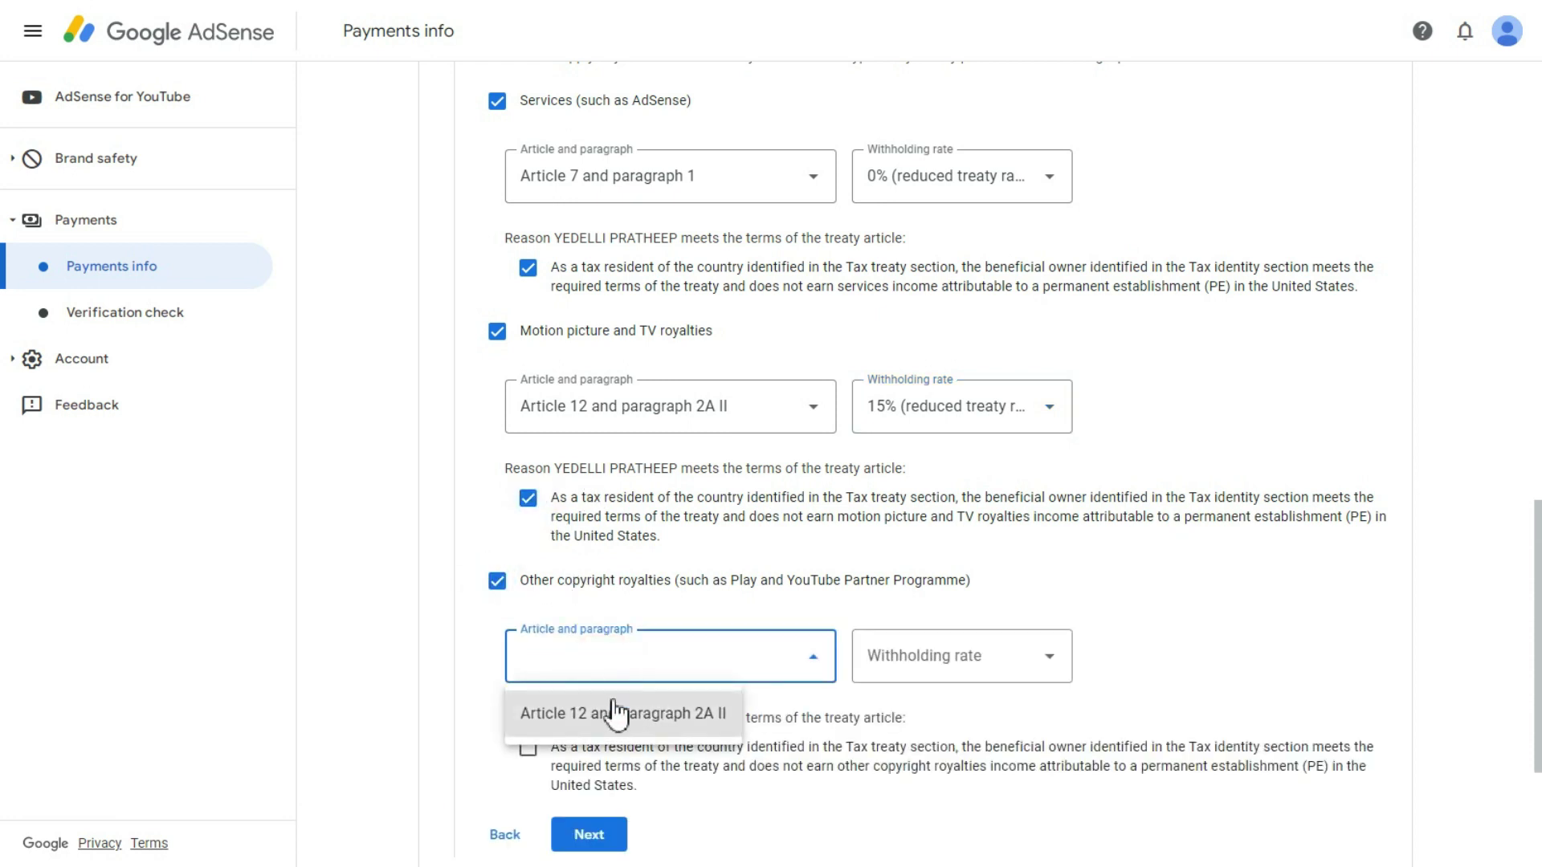
{"action": "left_click", "coordinate": [640, 710]}
{"action": "left_click", "coordinate": [950, 668]}
{"action": "left_click", "coordinate": [946, 714]}
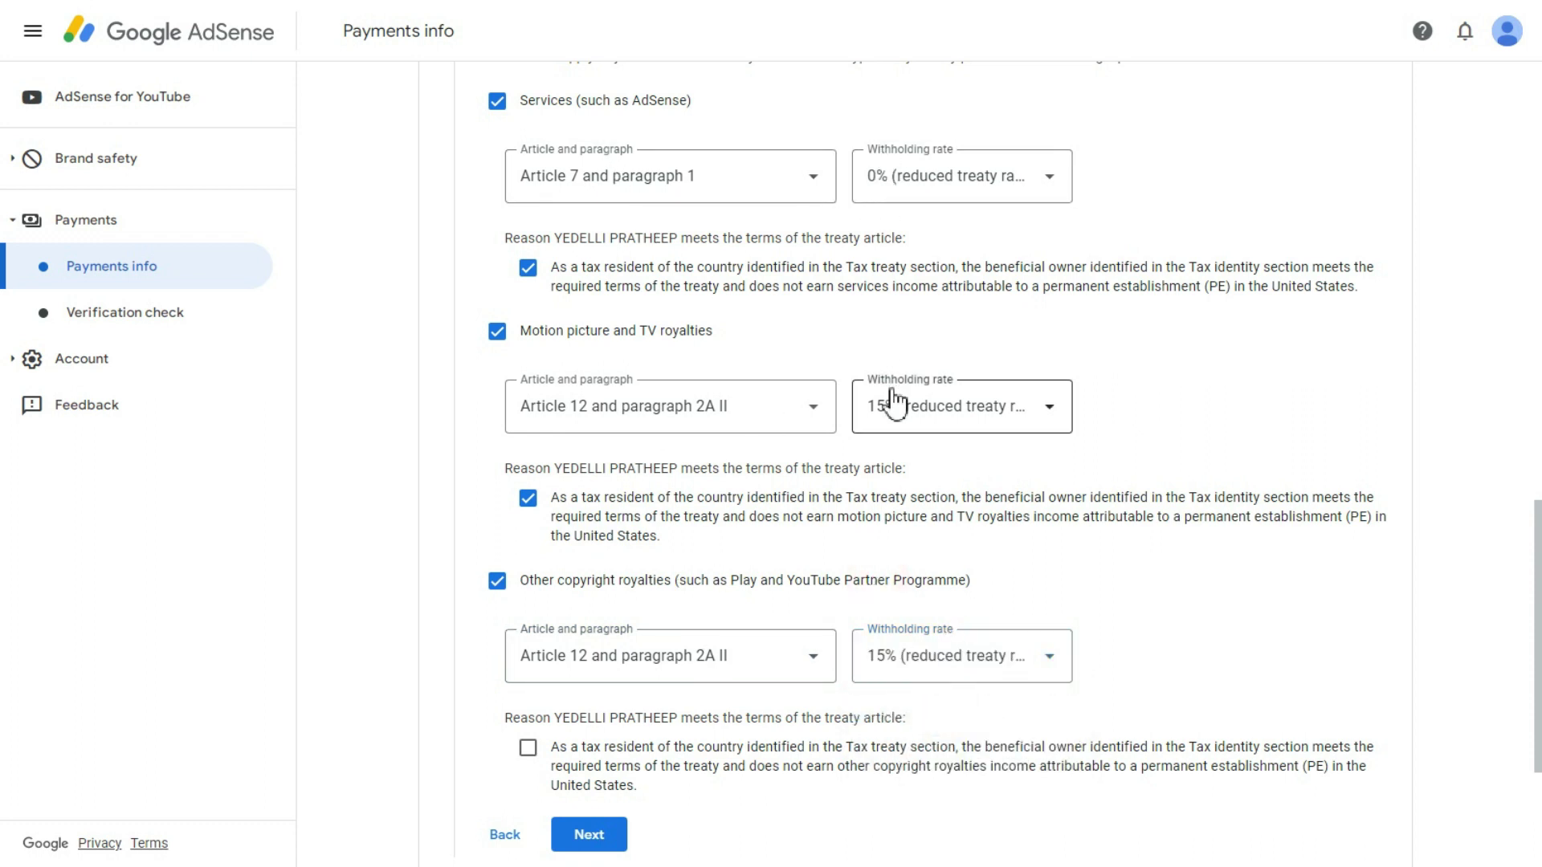
{"action": "left_click_drag", "start_coordinate": [637, 575], "coordinate": [785, 575]}
{"action": "left_click", "coordinate": [785, 576]}
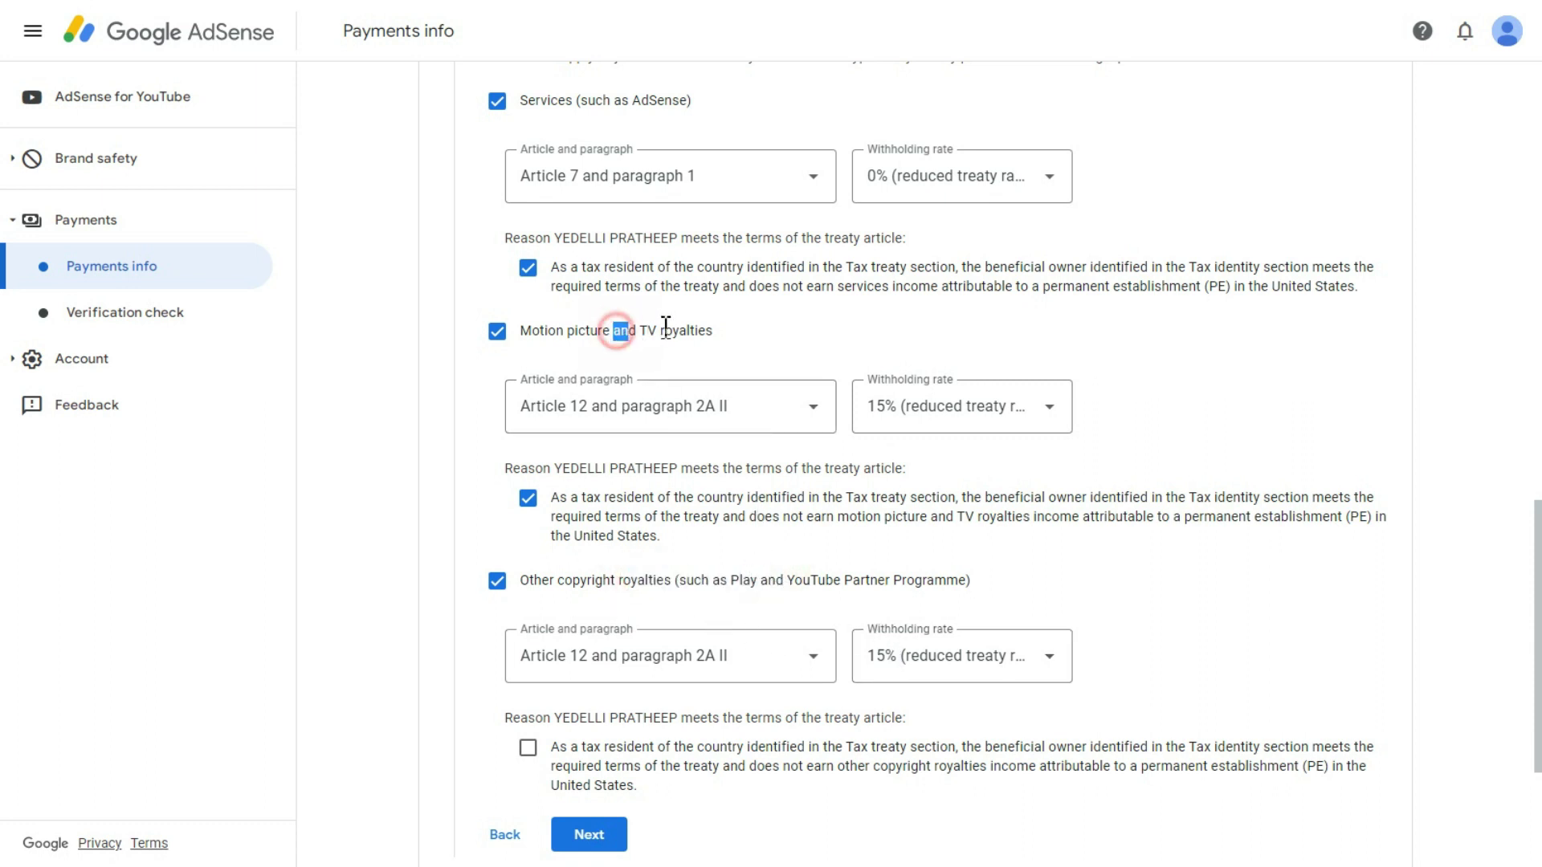
{"action": "scroll", "coordinate": [679, 337], "scroll_direction": "down", "scroll_amount": 4}
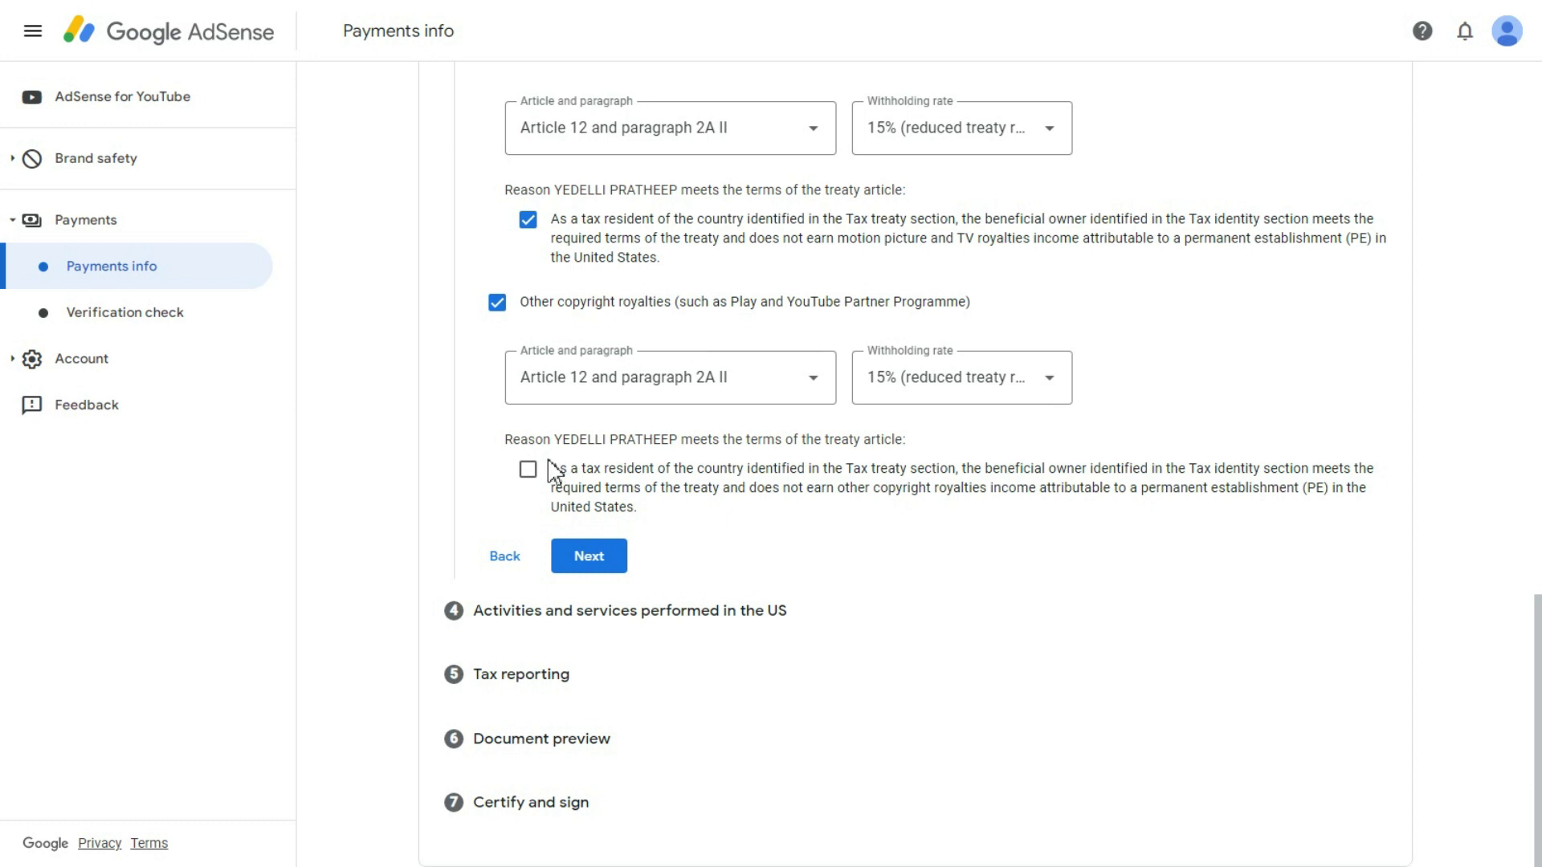
{"action": "left_click", "coordinate": [586, 486]}
{"action": "left_click", "coordinate": [602, 567]}
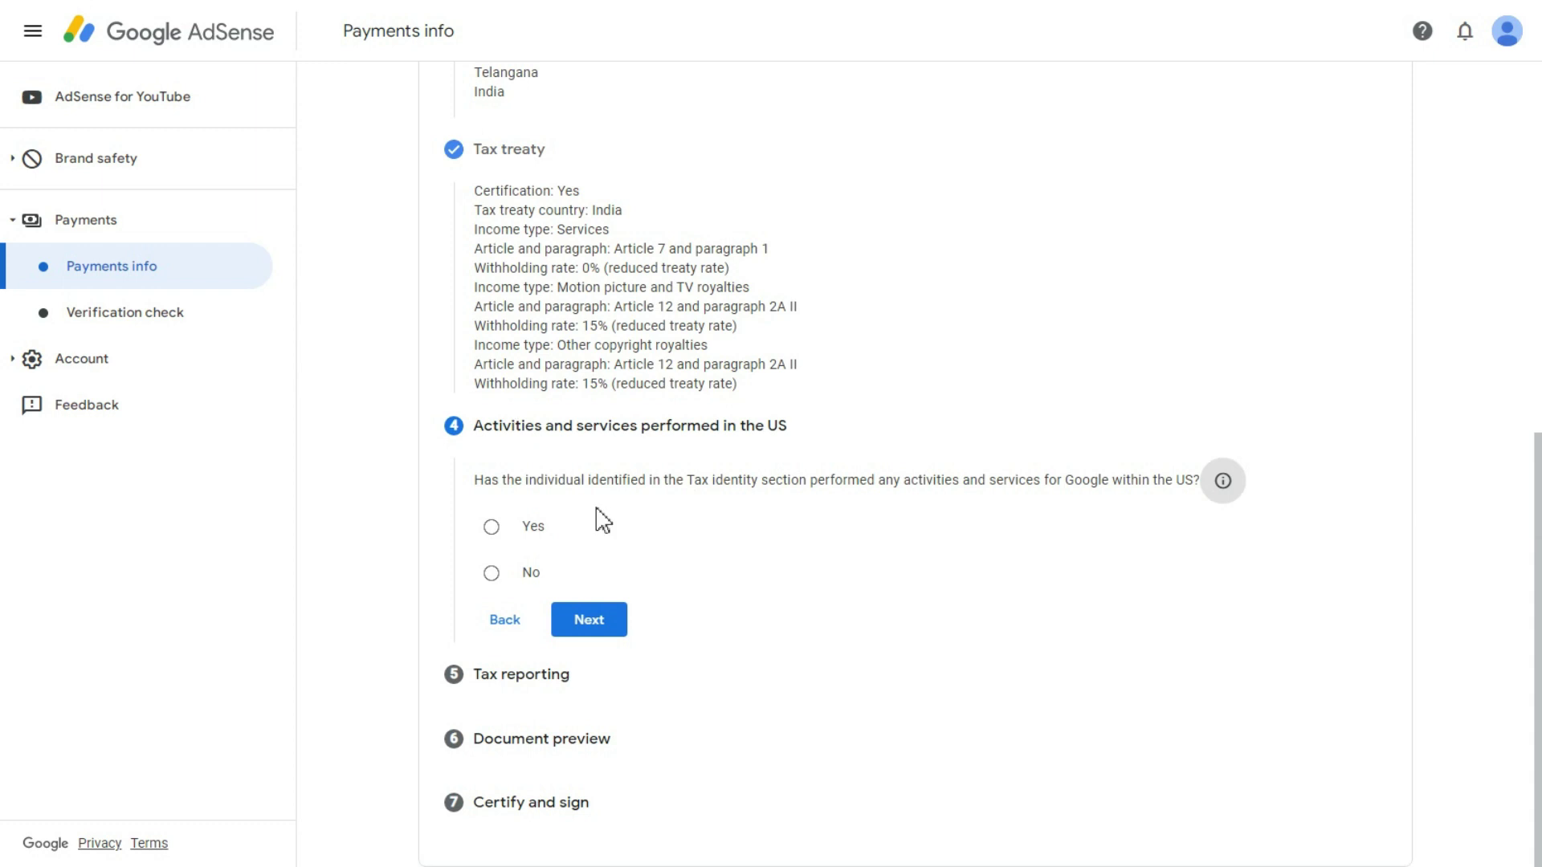
Step: Answer No to activities and services performed in the US, certify that services are performed solely outside the US, and continue
{"action": "left_click_drag", "start_coordinate": [484, 420], "coordinate": [740, 423]}
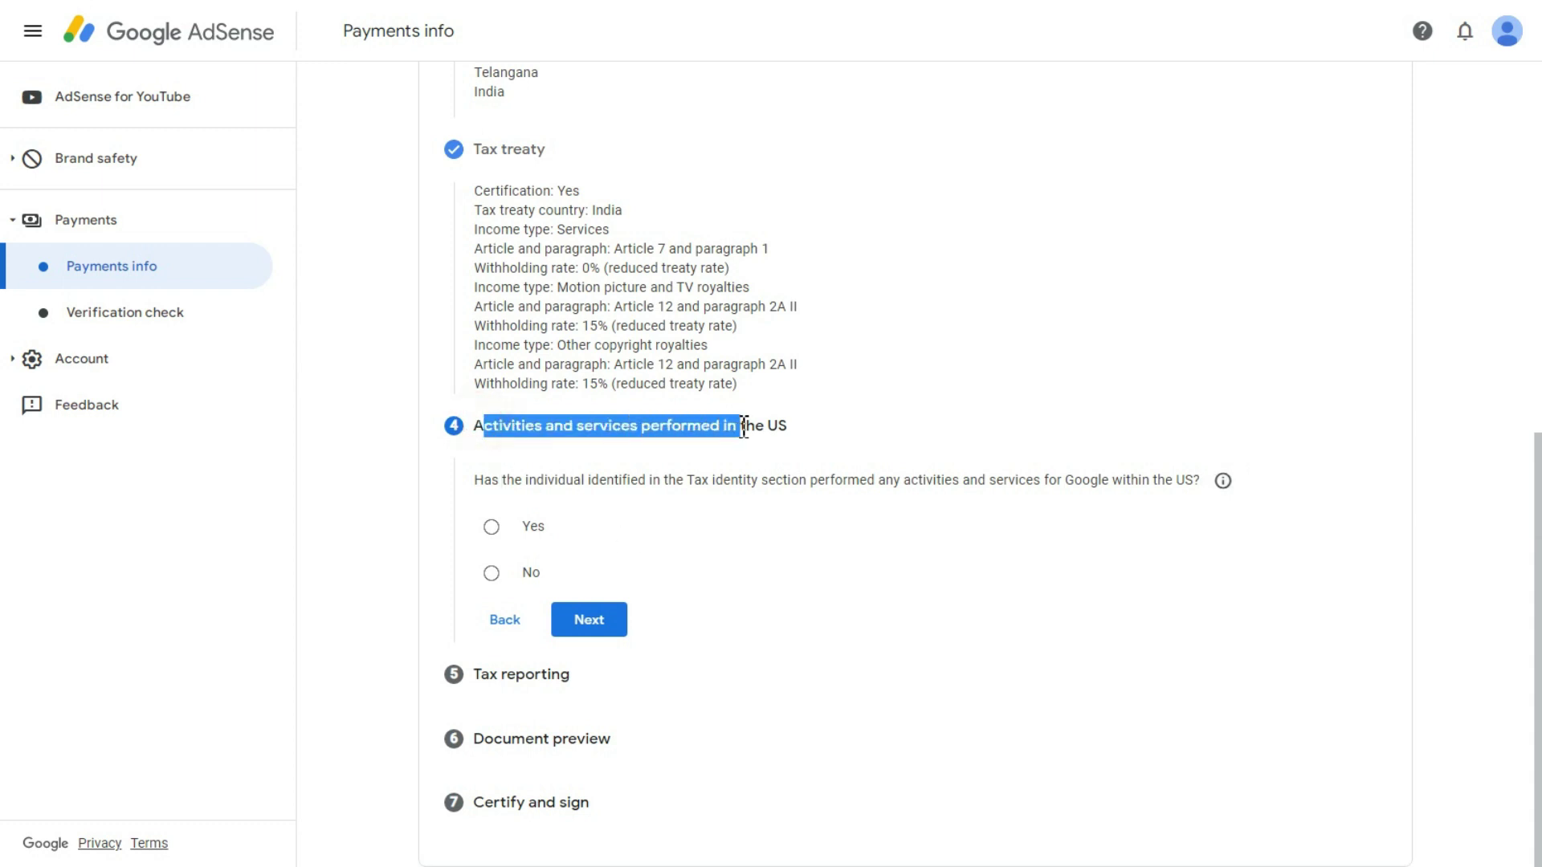
{"action": "left_click", "coordinate": [740, 426]}
{"action": "left_click_drag", "start_coordinate": [586, 479], "coordinate": [1084, 479]}
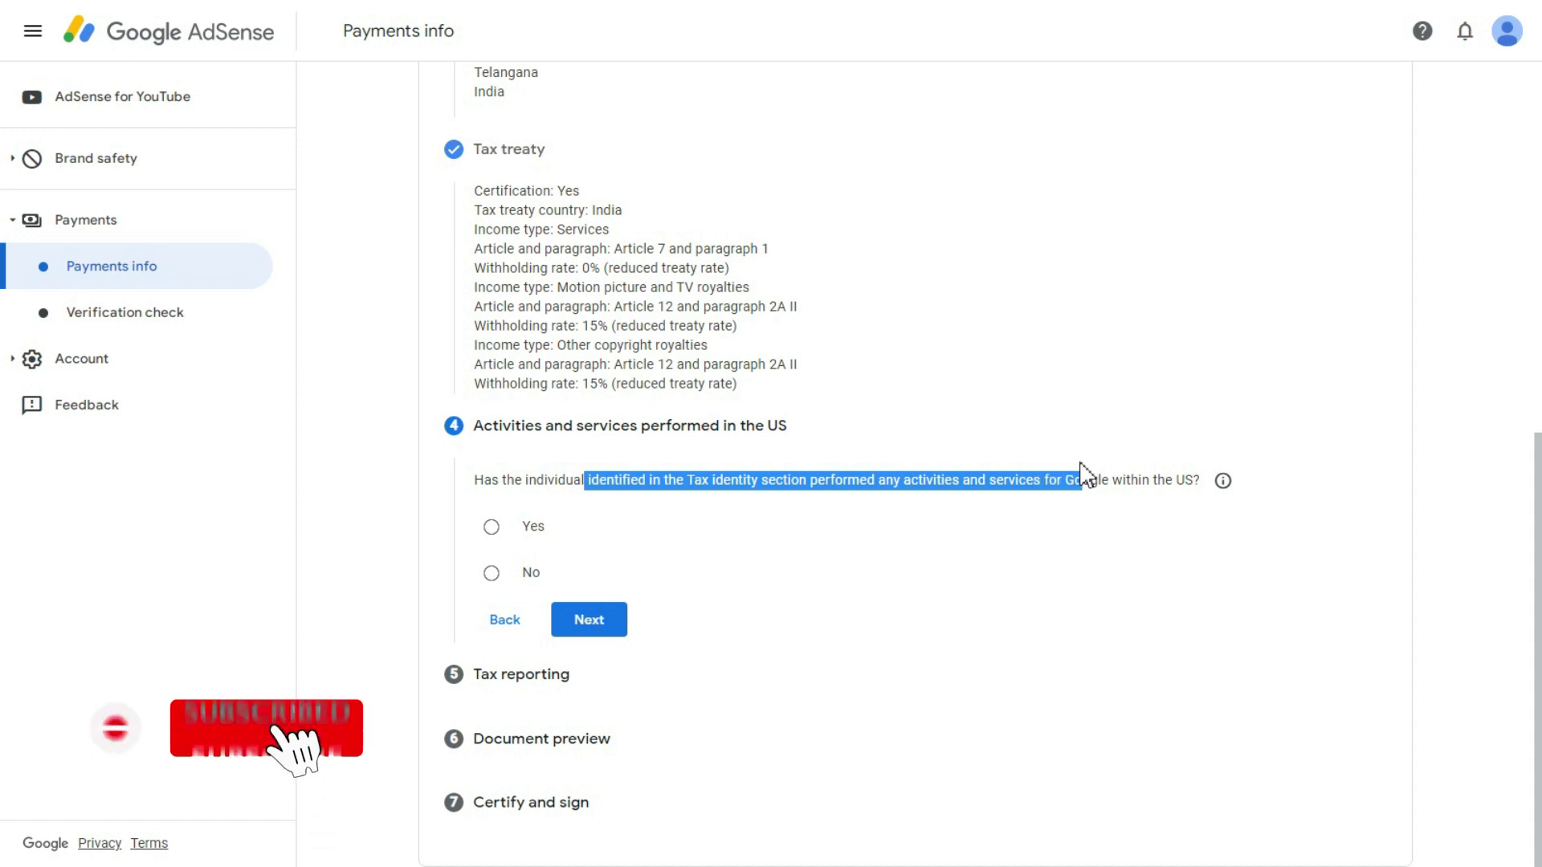
{"action": "left_click", "coordinate": [1084, 479]}
{"action": "left_click_drag", "start_coordinate": [499, 480], "coordinate": [957, 474]}
{"action": "left_click", "coordinate": [957, 474]}
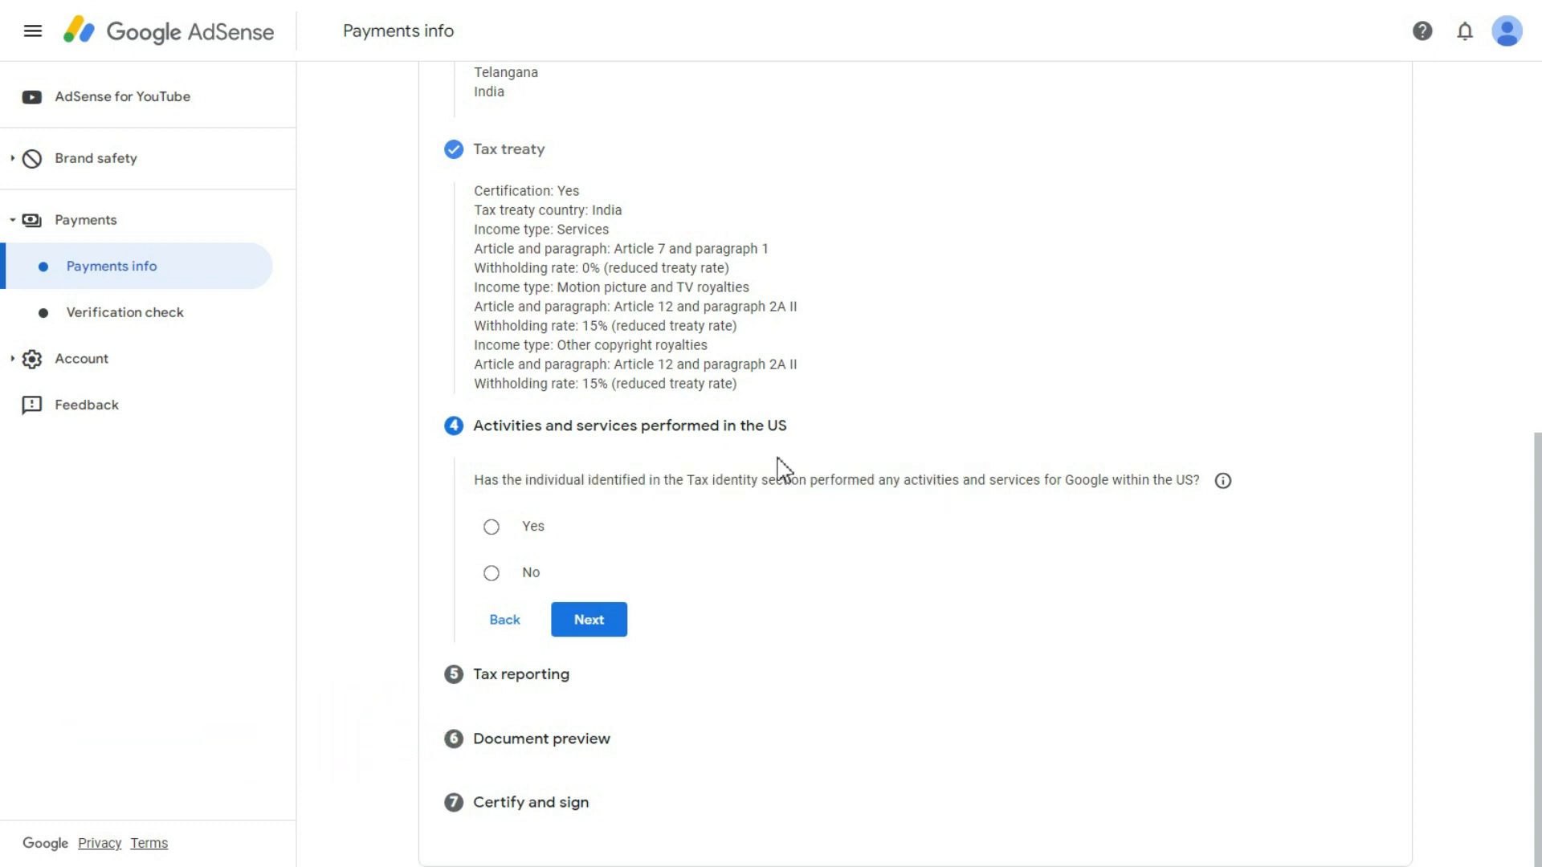
{"action": "left_click", "coordinate": [492, 574]}
{"action": "left_click", "coordinate": [513, 616]}
{"action": "left_click_drag", "start_coordinate": [626, 615], "coordinate": [895, 617]}
{"action": "left_click", "coordinate": [892, 615]}
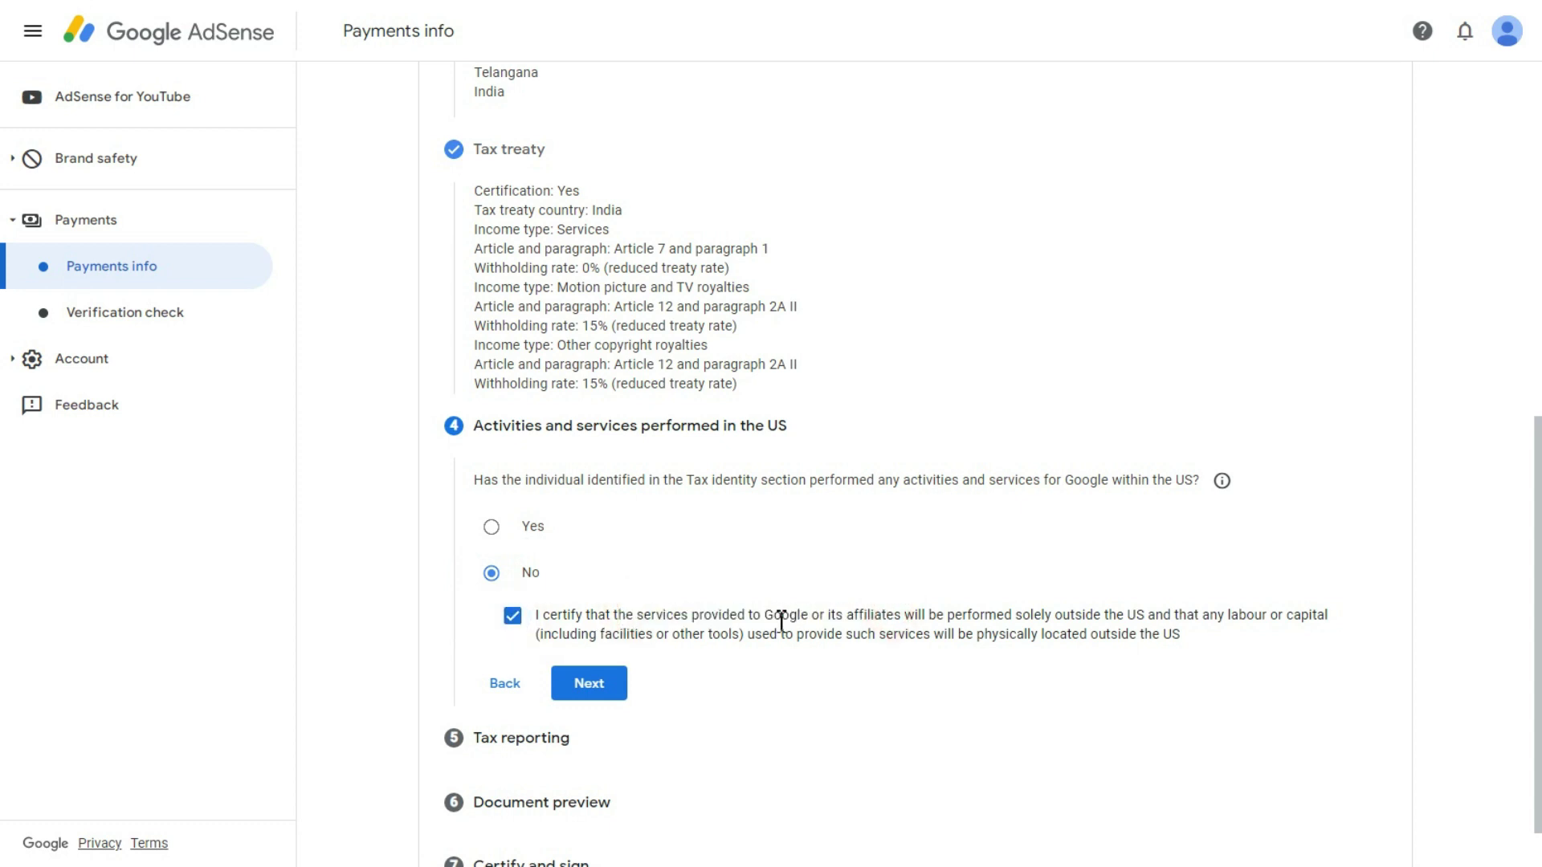
{"action": "scroll", "coordinate": [785, 619], "scroll_direction": "down", "scroll_amount": 1}
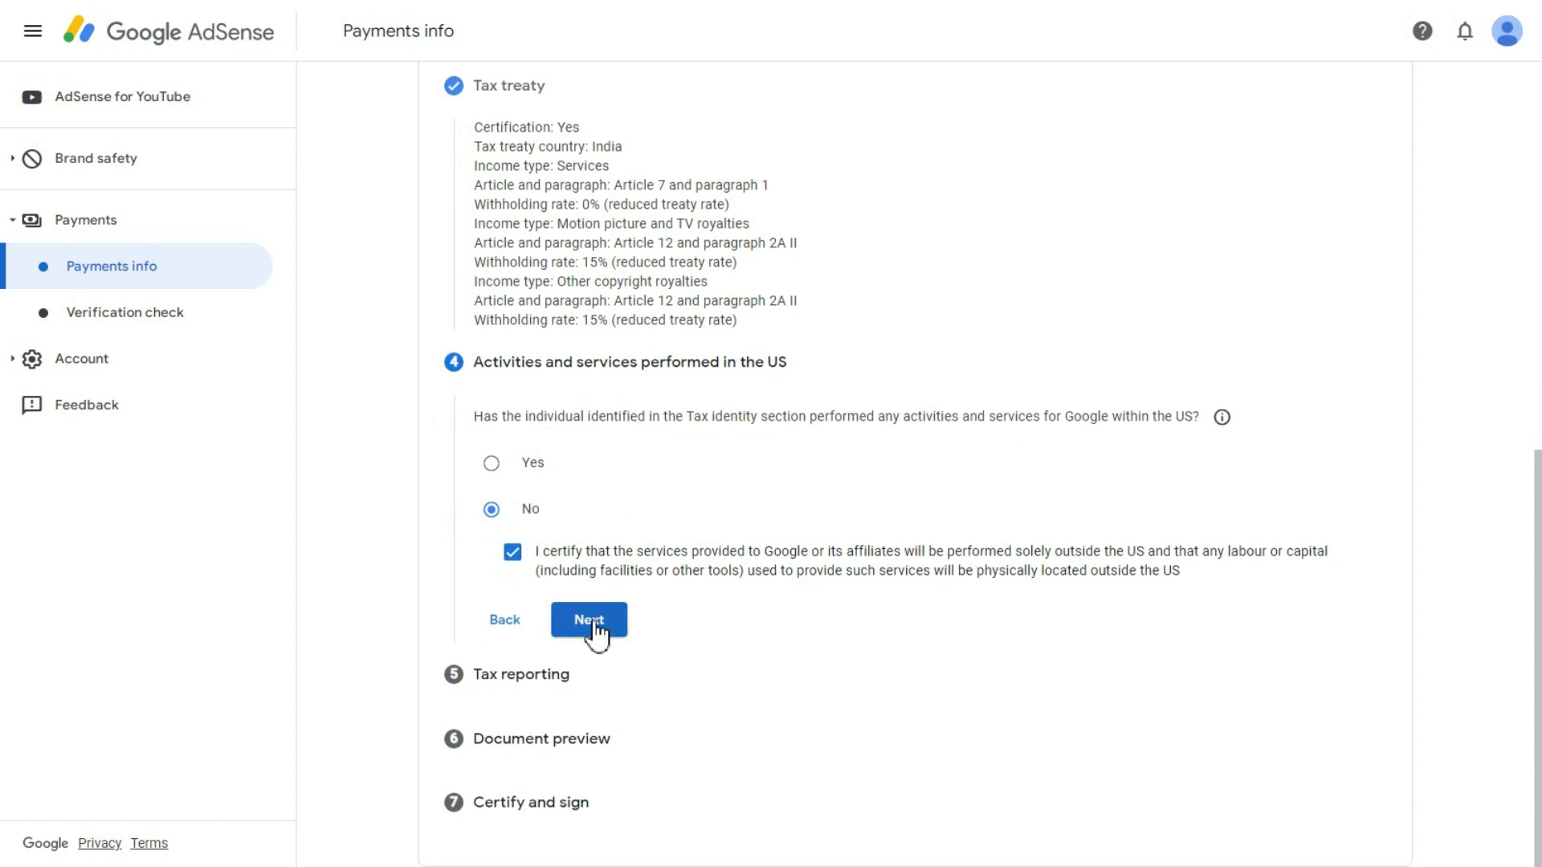
{"action": "left_click", "coordinate": [594, 630]}
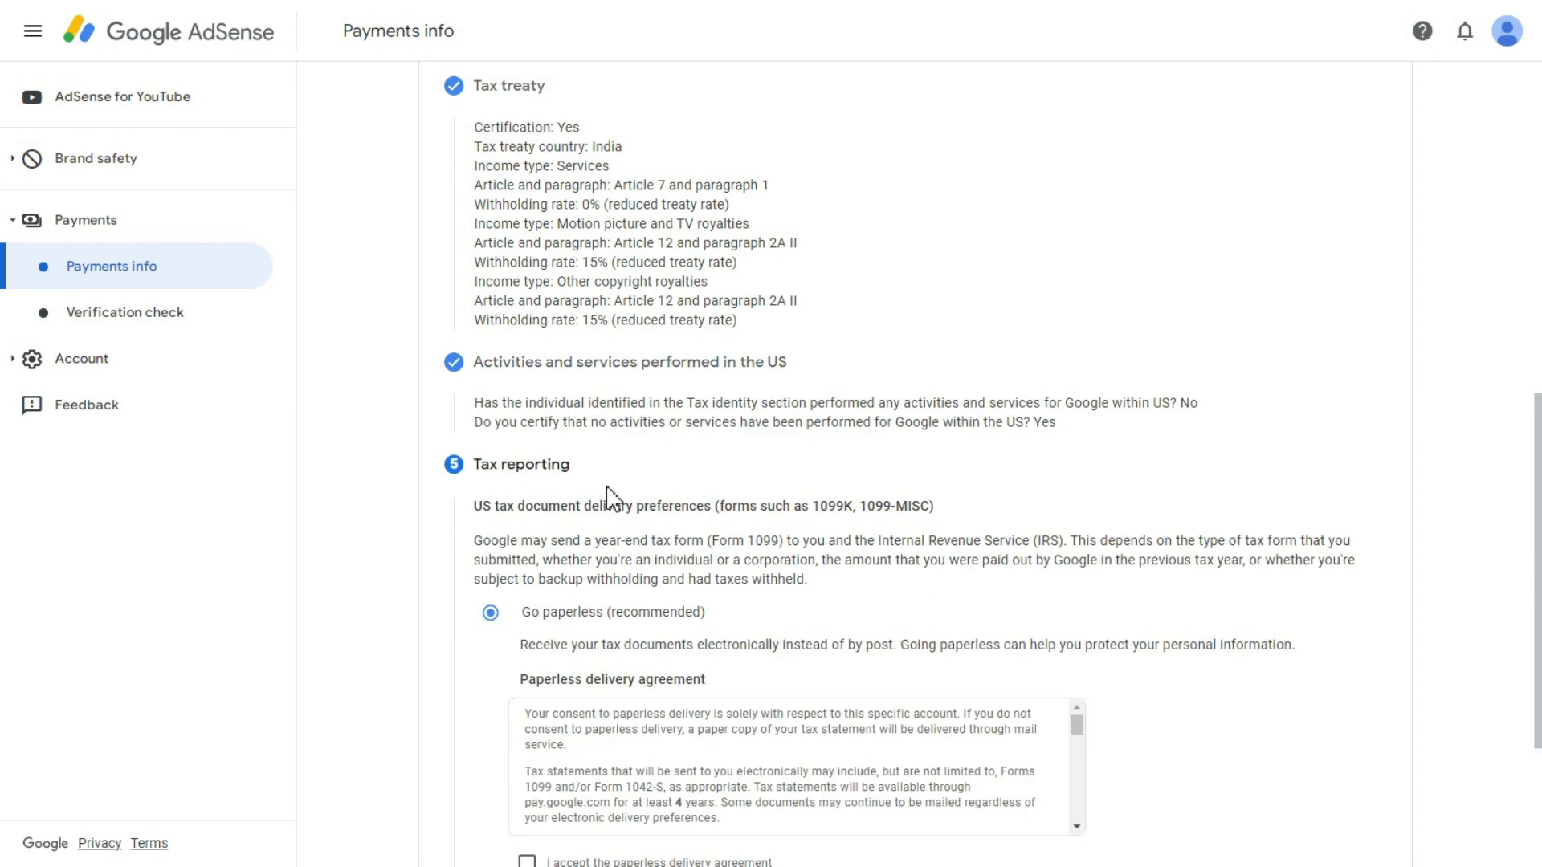
Step: Keep paperless delivery for tax documents, accept the paperless delivery agreement, and continue to the document preview
{"action": "scroll", "coordinate": [611, 506], "scroll_direction": "down", "scroll_amount": 2}
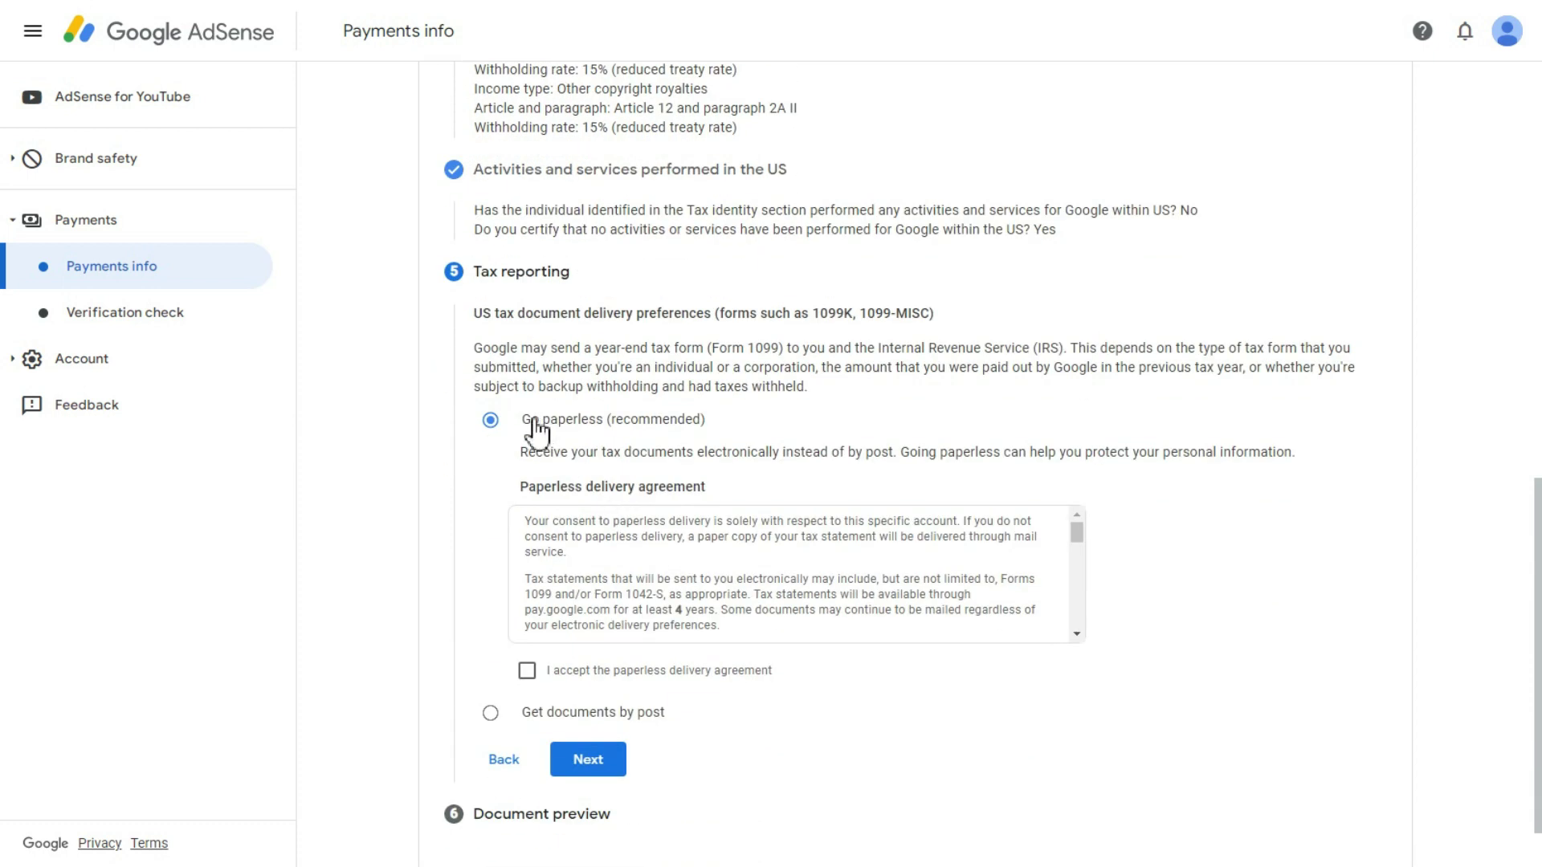
{"action": "left_click", "coordinate": [528, 686]}
{"action": "left_click_drag", "start_coordinate": [604, 671], "coordinate": [744, 673]}
{"action": "left_click", "coordinate": [745, 673]}
{"action": "scroll", "coordinate": [733, 551], "scroll_direction": "down", "scroll_amount": 5}
{"action": "left_click", "coordinate": [594, 763]}
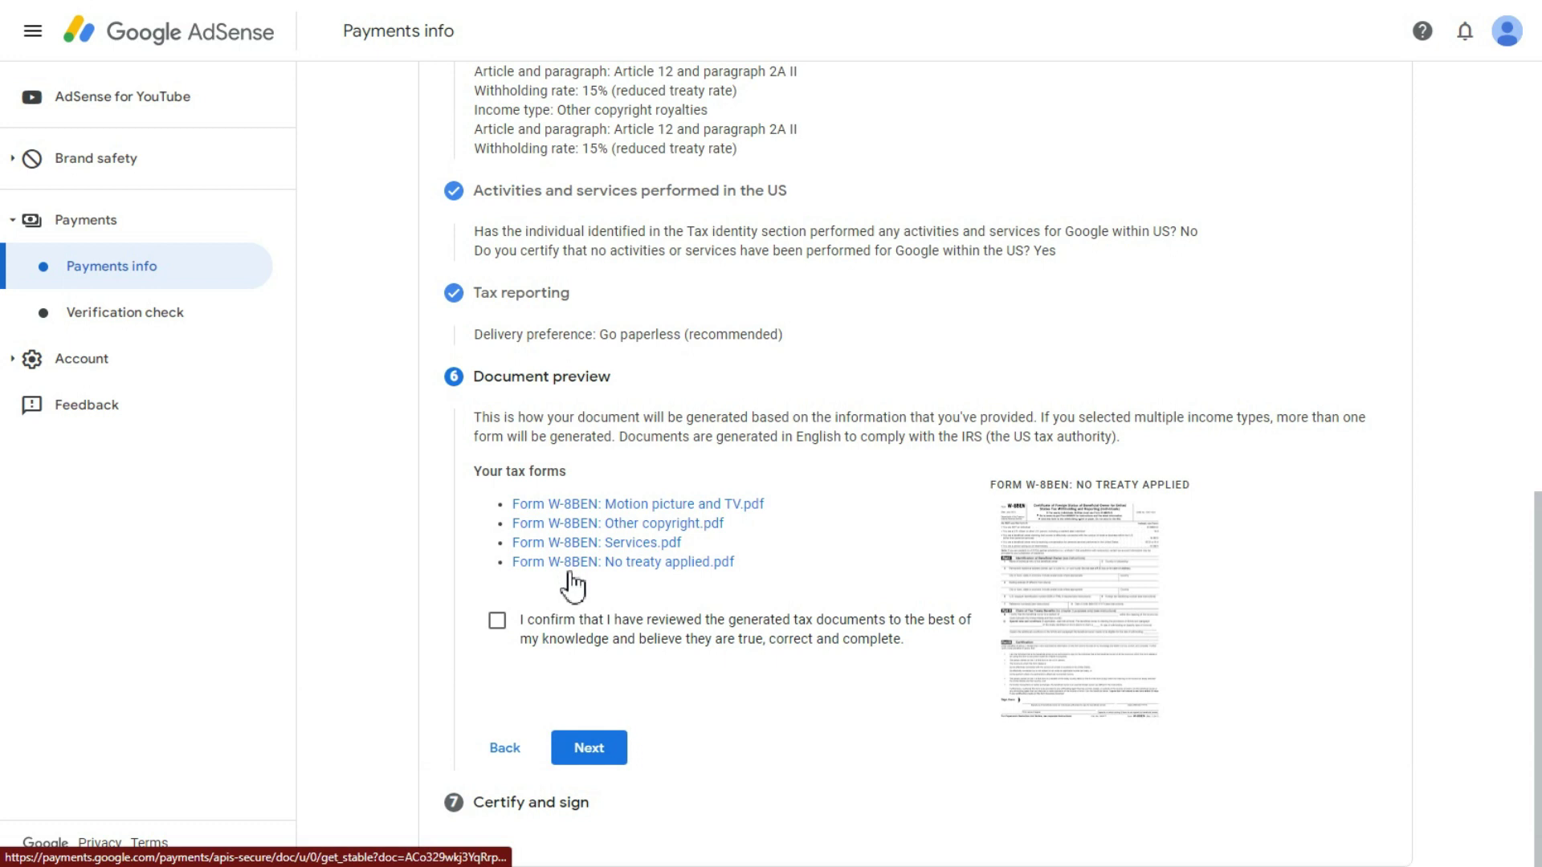
Step: Confirm the generated tax documents as reviewed and make the tax form certification under penalties of perjury
{"action": "left_click", "coordinate": [497, 621]}
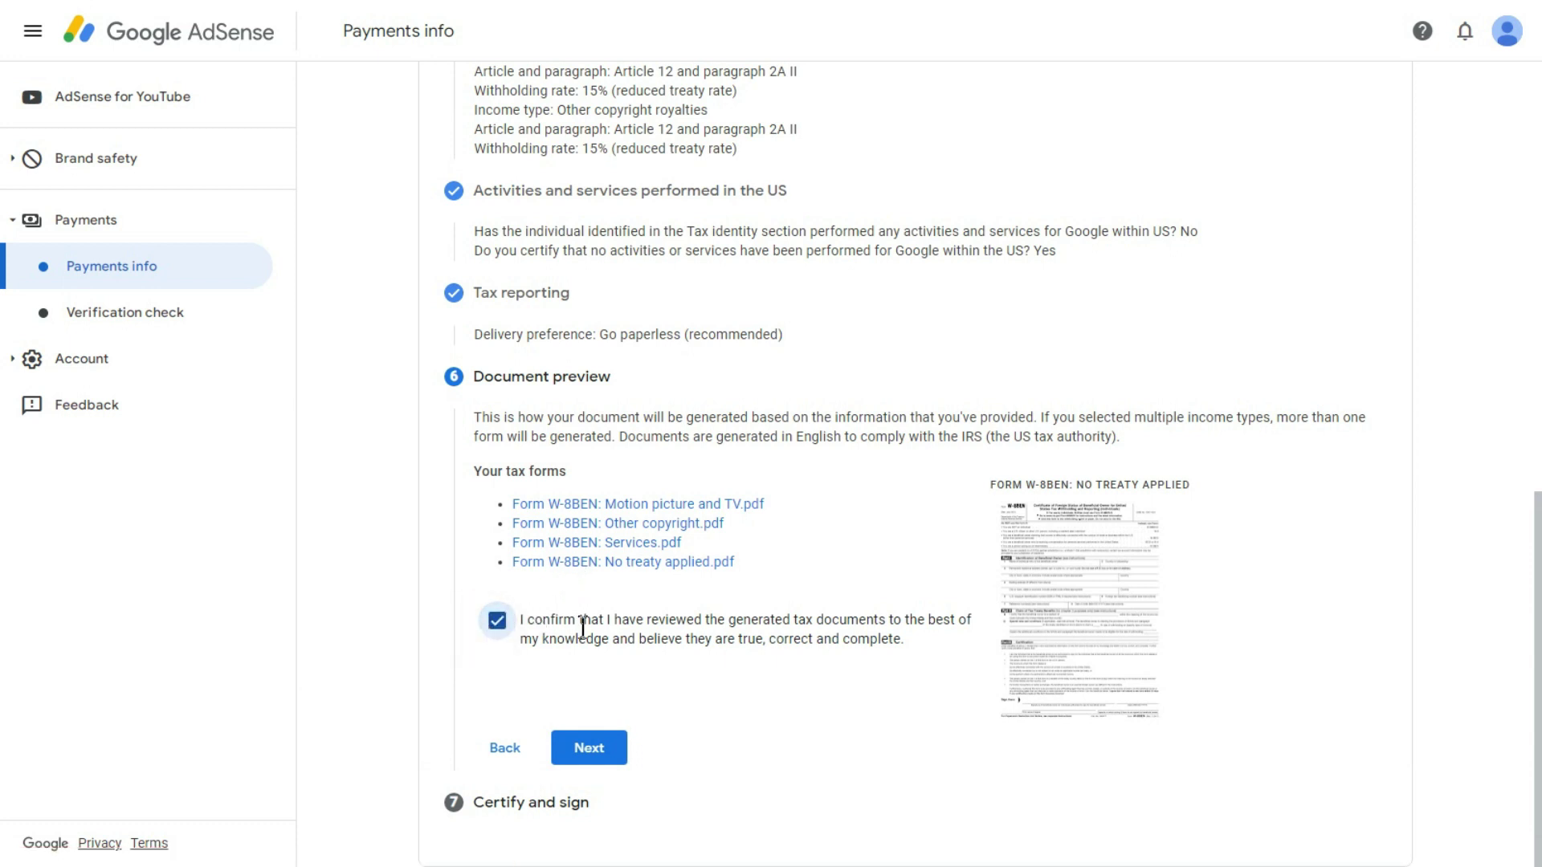
{"action": "left_click", "coordinate": [590, 759]}
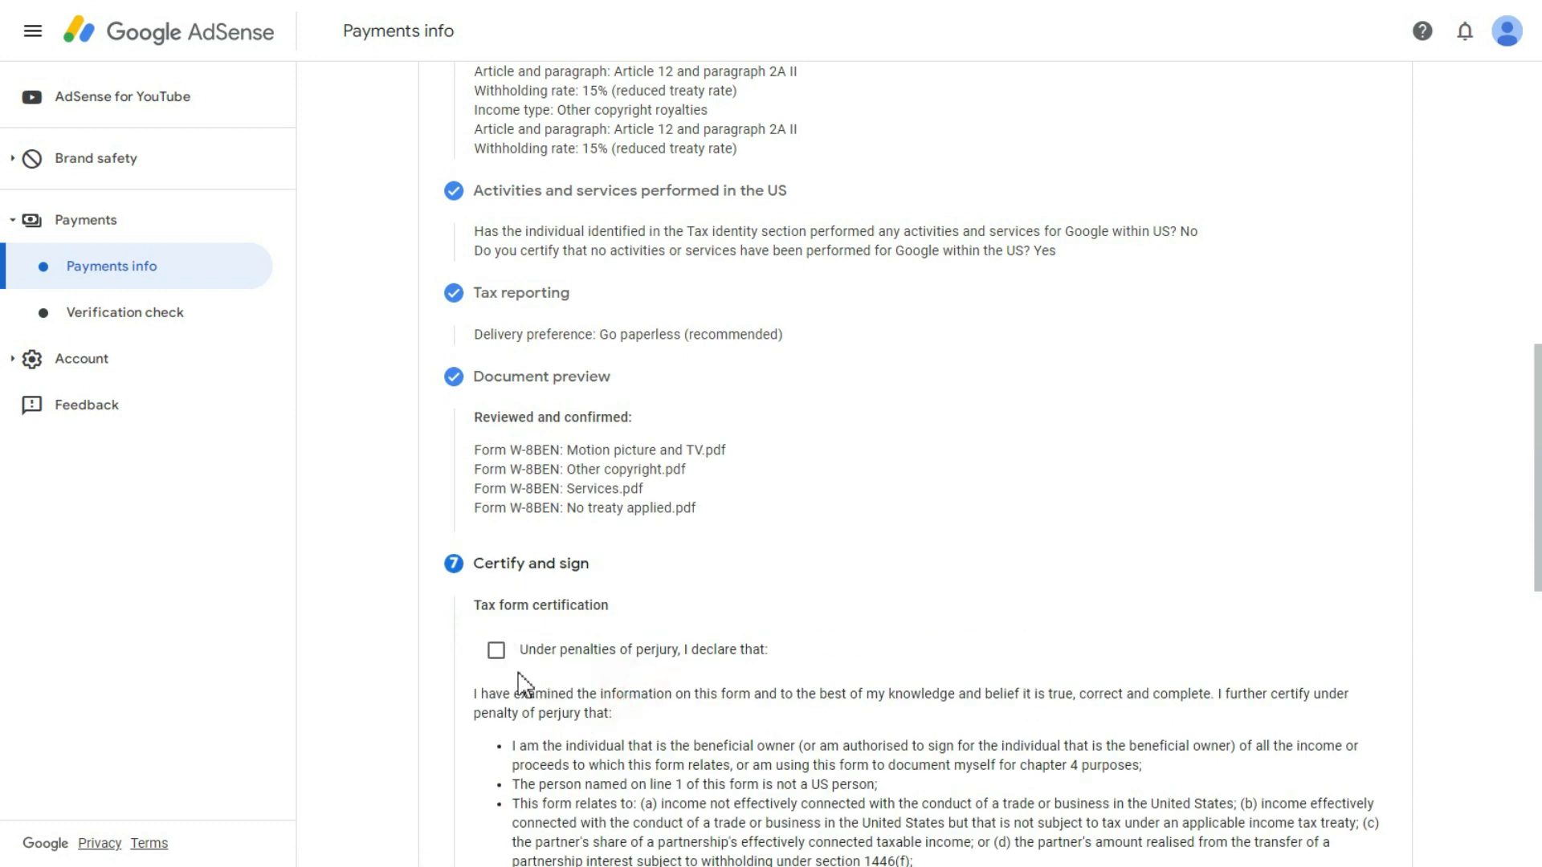
{"action": "left_click", "coordinate": [496, 652]}
{"action": "left_click_drag", "start_coordinate": [545, 651], "coordinate": [759, 651]}
{"action": "left_click", "coordinate": [759, 651]}
{"action": "scroll", "coordinate": [674, 673], "scroll_direction": "down", "scroll_amount": 2}
{"action": "scroll", "coordinate": [675, 673], "scroll_direction": "down", "scroll_amount": 4}
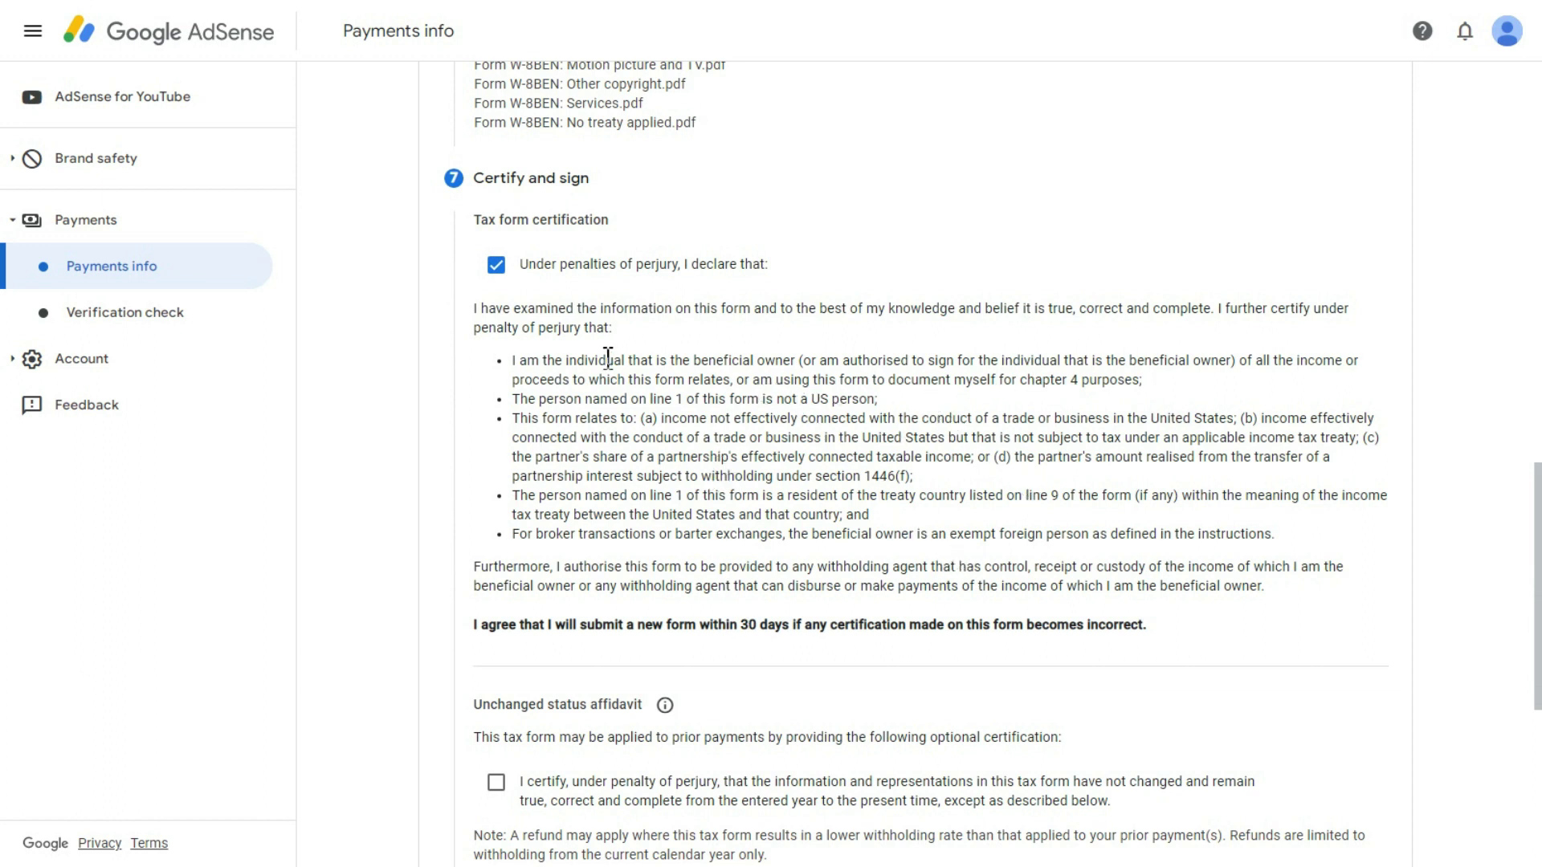
{"action": "left_click_drag", "start_coordinate": [567, 365], "coordinate": [1144, 356]}
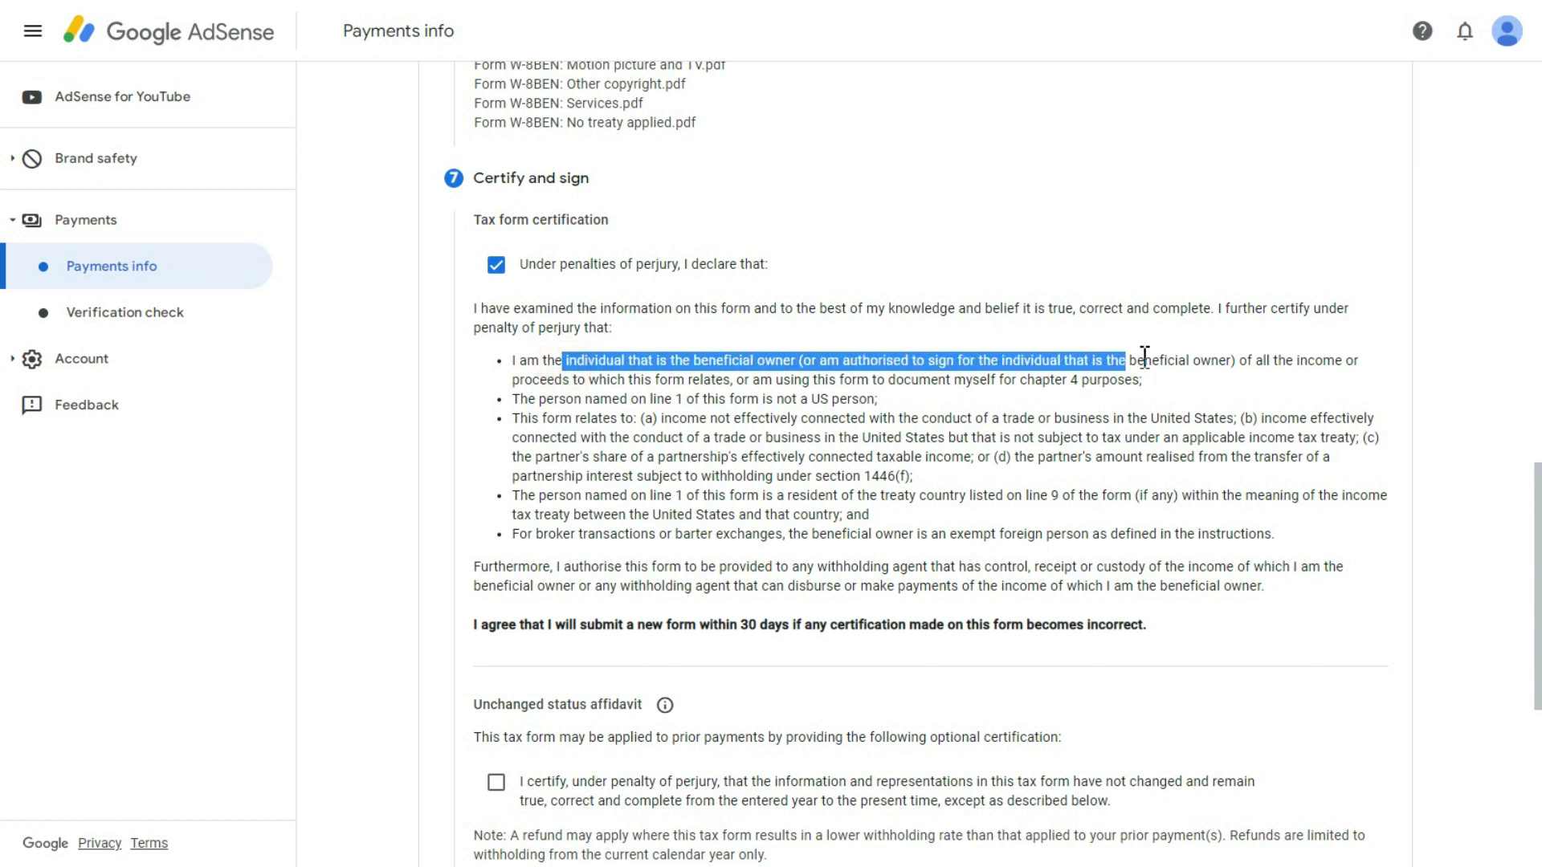
{"action": "left_click_drag", "start_coordinate": [663, 399], "coordinate": [880, 567]}
{"action": "left_click", "coordinate": [816, 533]}
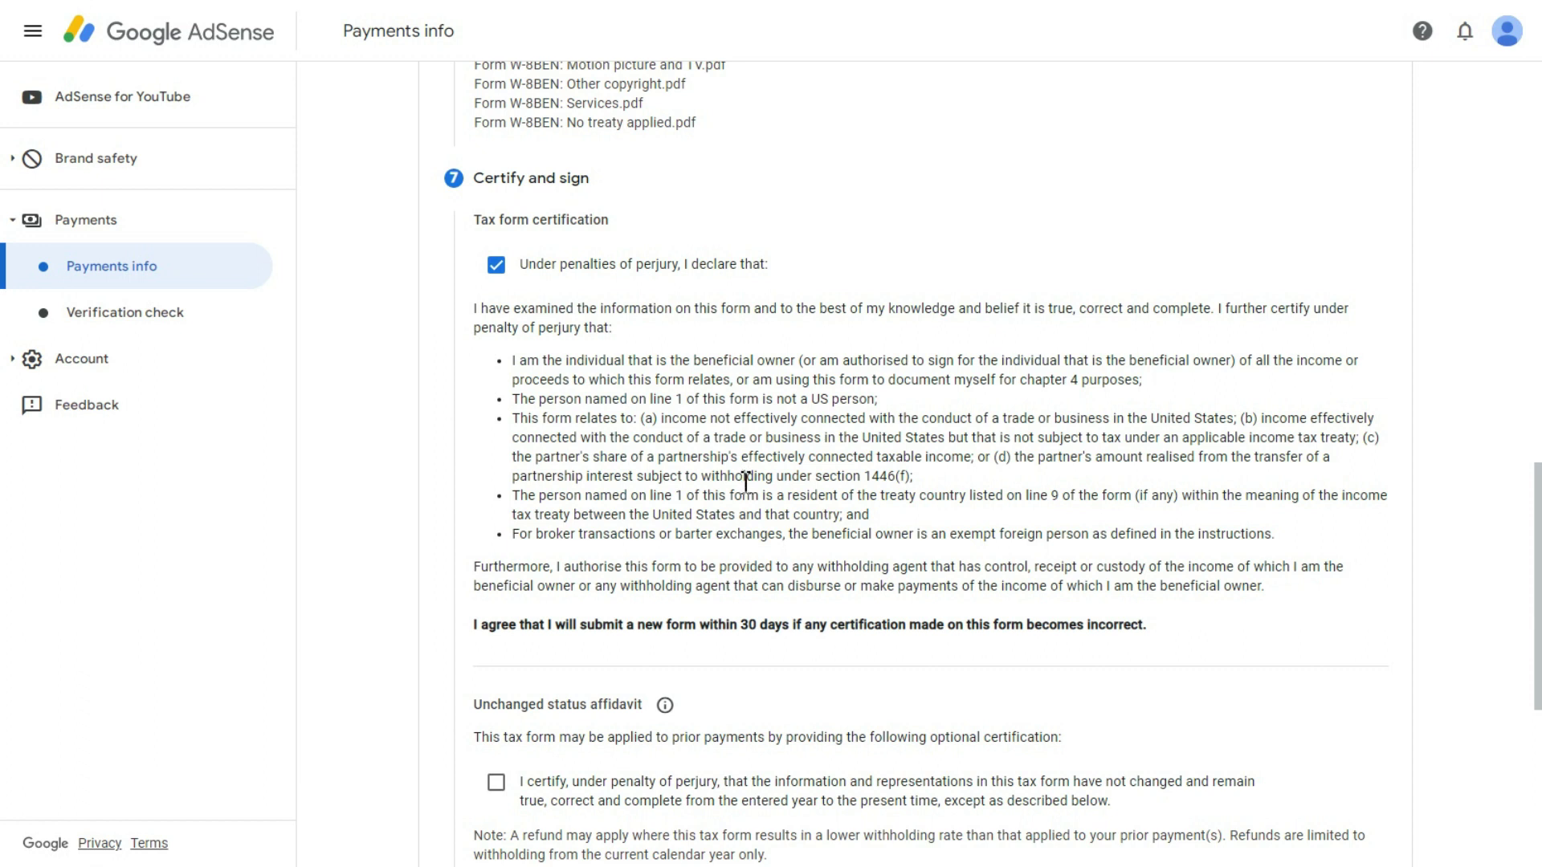
Step: Certify the optional unchanged status affidavit for prior payments and set its year to 2024
{"action": "scroll", "coordinate": [746, 480], "scroll_direction": "down", "scroll_amount": 3}
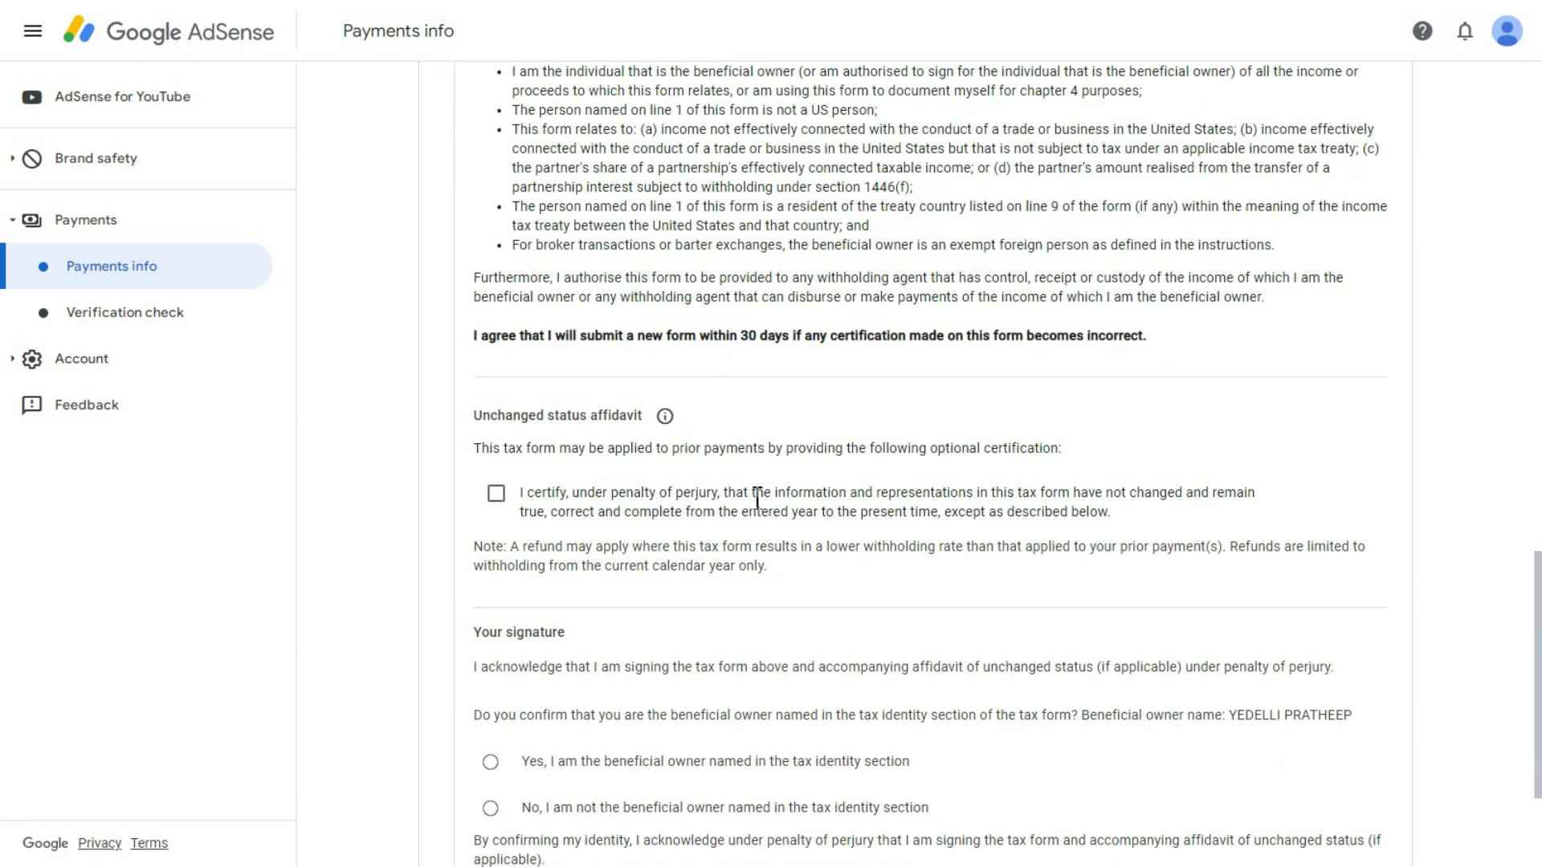
{"action": "left_click_drag", "start_coordinate": [489, 454], "coordinate": [946, 448]}
{"action": "left_click", "coordinate": [946, 448]}
{"action": "left_click", "coordinate": [496, 496]}
{"action": "scroll", "coordinate": [578, 490], "scroll_direction": "down", "scroll_amount": 1}
{"action": "left_click", "coordinate": [569, 484]}
{"action": "key", "text": "ctrl+a"}
{"action": "type", "text": "2"}
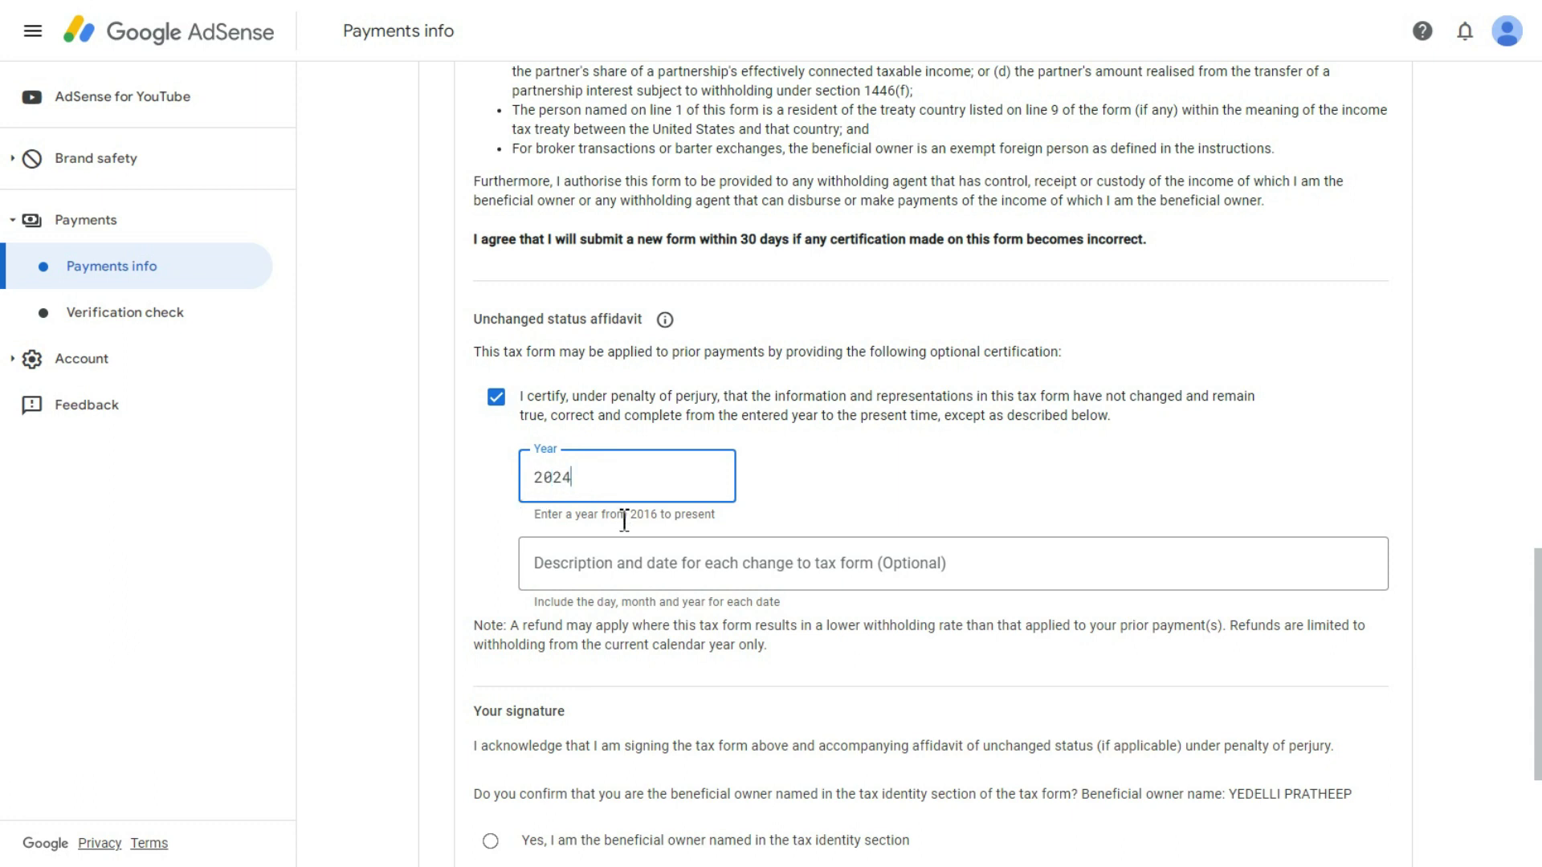
{"action": "left_click", "coordinate": [789, 505]}
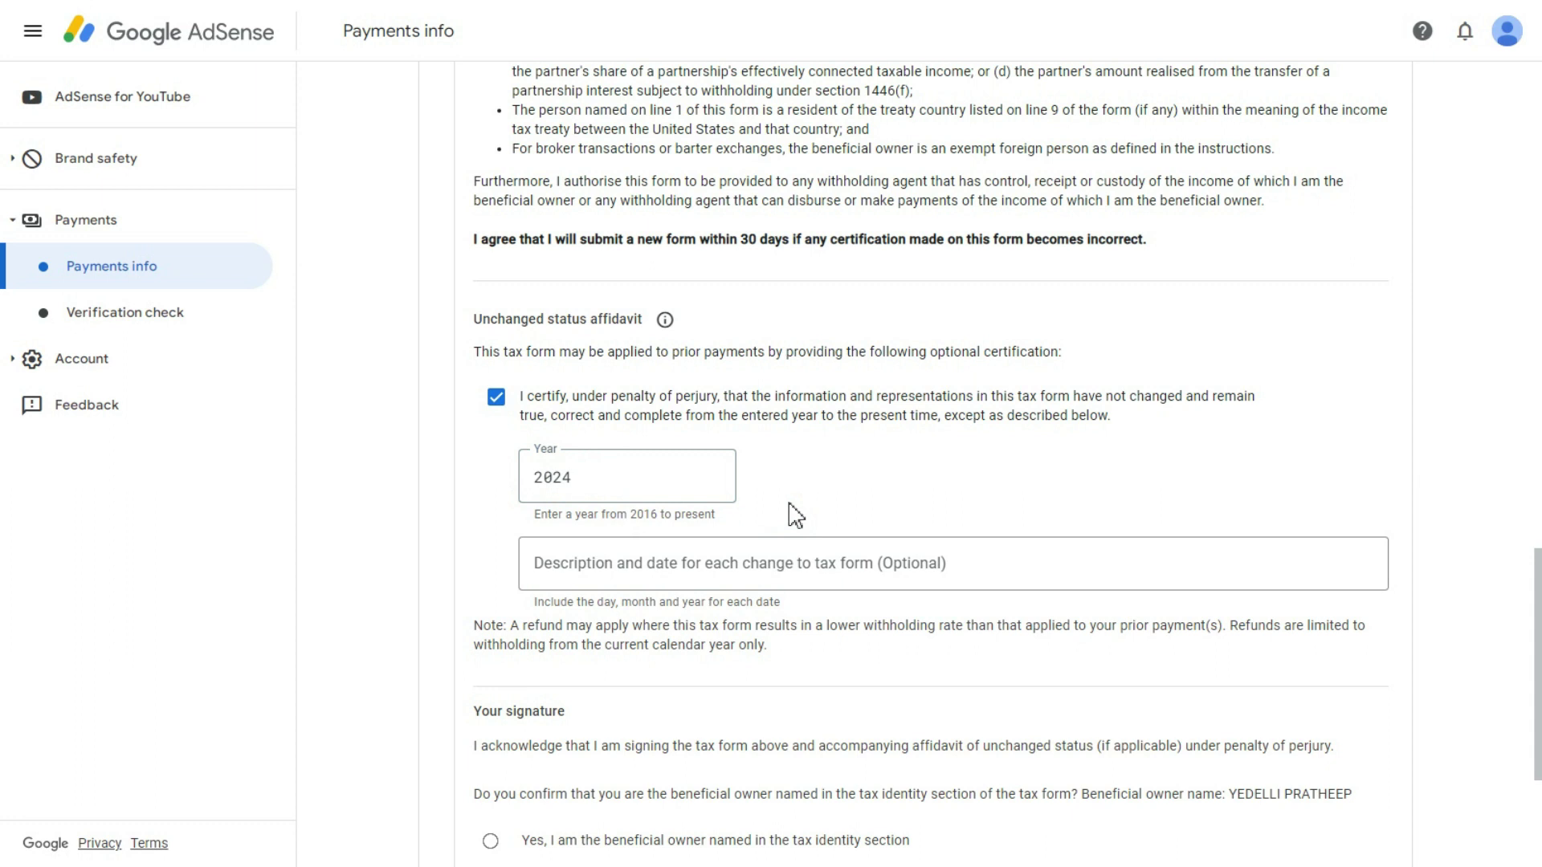
Step: Leave the optional description of changes blank and confirm being the beneficial owner named in the tax identity section
{"action": "scroll", "coordinate": [796, 514], "scroll_direction": "down", "scroll_amount": 1}
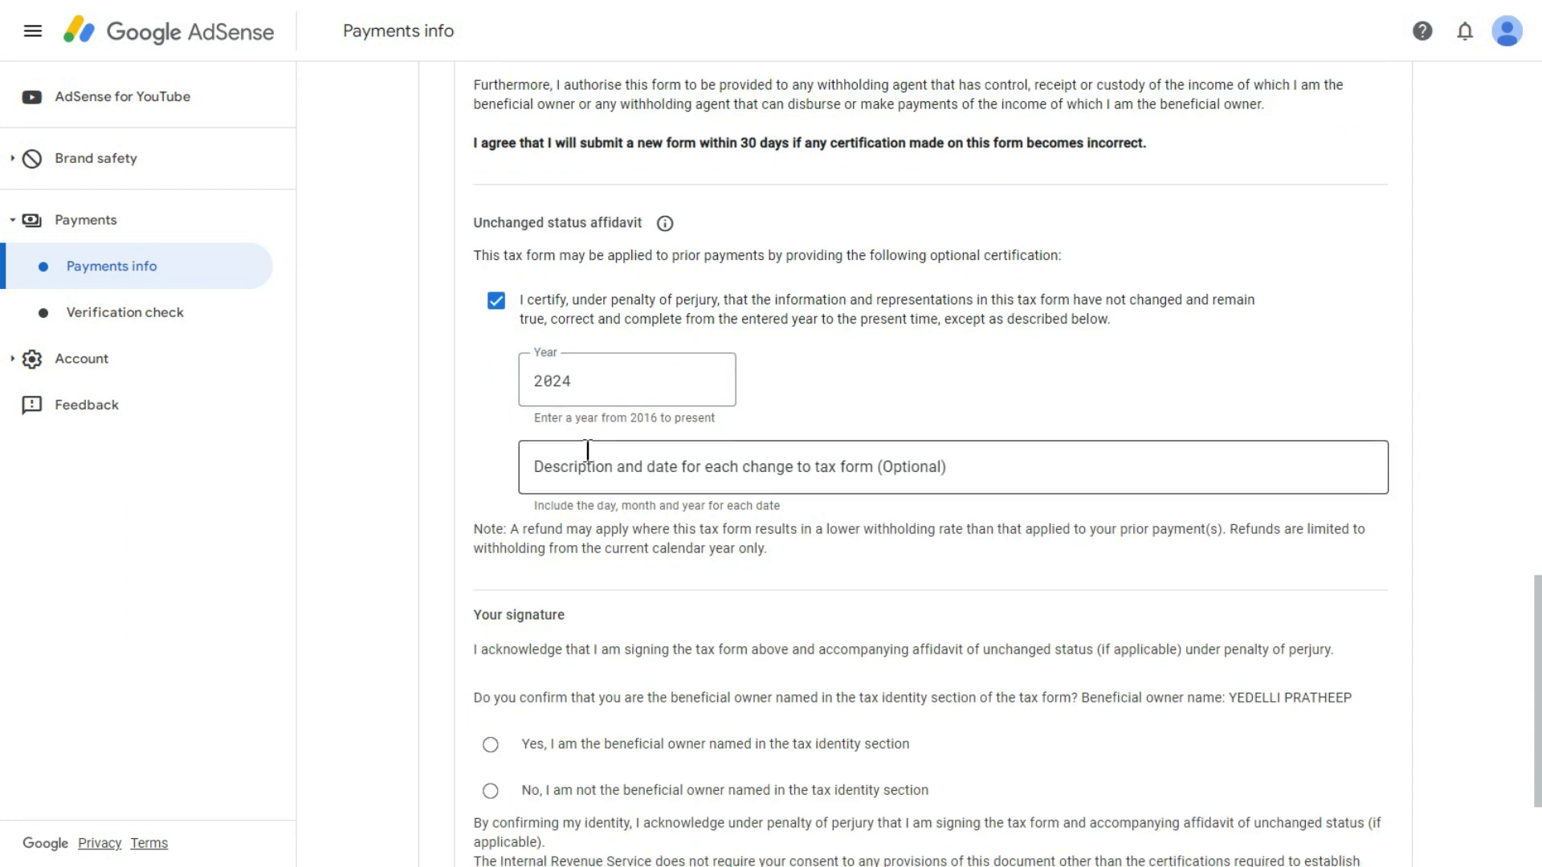
{"action": "left_click", "coordinate": [730, 472]}
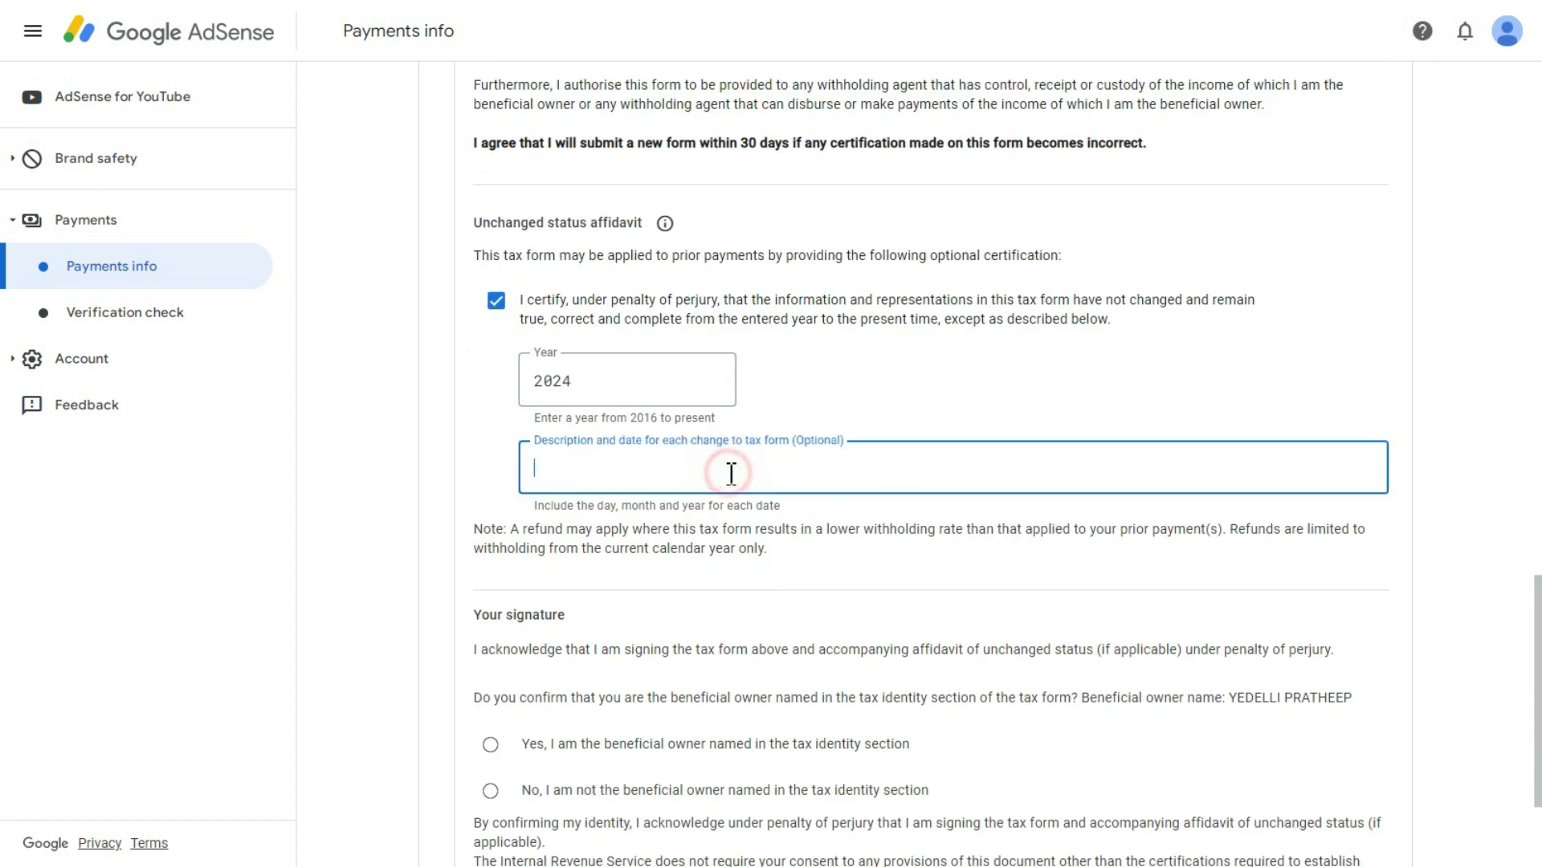
{"action": "left_click", "coordinate": [844, 411]}
{"action": "scroll", "coordinate": [771, 490], "scroll_direction": "down", "scroll_amount": 2}
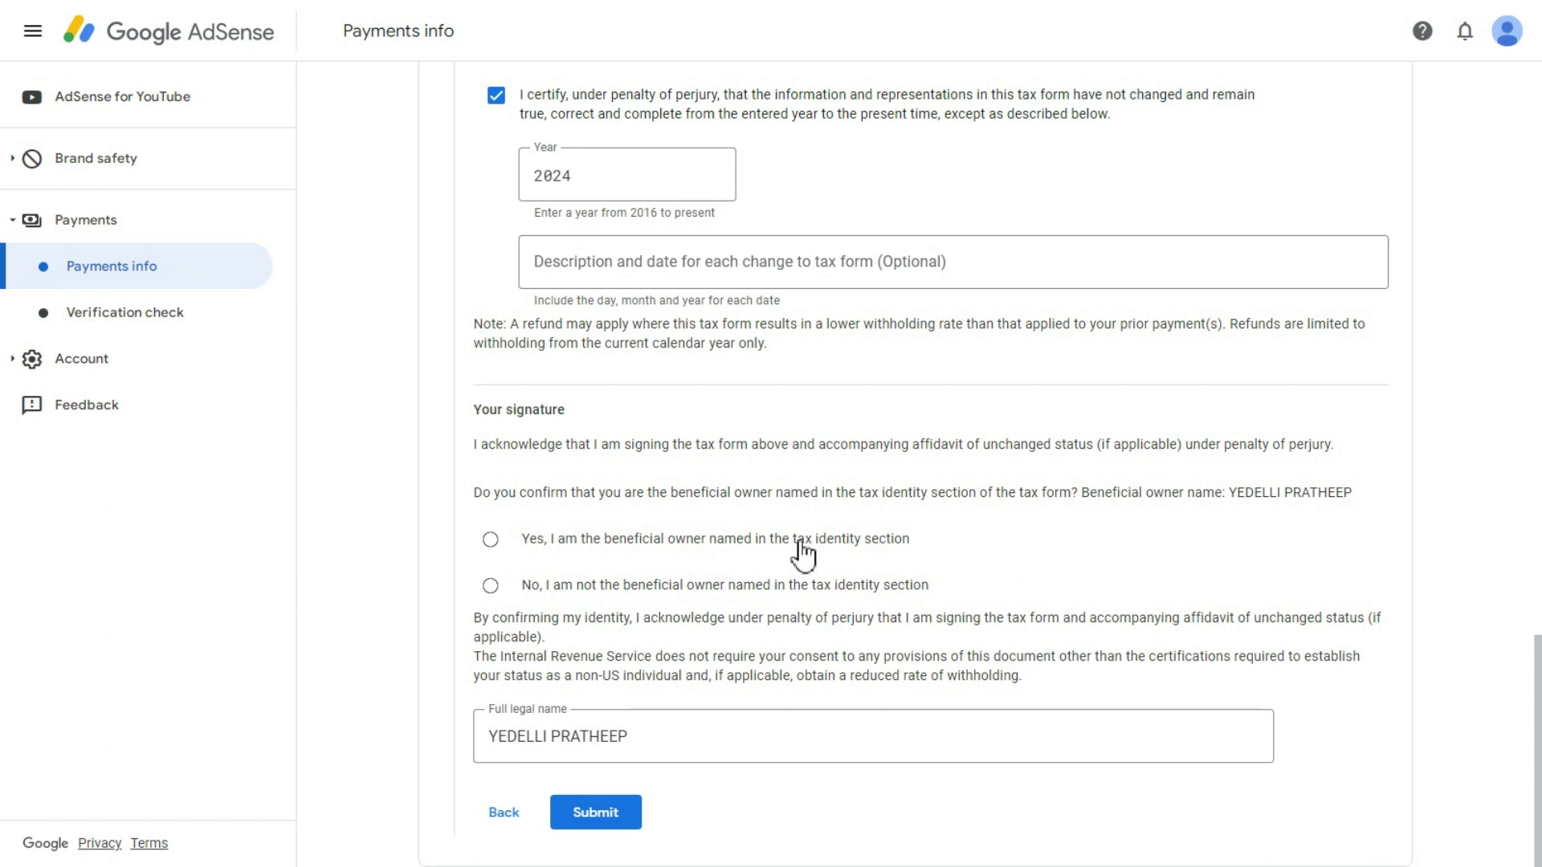
{"action": "left_click", "coordinate": [488, 539]}
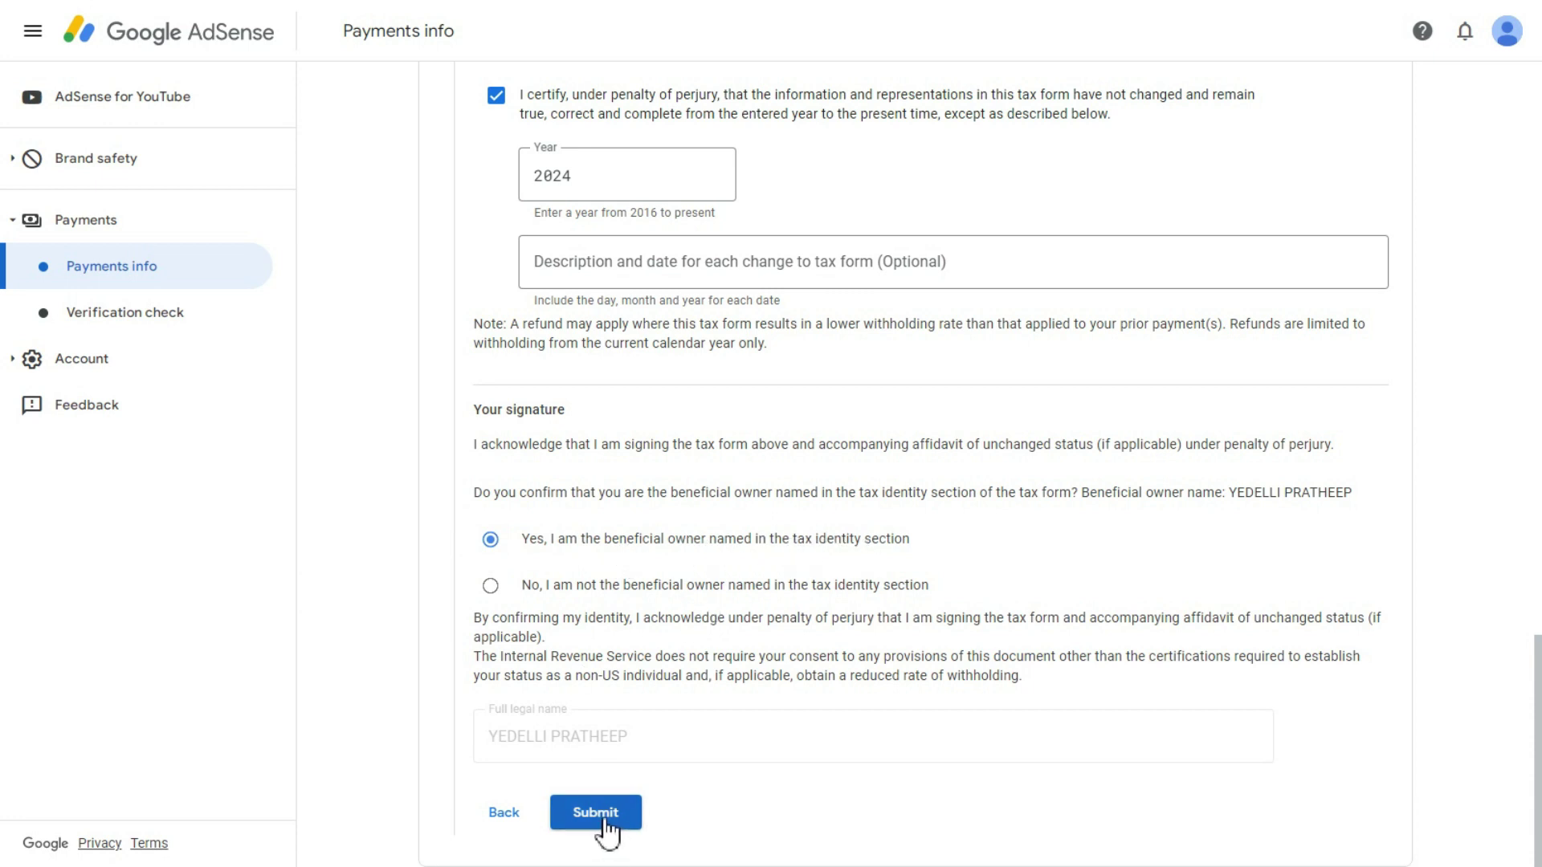
Step: Keep the answer that you are the beneficial owner named in the tax identity section and submit the tax form
{"action": "left_click", "coordinate": [490, 585]}
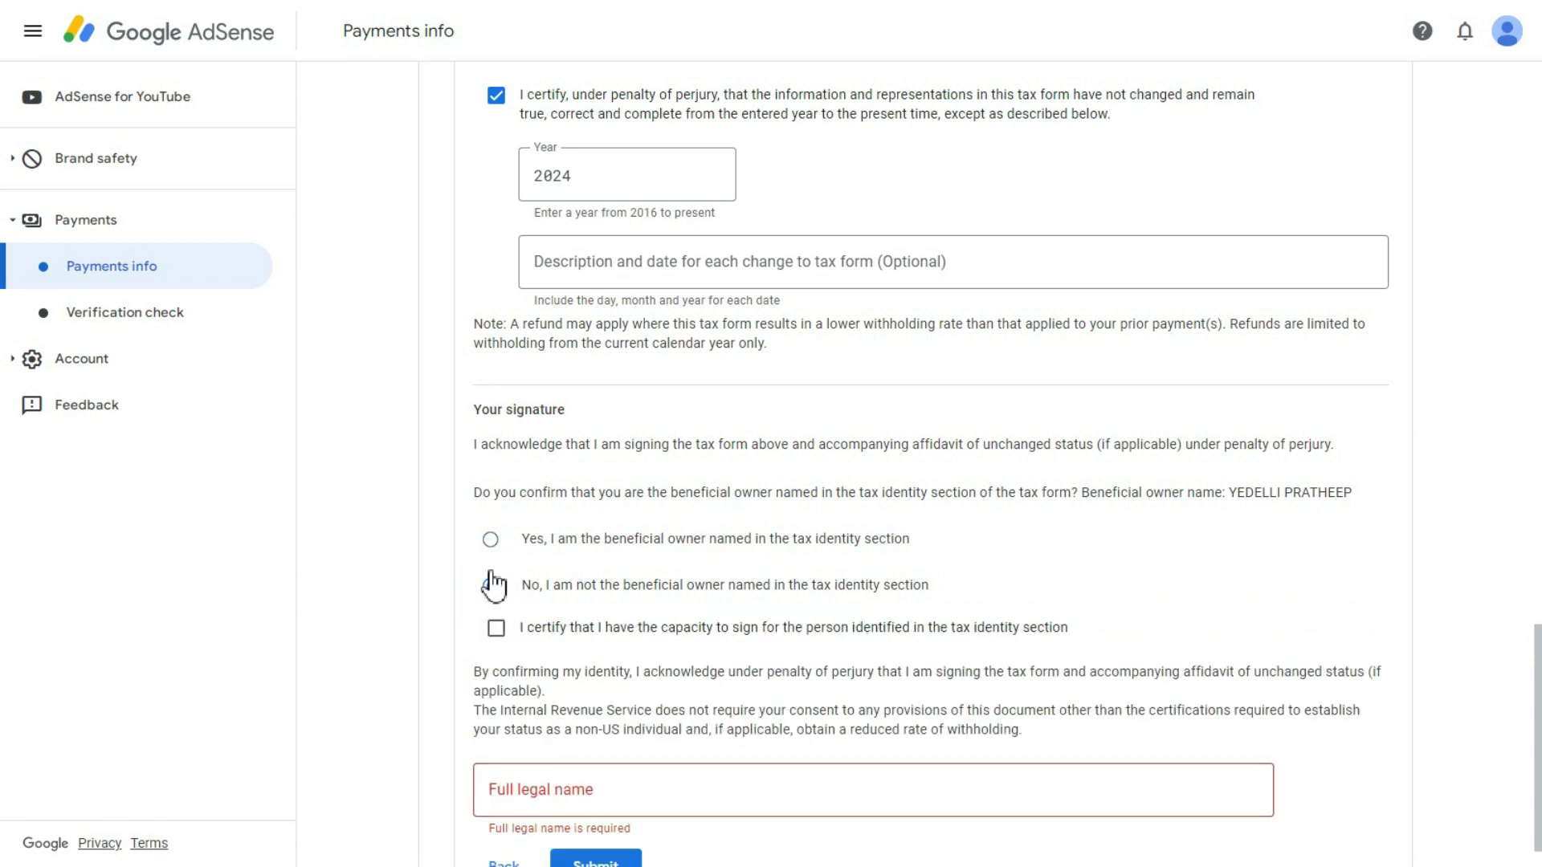
{"action": "left_click", "coordinate": [492, 540]}
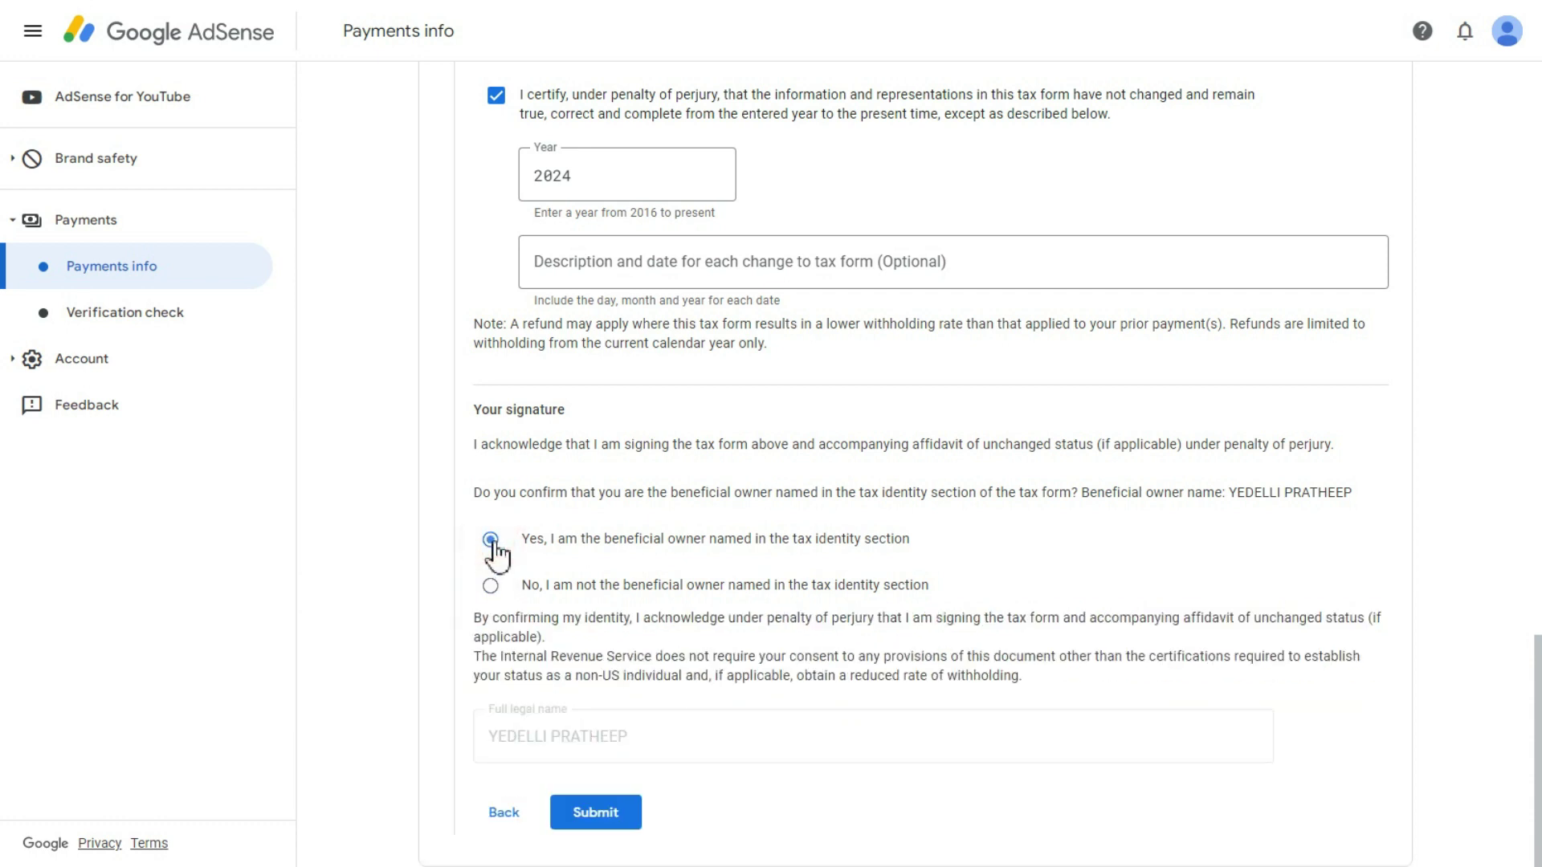
{"action": "left_click", "coordinate": [600, 821]}
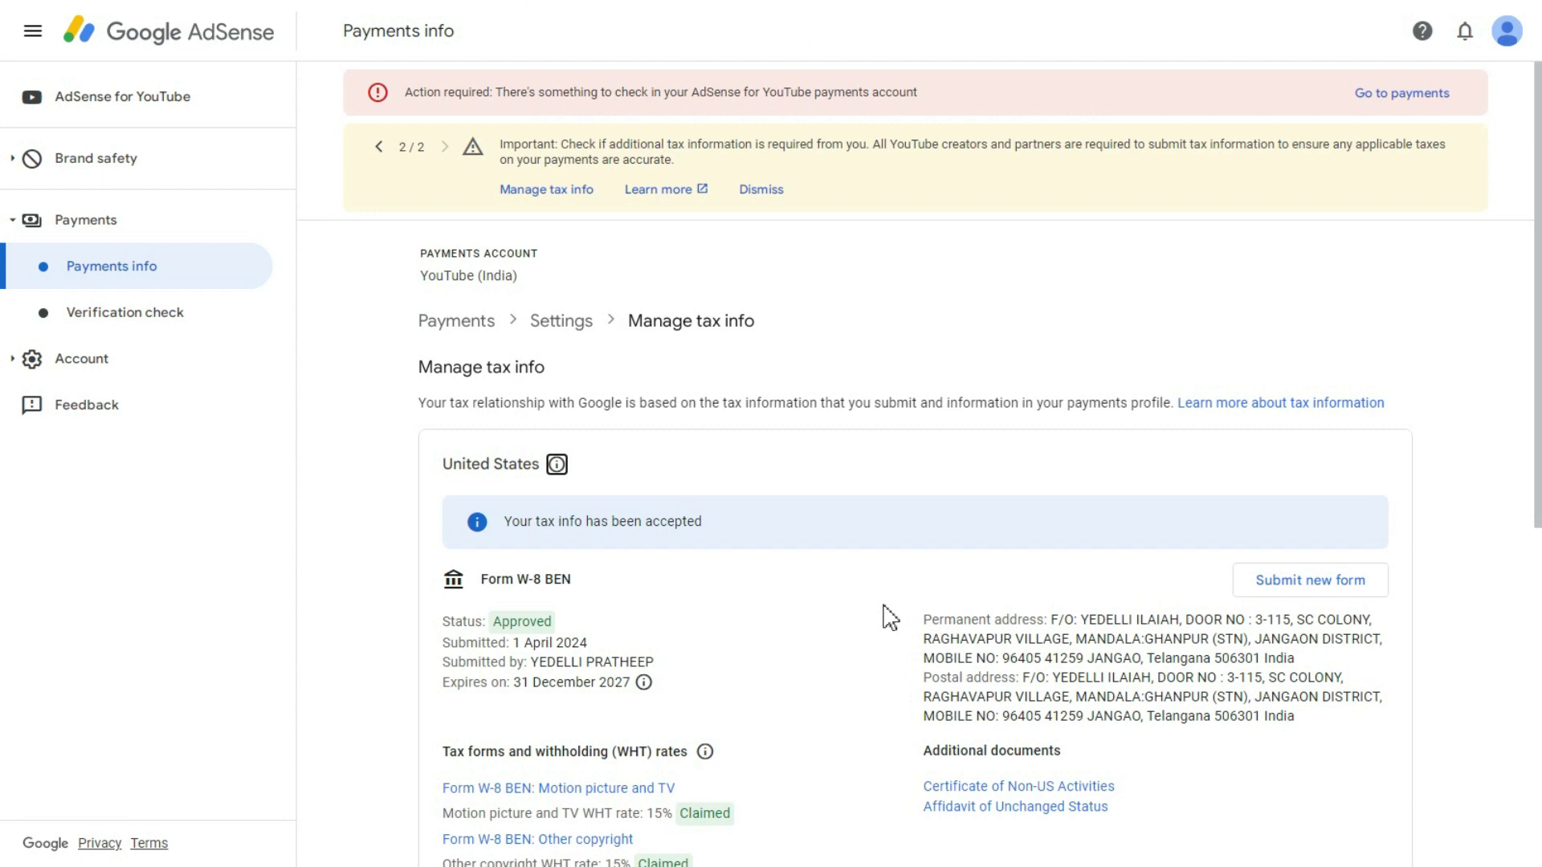
Step: Review the submitted Form W-8 BEN's approval status, submission and expiry details, and the withholding rates claimed for each income type
{"action": "left_click", "coordinate": [891, 617]}
{"action": "left_click_drag", "start_coordinate": [441, 624], "coordinate": [565, 626]}
{"action": "left_click", "coordinate": [567, 622]}
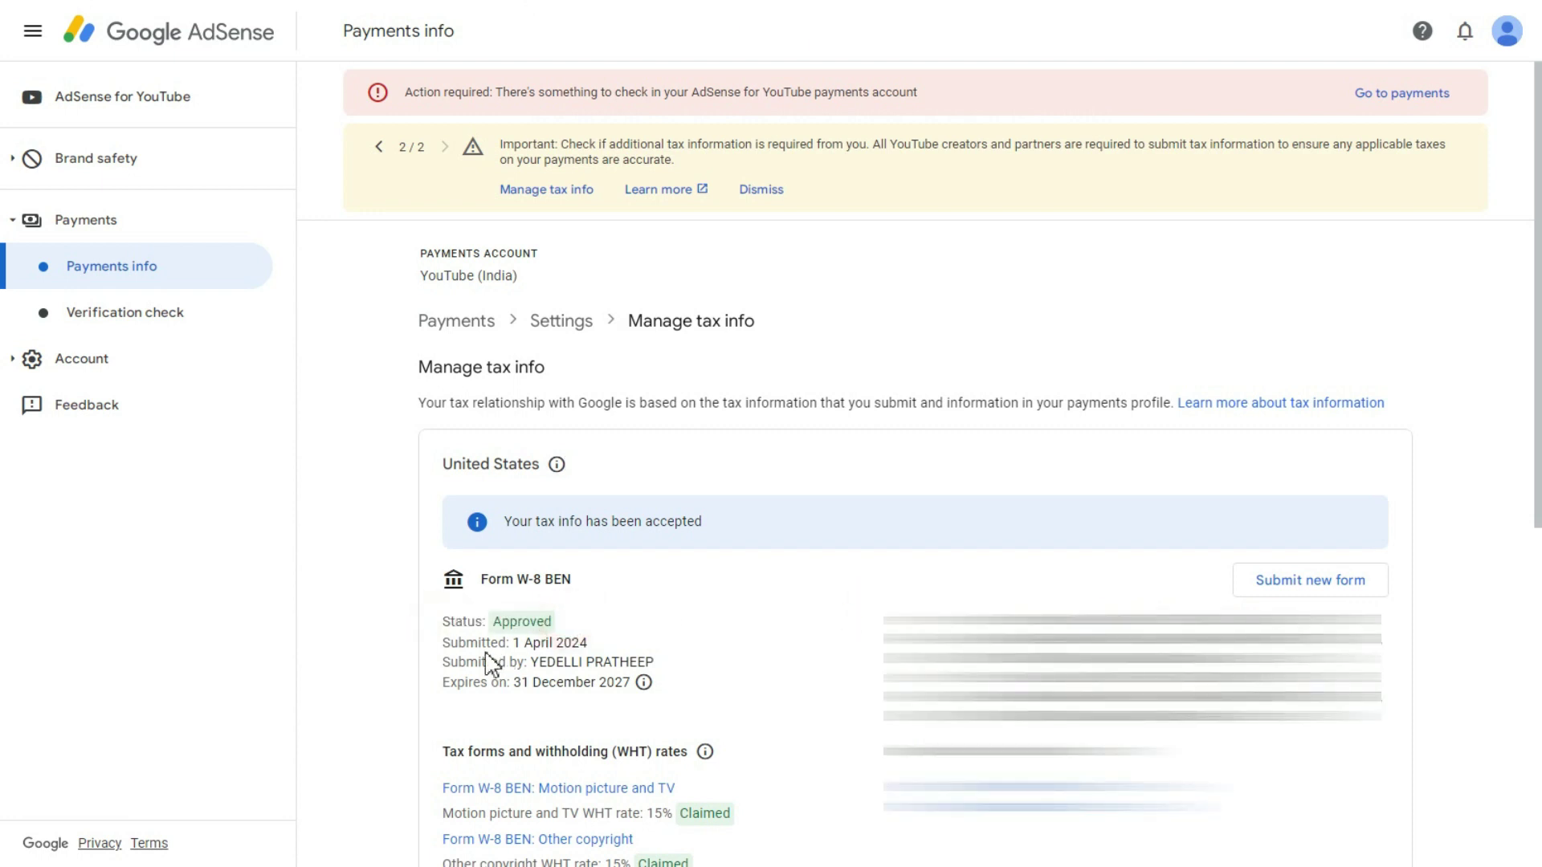
{"action": "left_click_drag", "start_coordinate": [441, 642], "coordinate": [623, 682]}
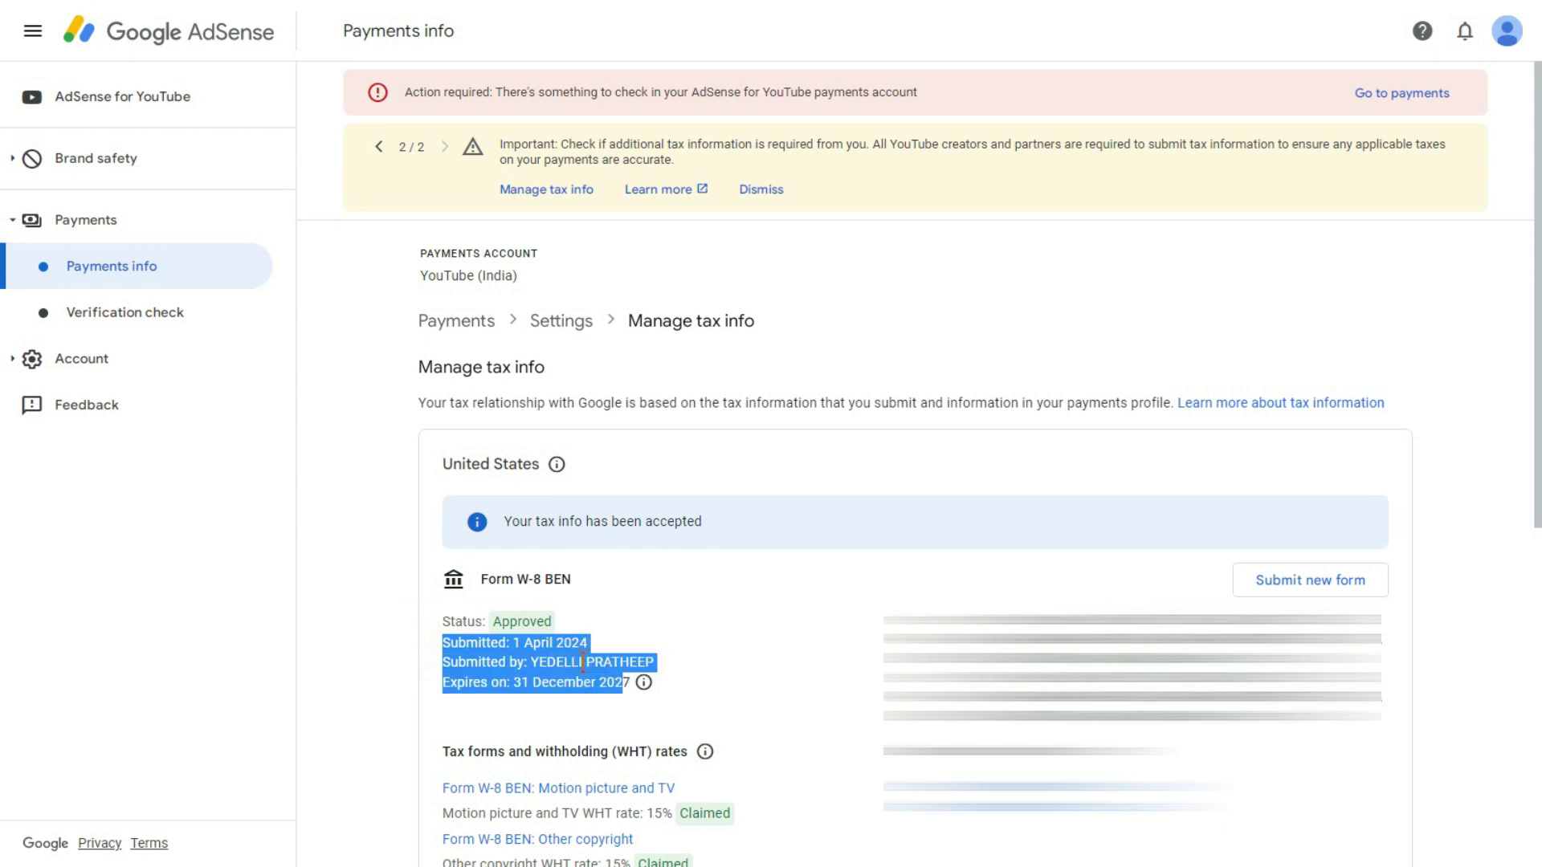
{"action": "left_click", "coordinate": [554, 646]}
{"action": "scroll", "coordinate": [690, 610], "scroll_direction": "down", "scroll_amount": 5}
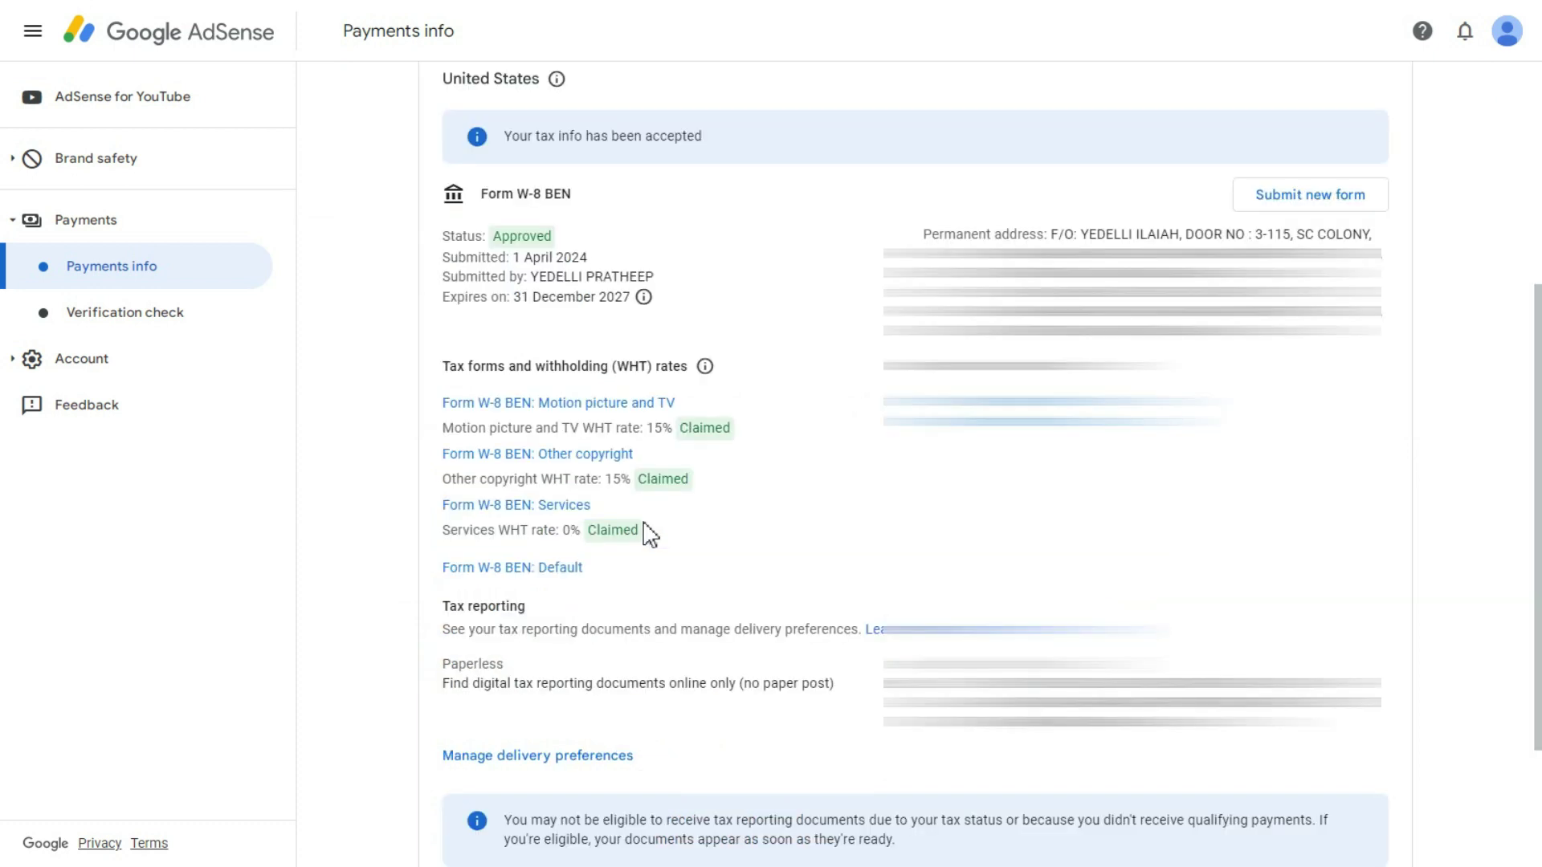
{"action": "left_click_drag", "start_coordinate": [450, 366], "coordinate": [592, 388]}
{"action": "left_click", "coordinate": [697, 426]}
{"action": "double_click", "coordinate": [663, 478]}
{"action": "left_click", "coordinate": [645, 540]}
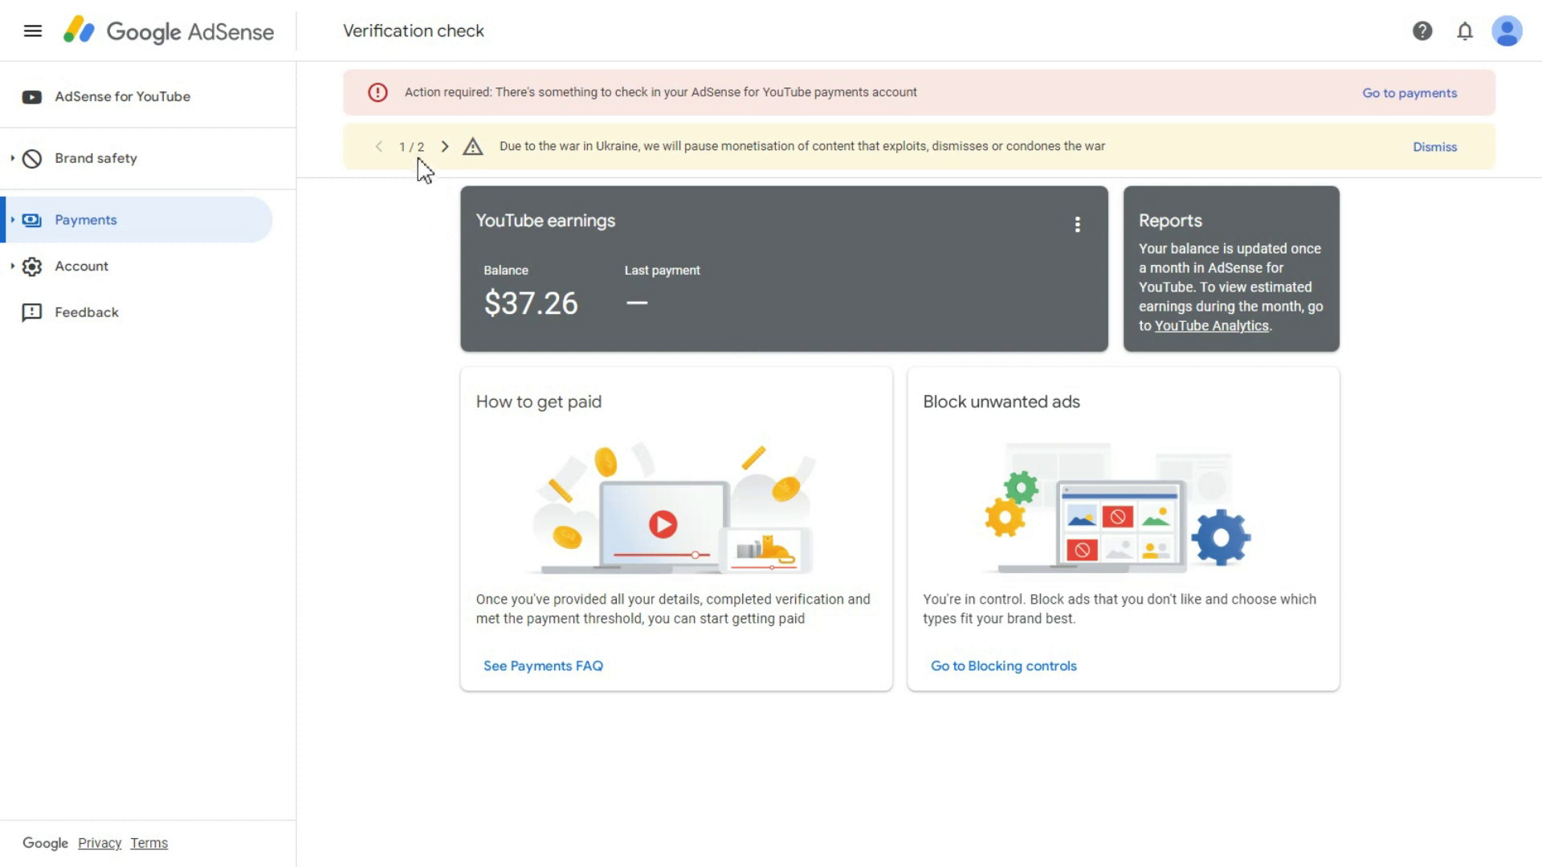
Step: Look through the home page notices and try to manage tax info from the second notice
{"action": "left_click_drag", "start_coordinate": [514, 145], "coordinate": [723, 146]}
{"action": "left_click", "coordinate": [444, 147]}
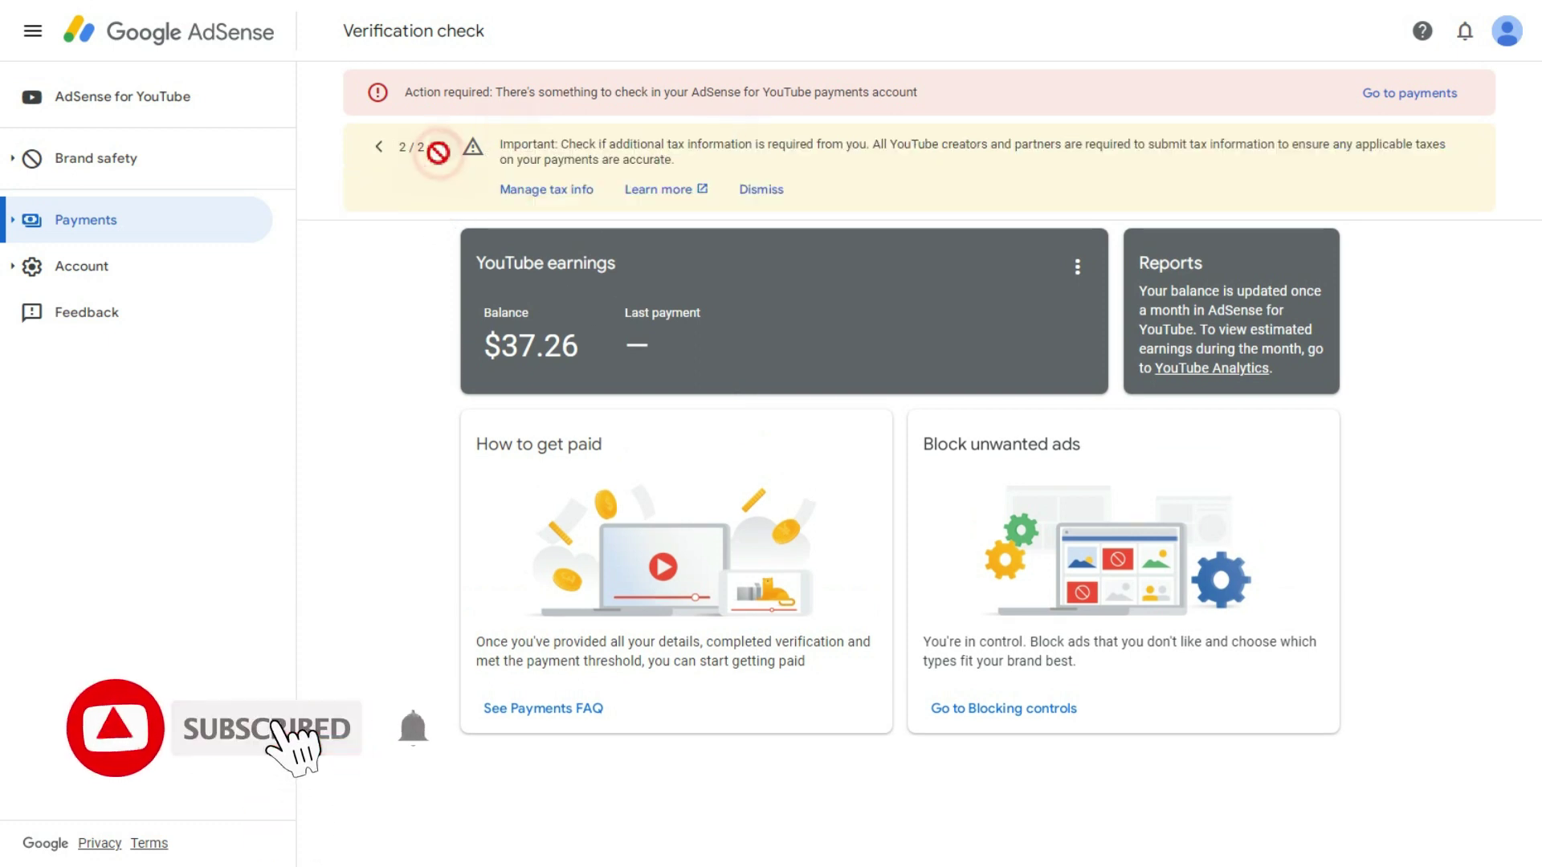
{"action": "left_click", "coordinate": [452, 201]}
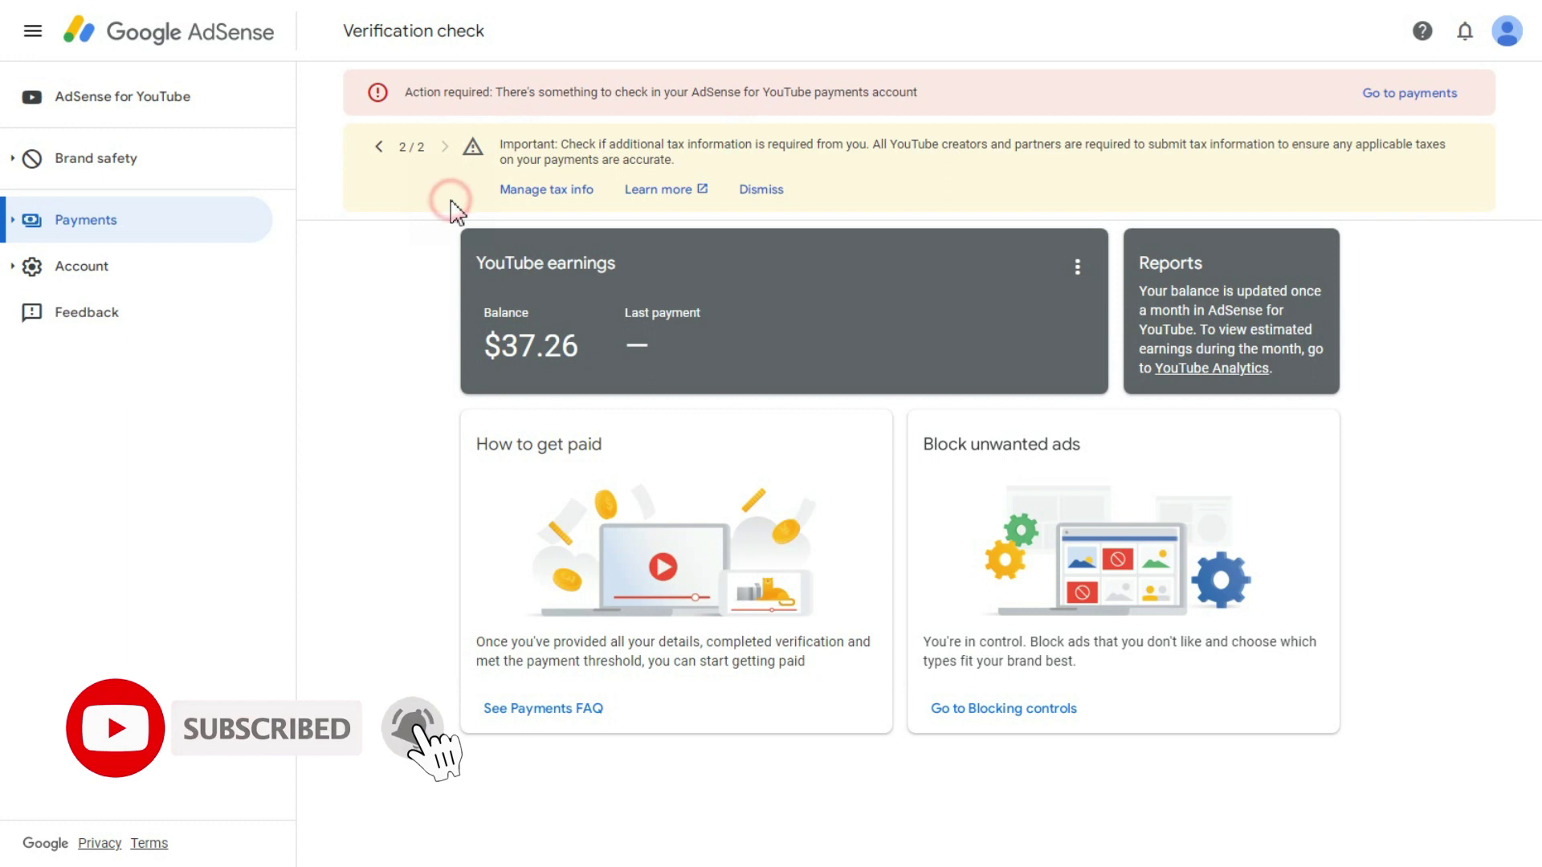
{"action": "left_click", "coordinate": [535, 194]}
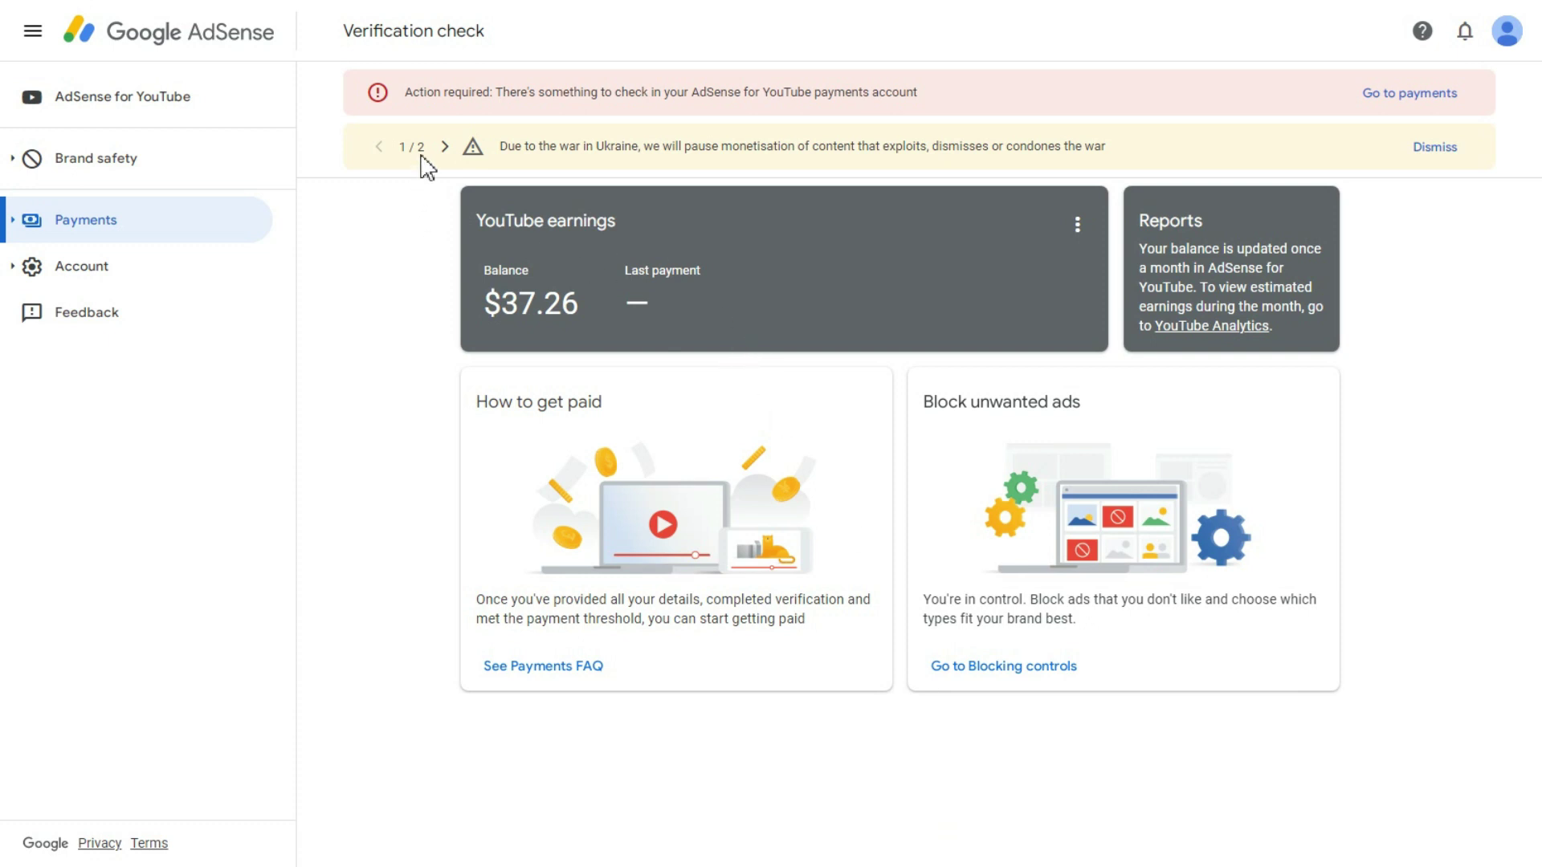
Step: Advance past the Ukraine monetisation notice and open tax info management from the notice about additional tax information
{"action": "left_click_drag", "start_coordinate": [519, 139], "coordinate": [733, 146]}
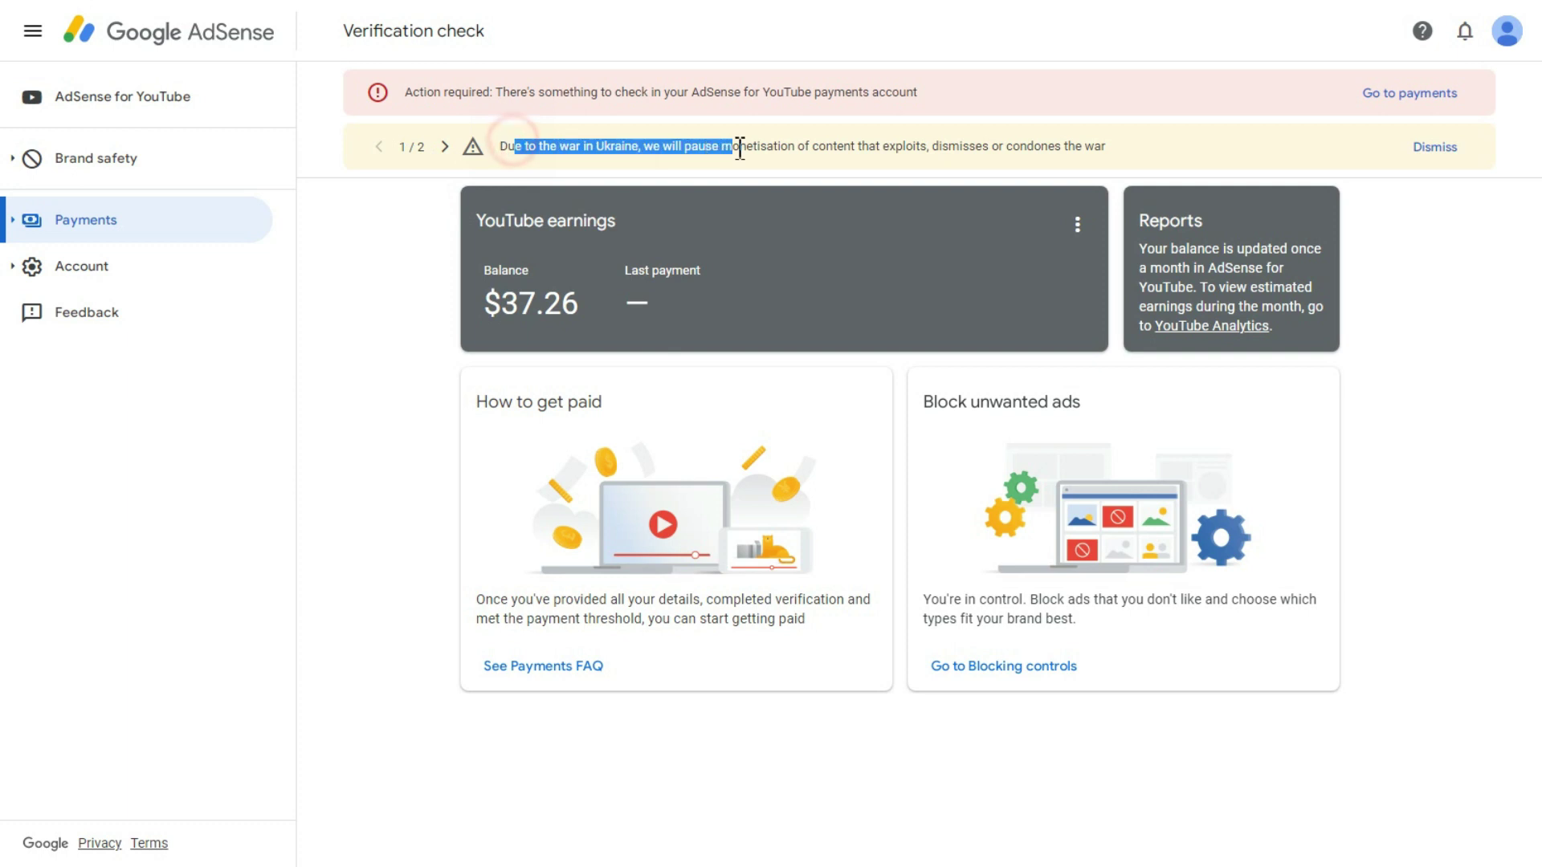
{"action": "left_click", "coordinate": [441, 148]}
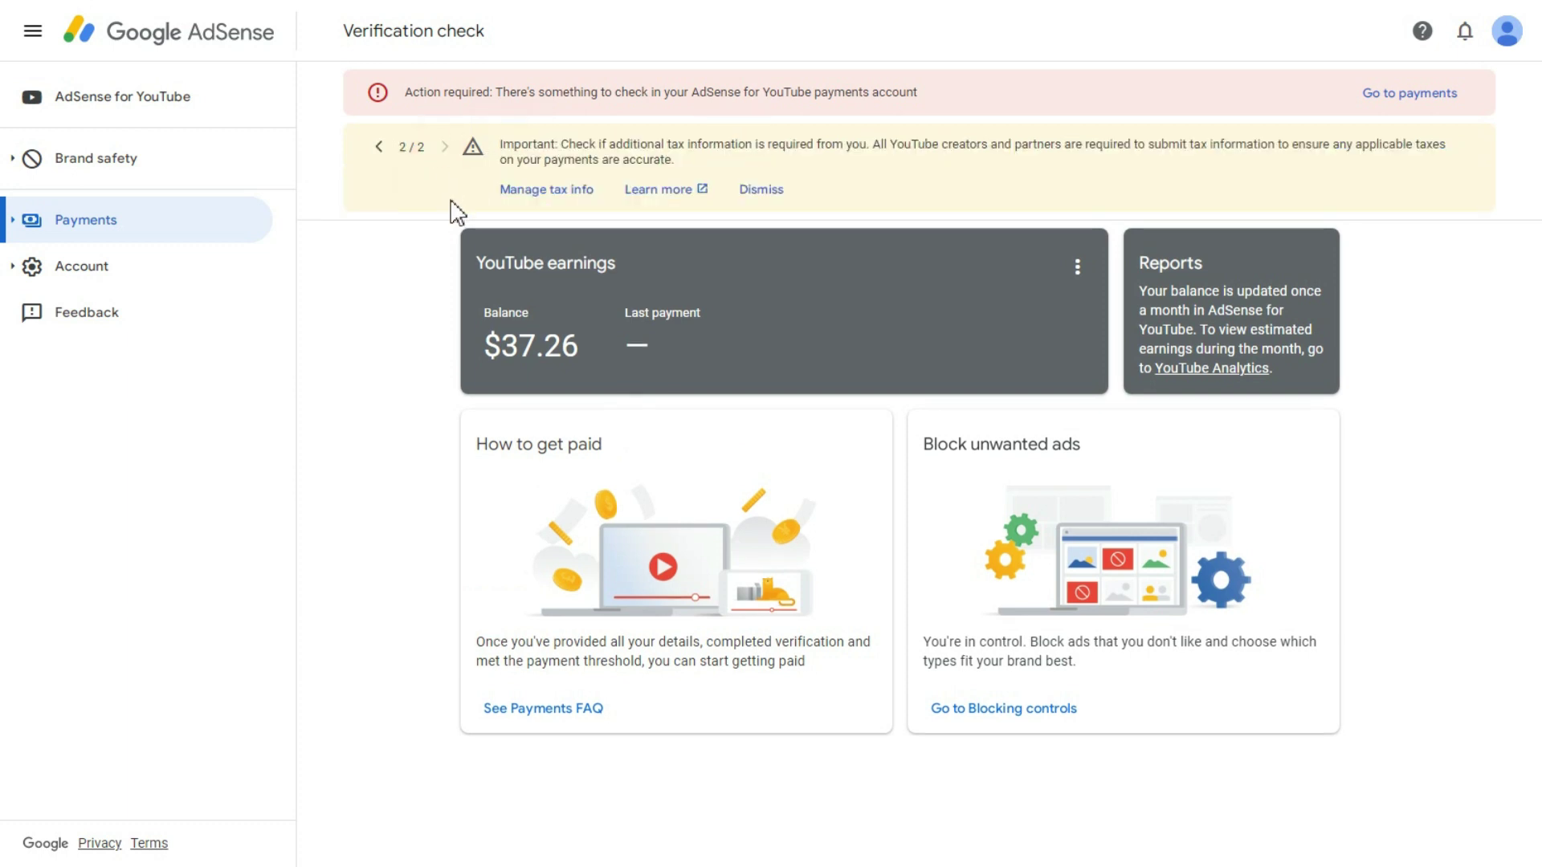
{"action": "left_click", "coordinate": [532, 197]}
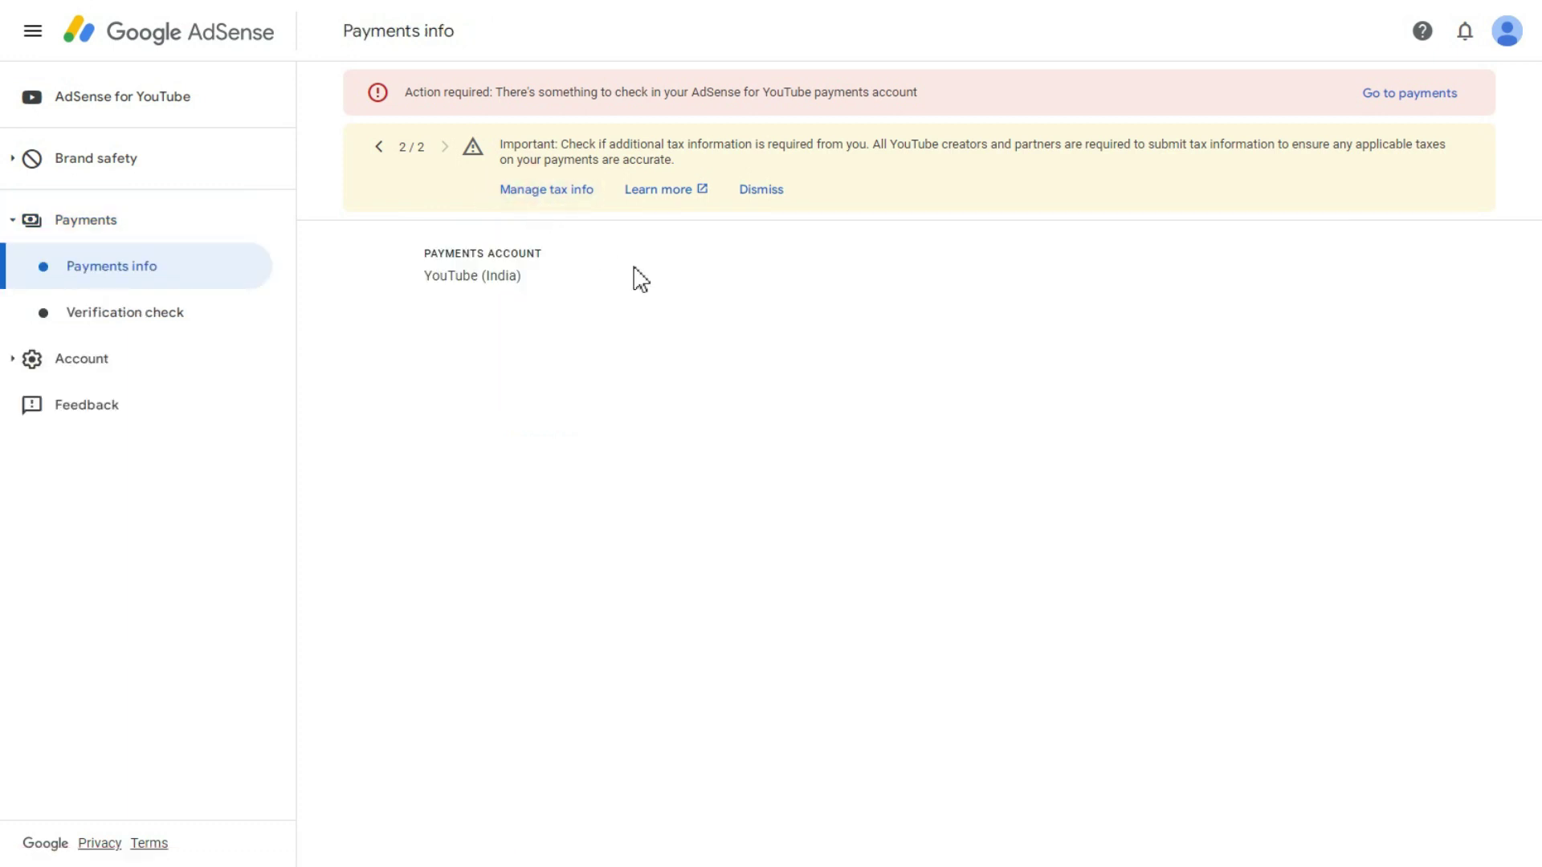